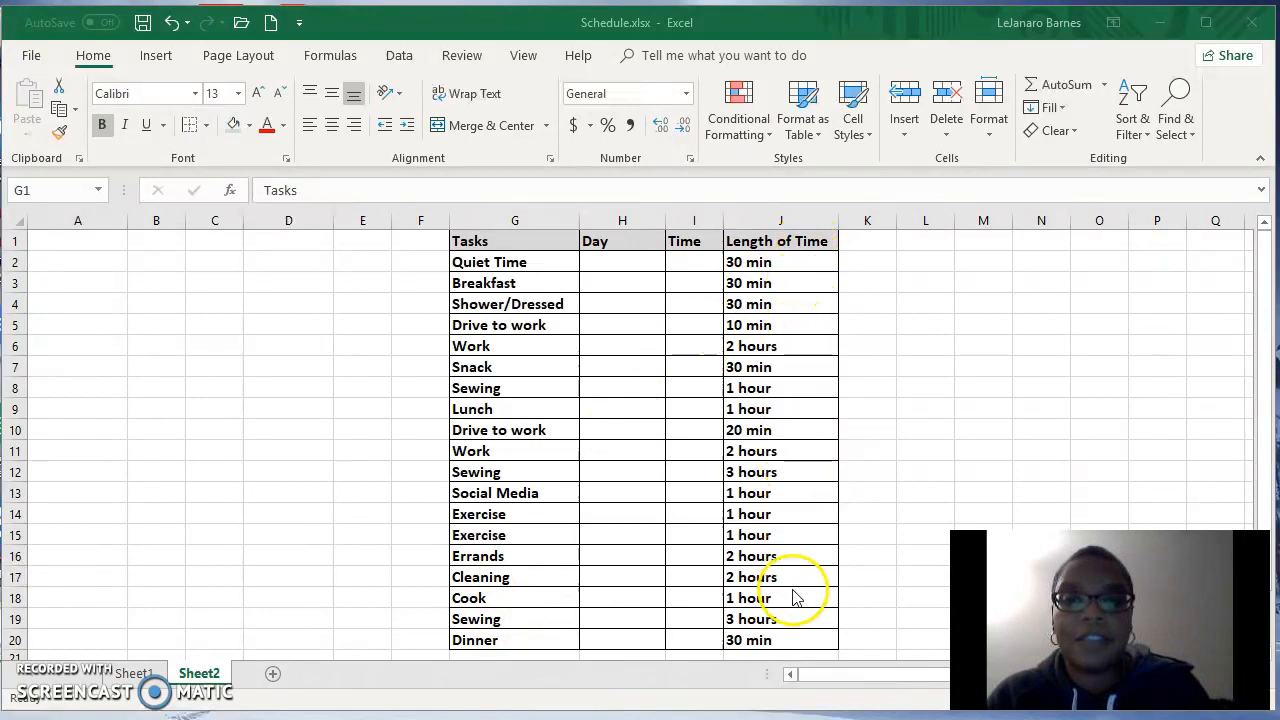
- Review the Length of Time entries for the tasks from Quiet Time through Lunch
left_click(778, 282)
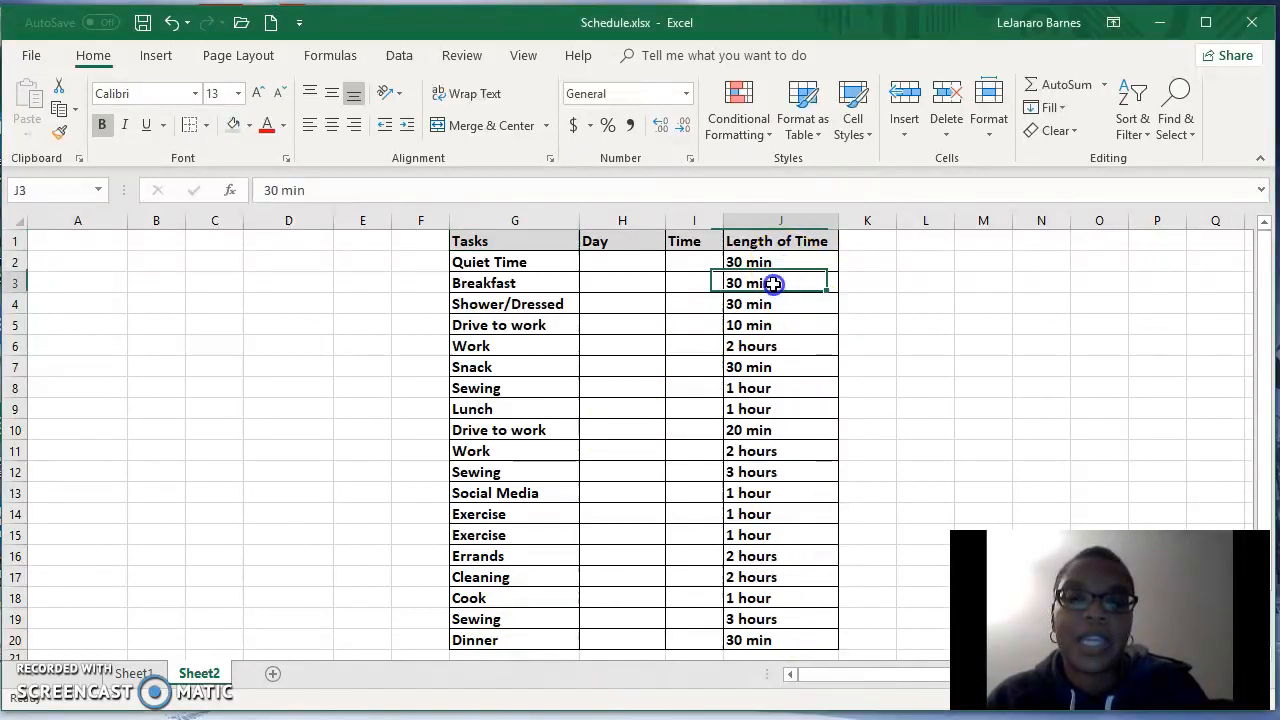
left_click(770, 305)
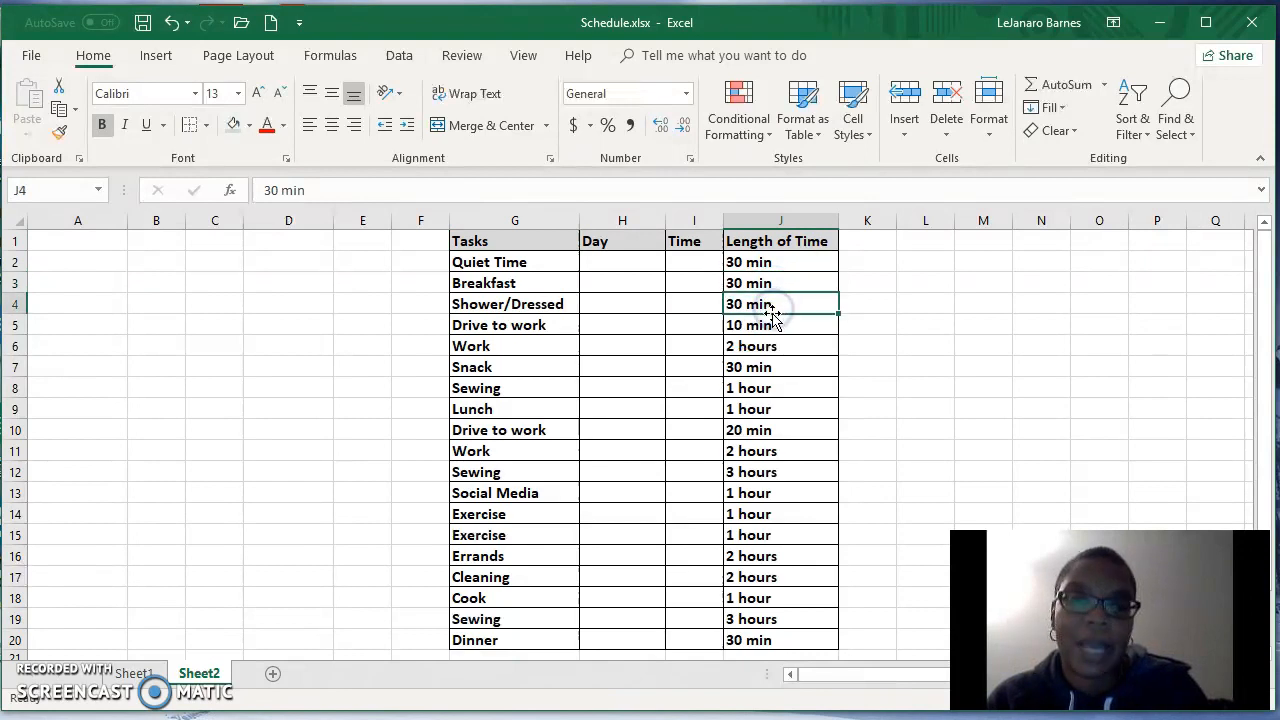
left_click(766, 263)
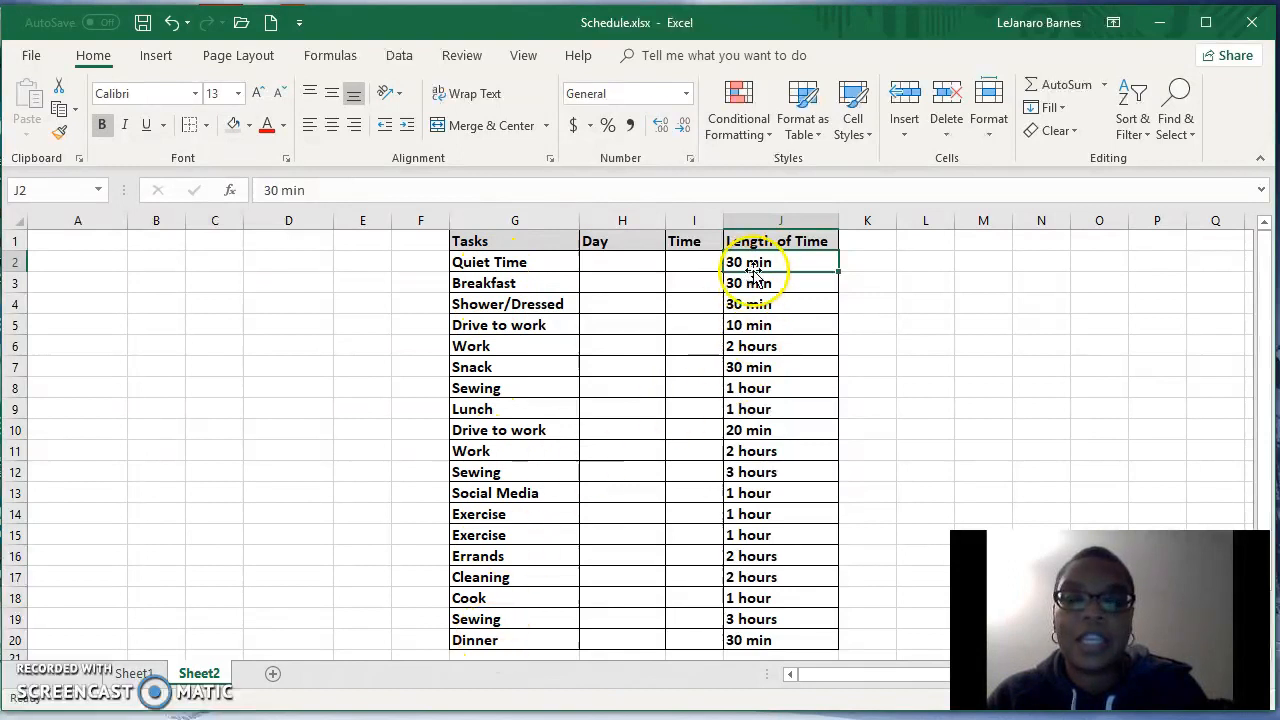
left_click(752, 325)
left_click(755, 345)
left_click(757, 389)
left_click(757, 410)
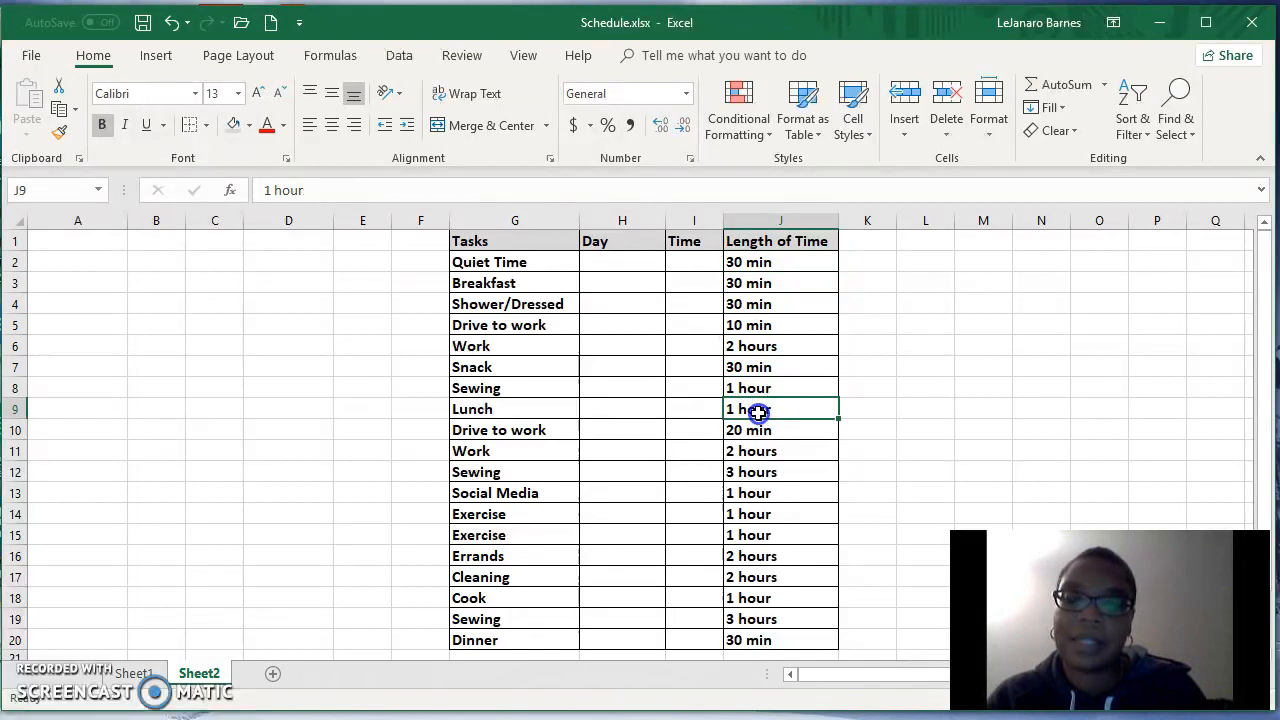
- Fill in the Quiet Time row with day M-S and time 6:00am
left_click(611, 263)
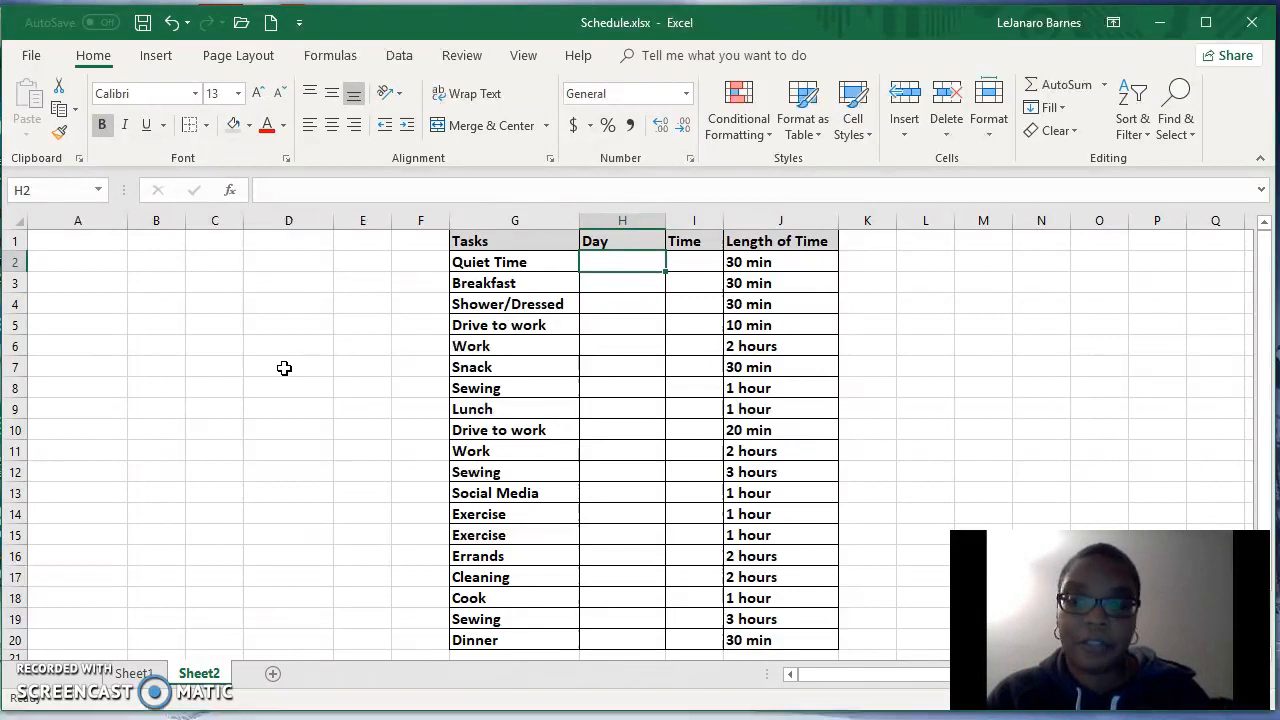
type("M-S")
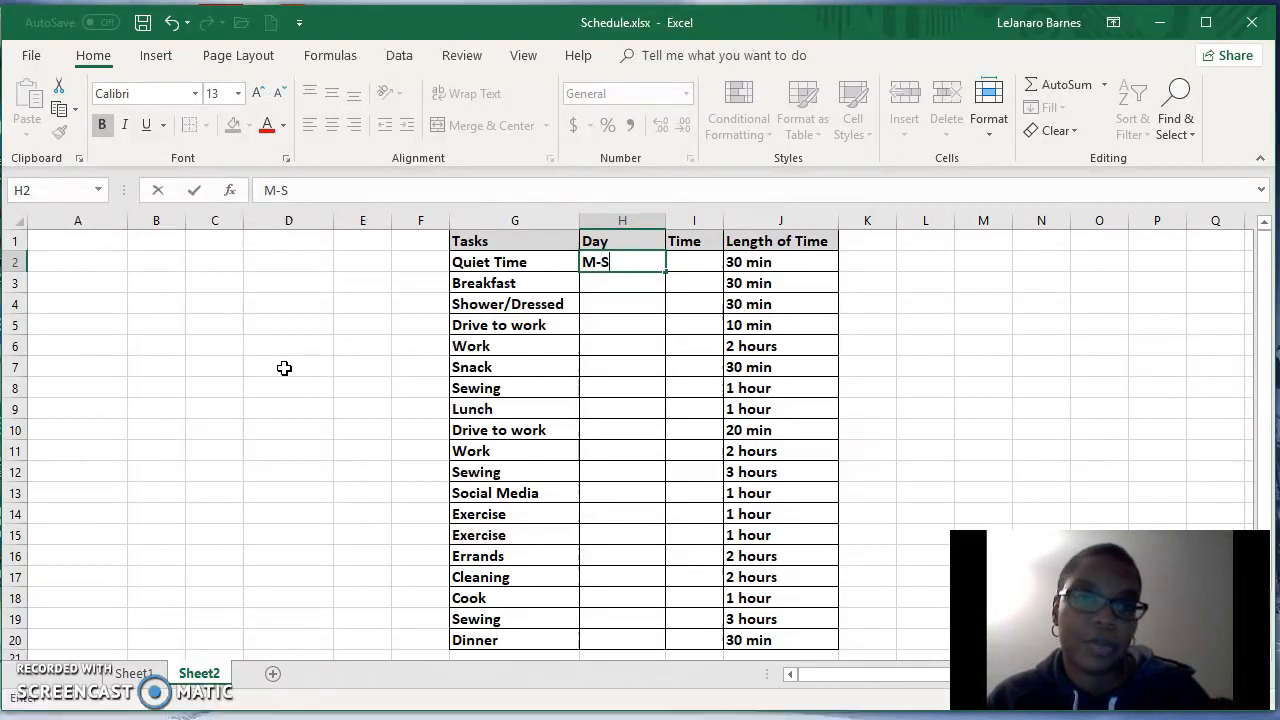
key("Tab")
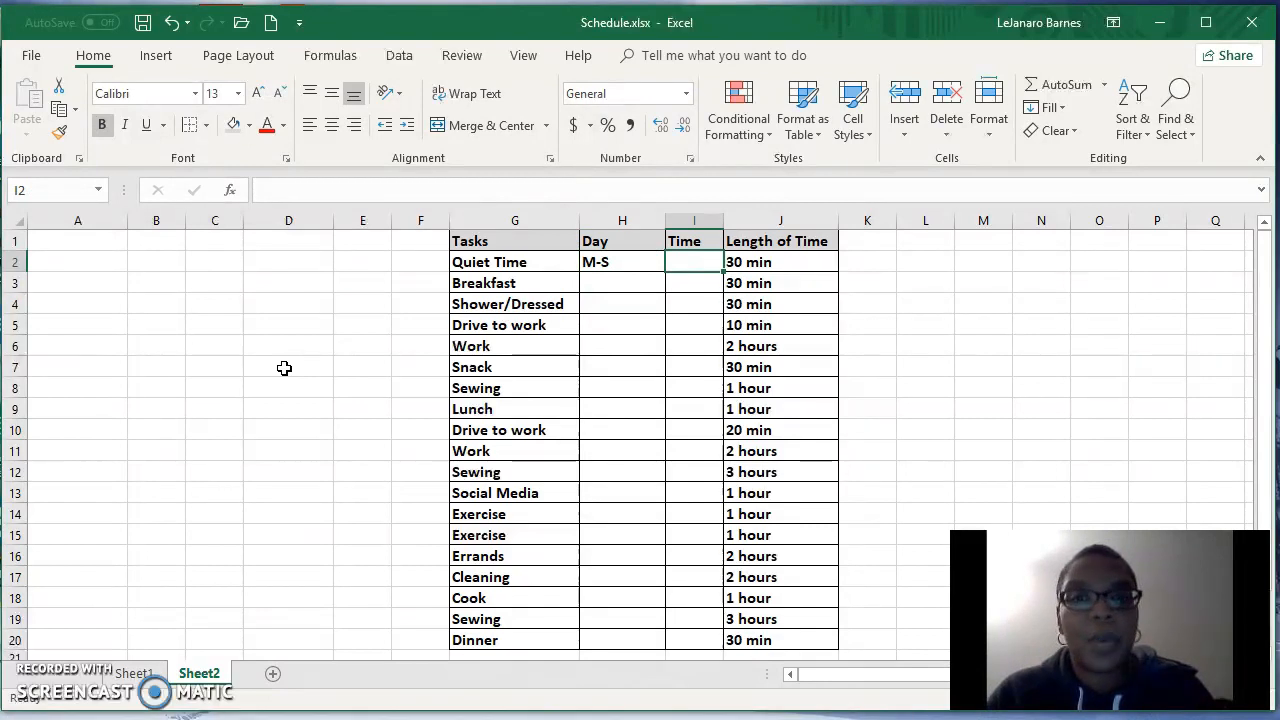
type("6:00am")
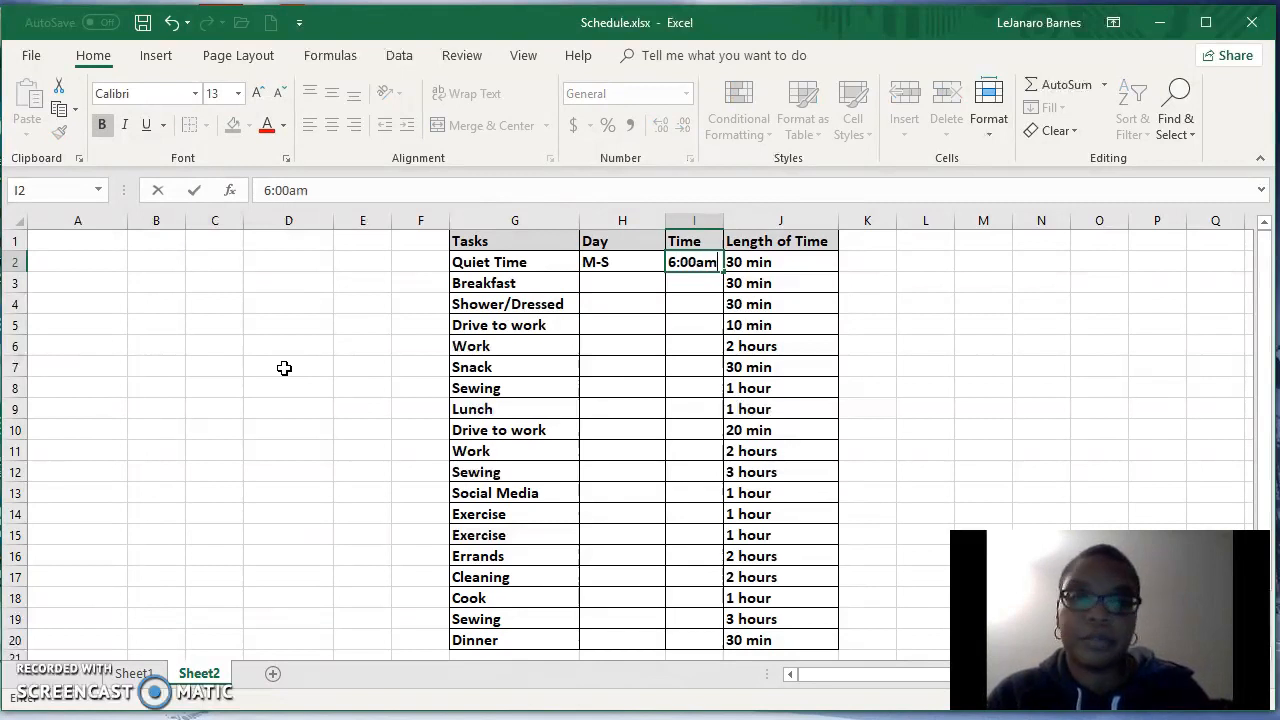
key("Return")
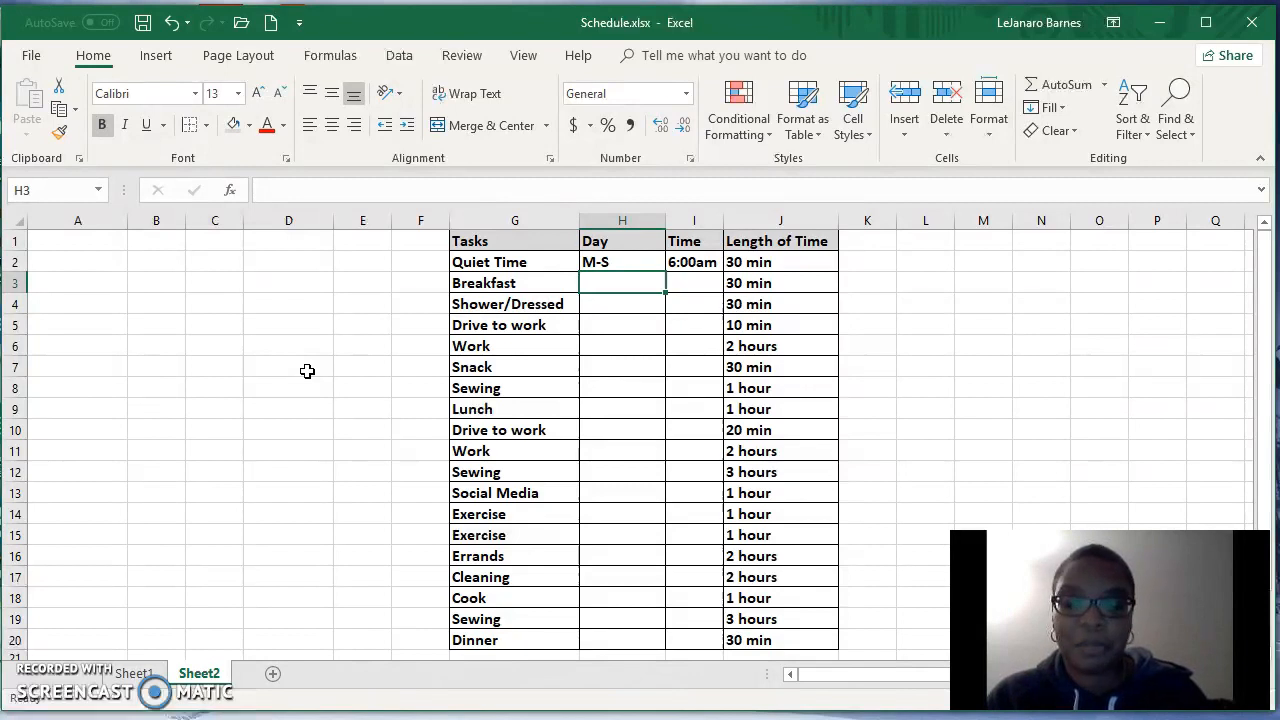
- Fill in the Breakfast row with day M-S and time 6:30
type("M-s")
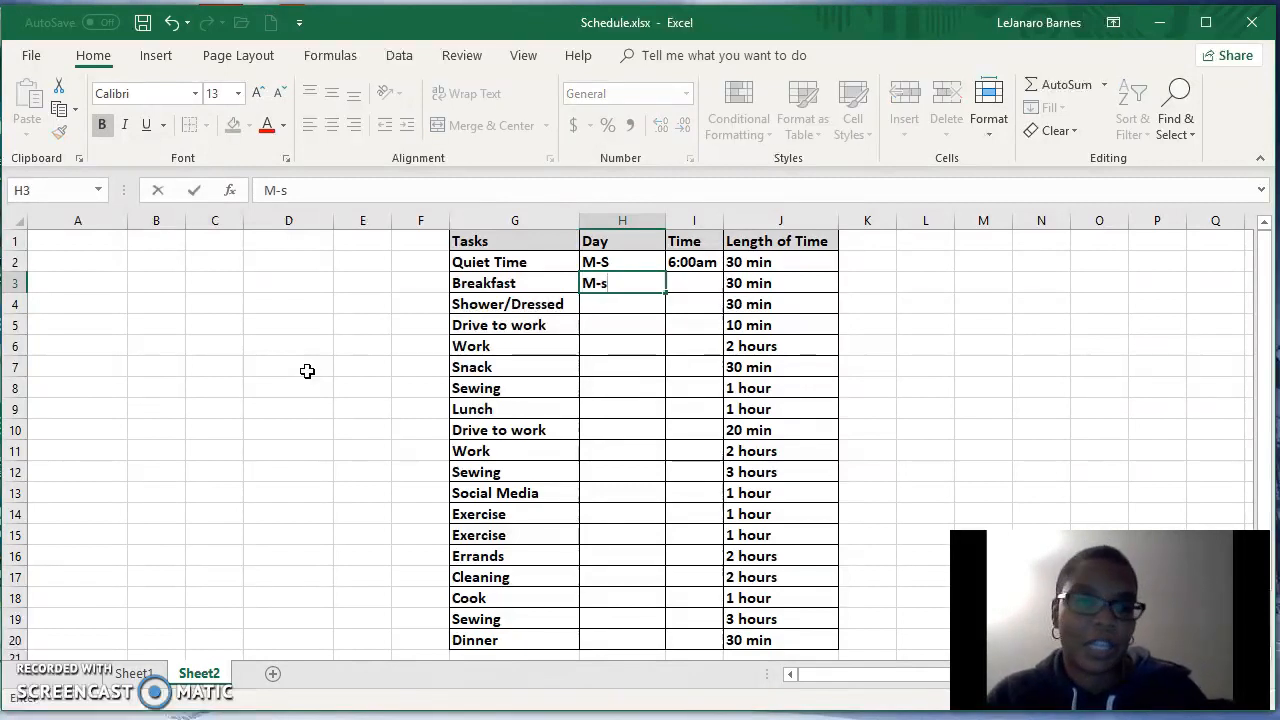
key("BackSpace")
type("S")
key("Tab")
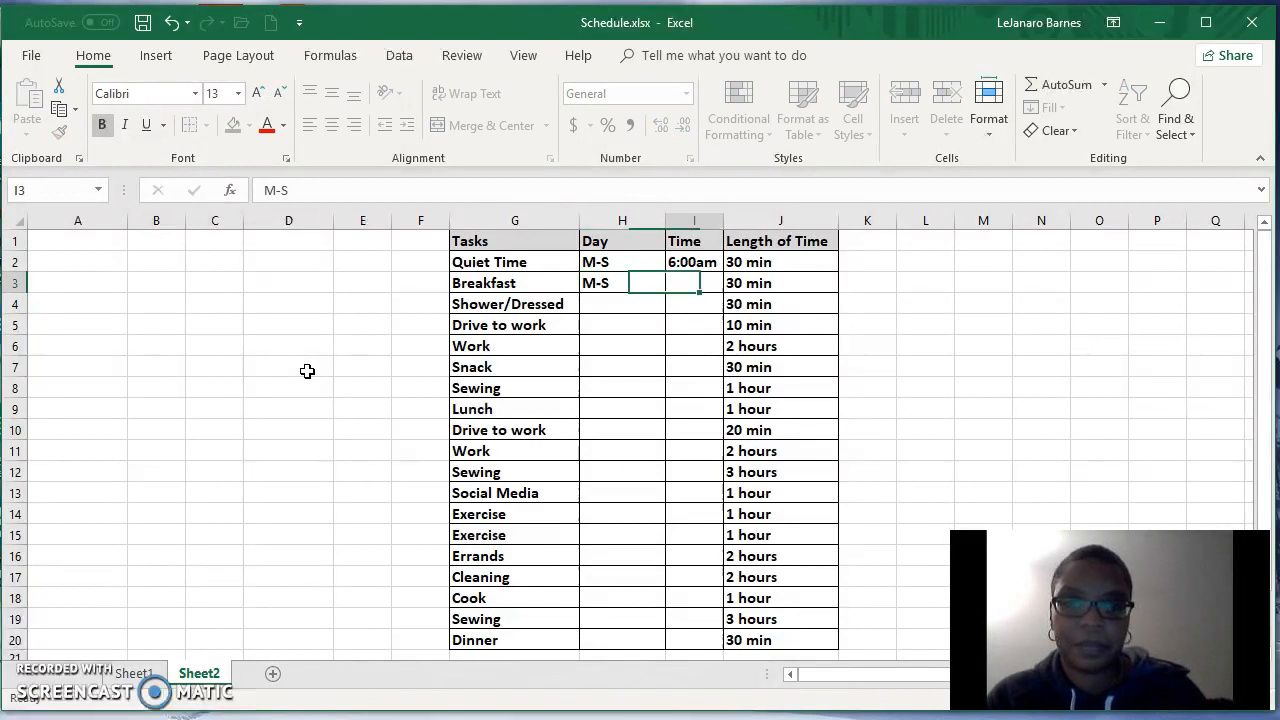
type("6")
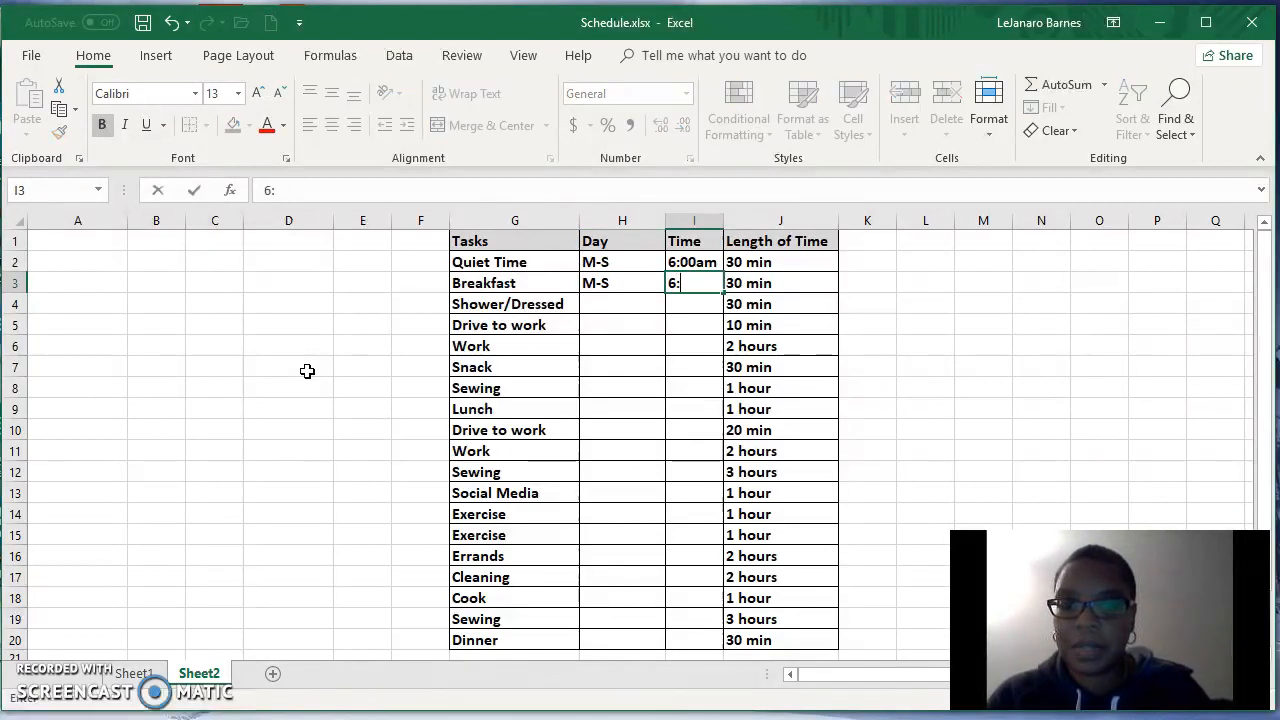
type(":30")
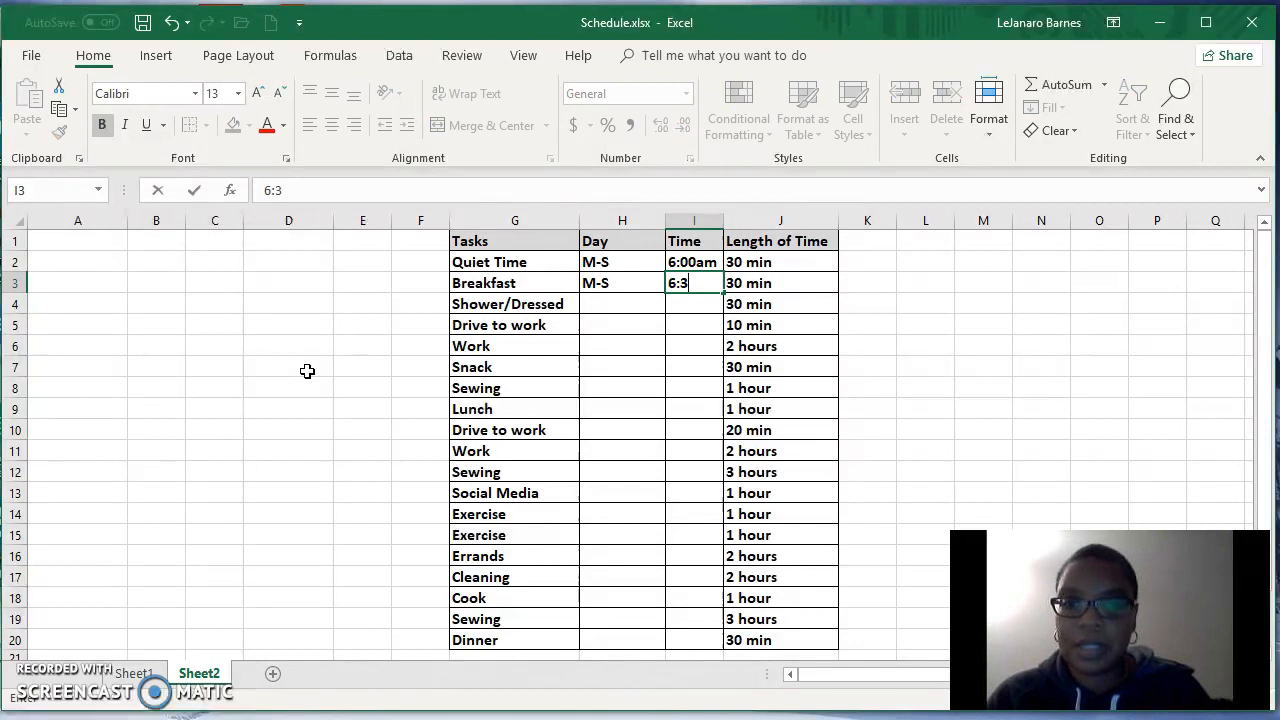
key("ctrl+Return")
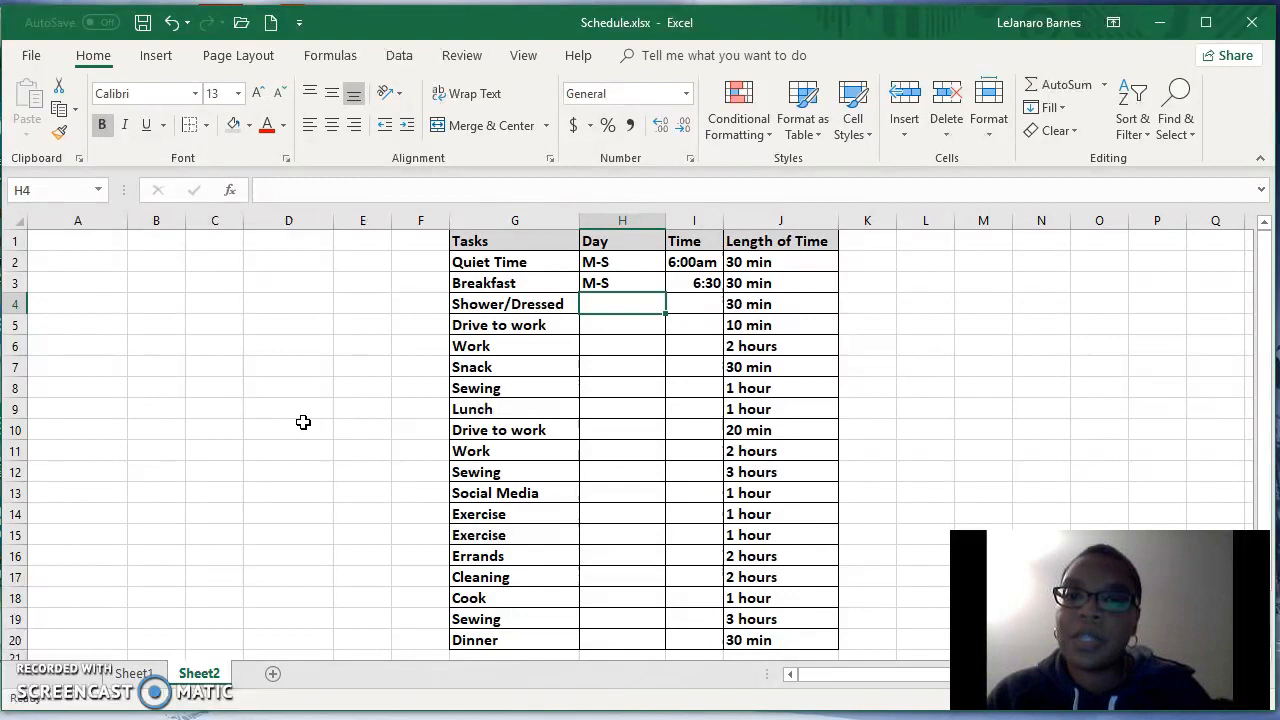
double_click(705, 285)
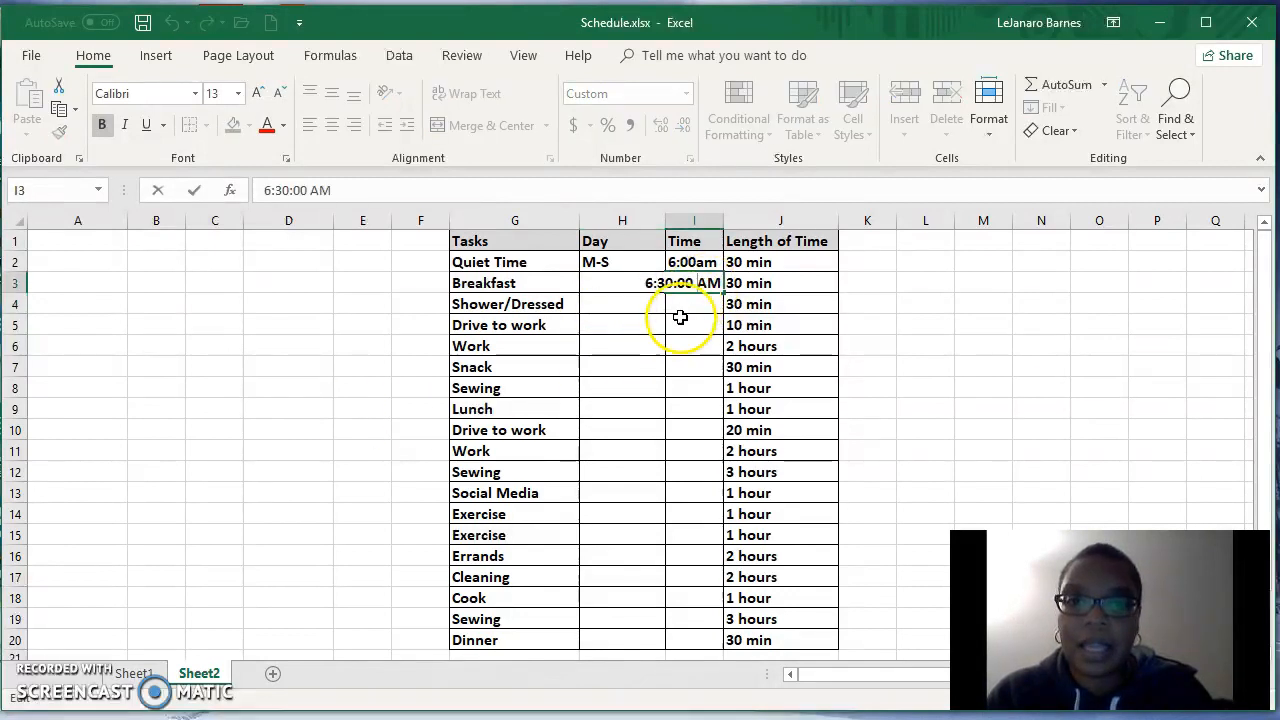
key("Return")
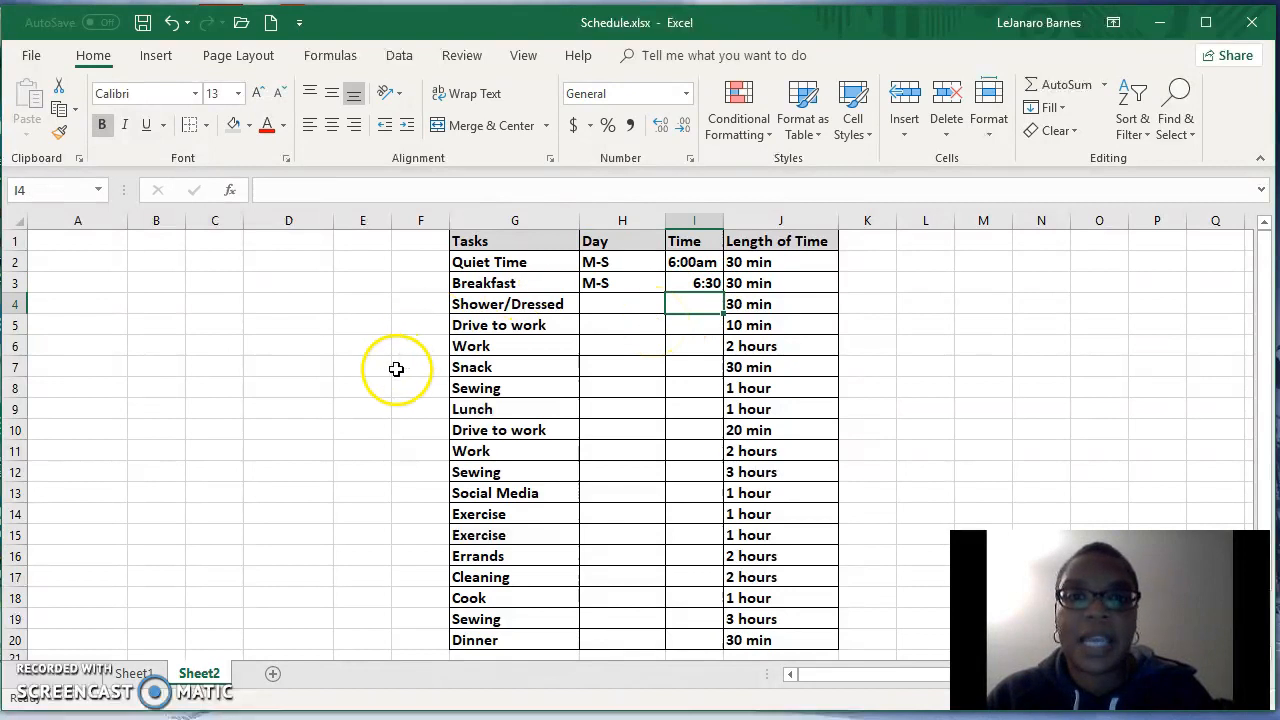
- Fill in the Shower/Dressed row with day M-S and time 7:00am
left_click(625, 306)
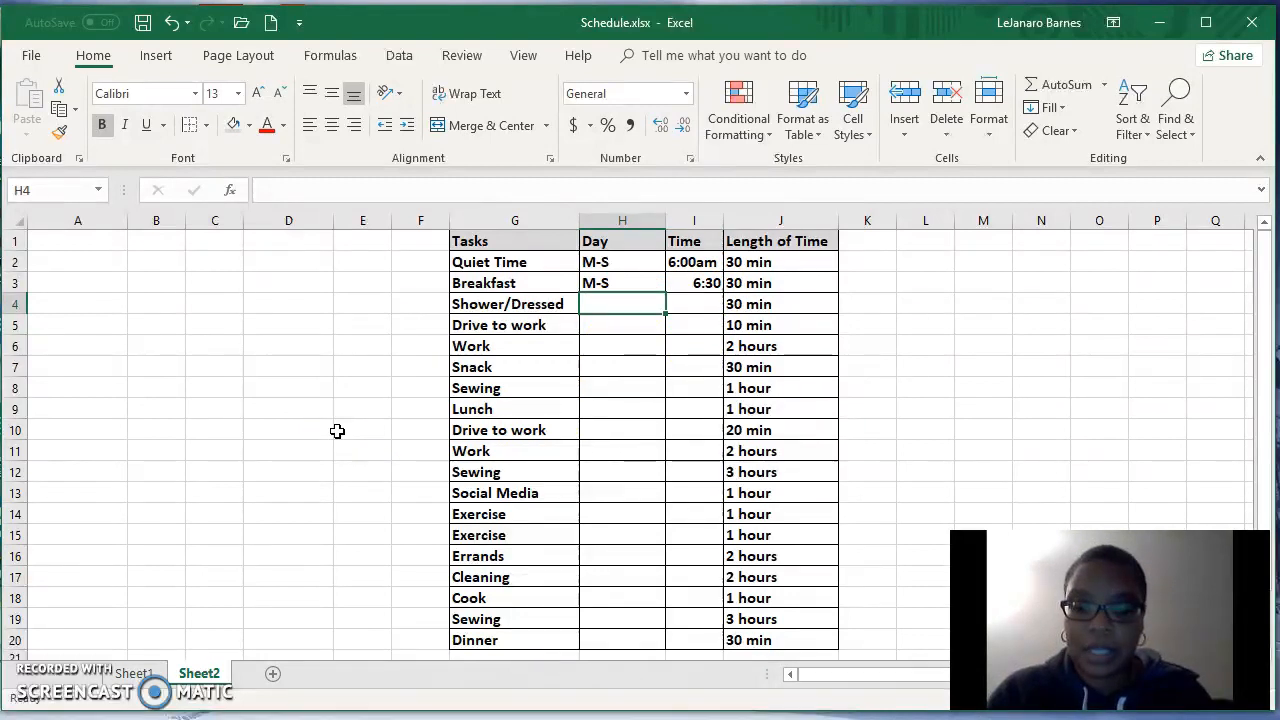
type("M-S")
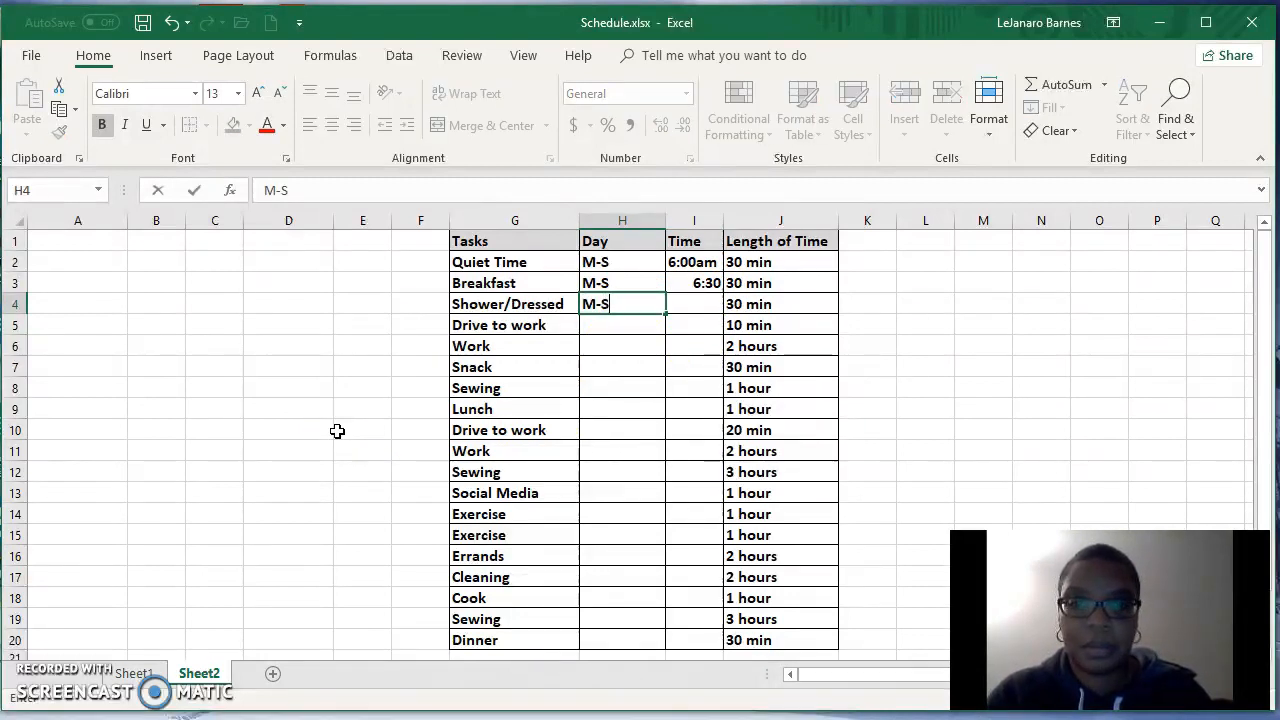
key("Tab")
type("7")
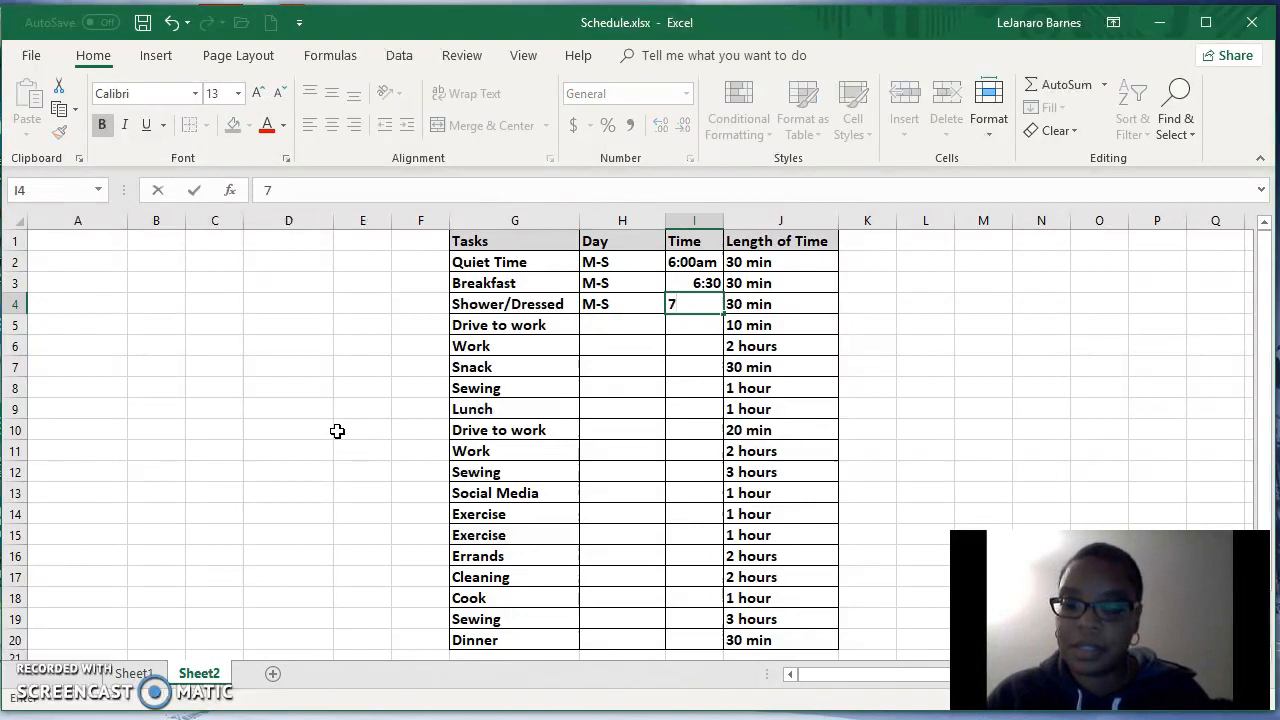
type(":00am")
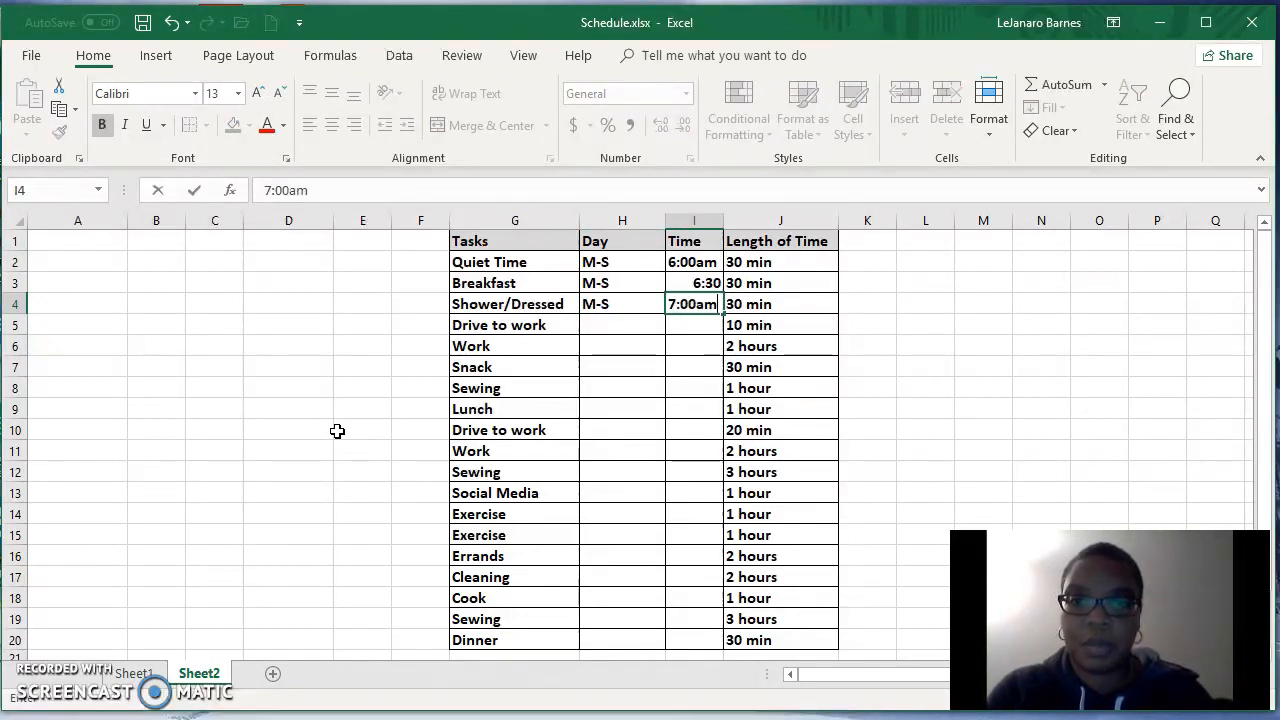
key("Return")
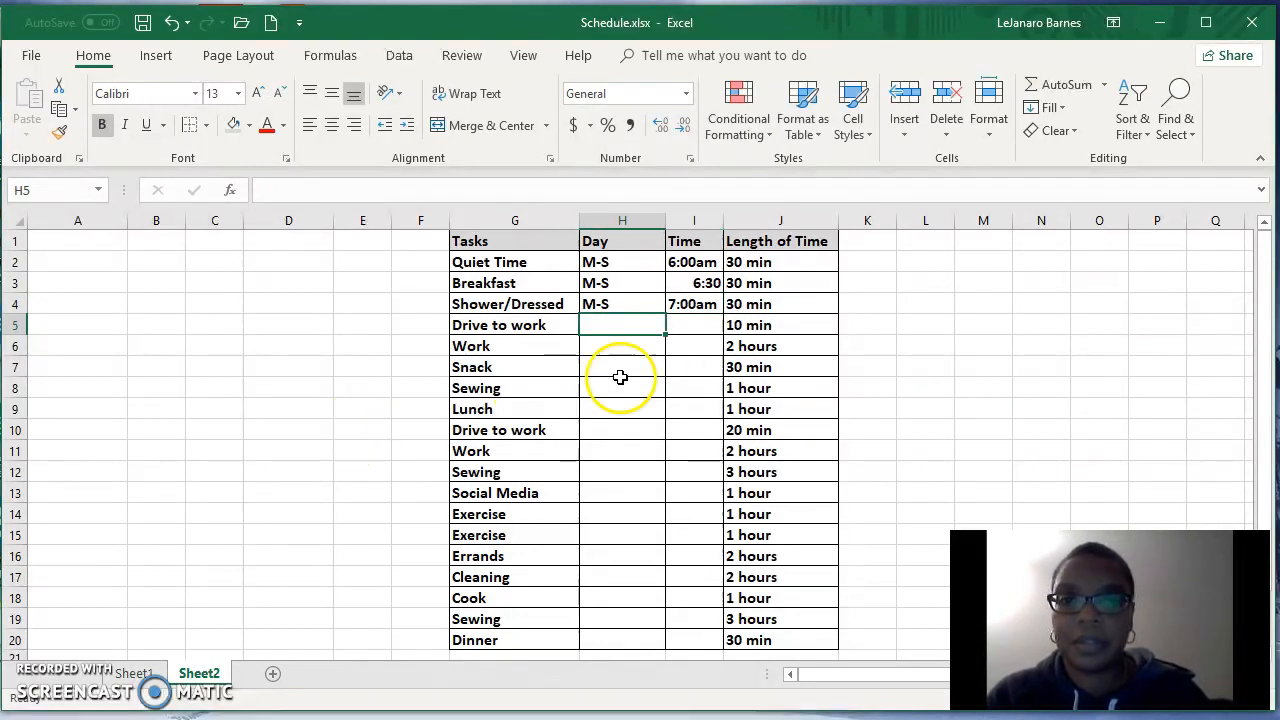
- Change the Breakfast time entry to 6:30am so it matches the format of the other times
left_click(706, 283)
left_click(363, 188)
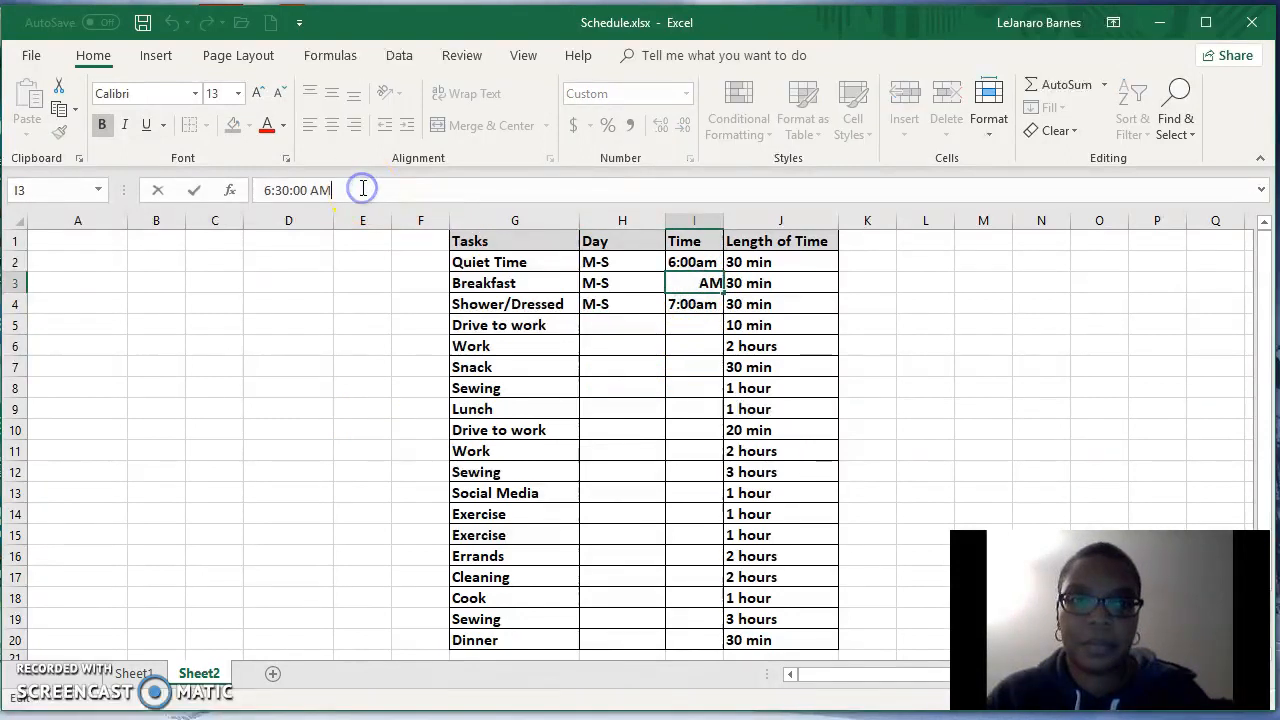
key("BackSpace")
key("BackSpace")
key("BackSpace")
key("BackSpace")
key("BackSpace")
key("BackSpace")
type("am")
key("Return")
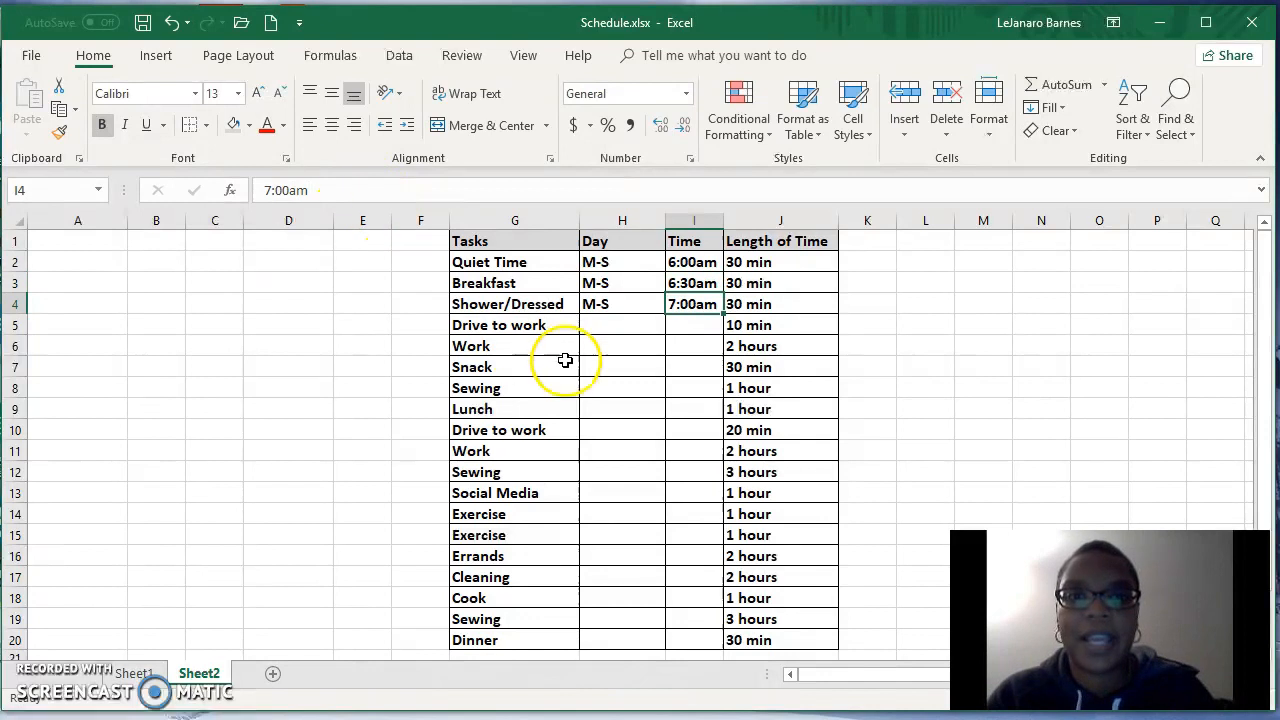
- Fill in the first Drive to work row with day M-Th and time 8:20am
left_click(607, 323)
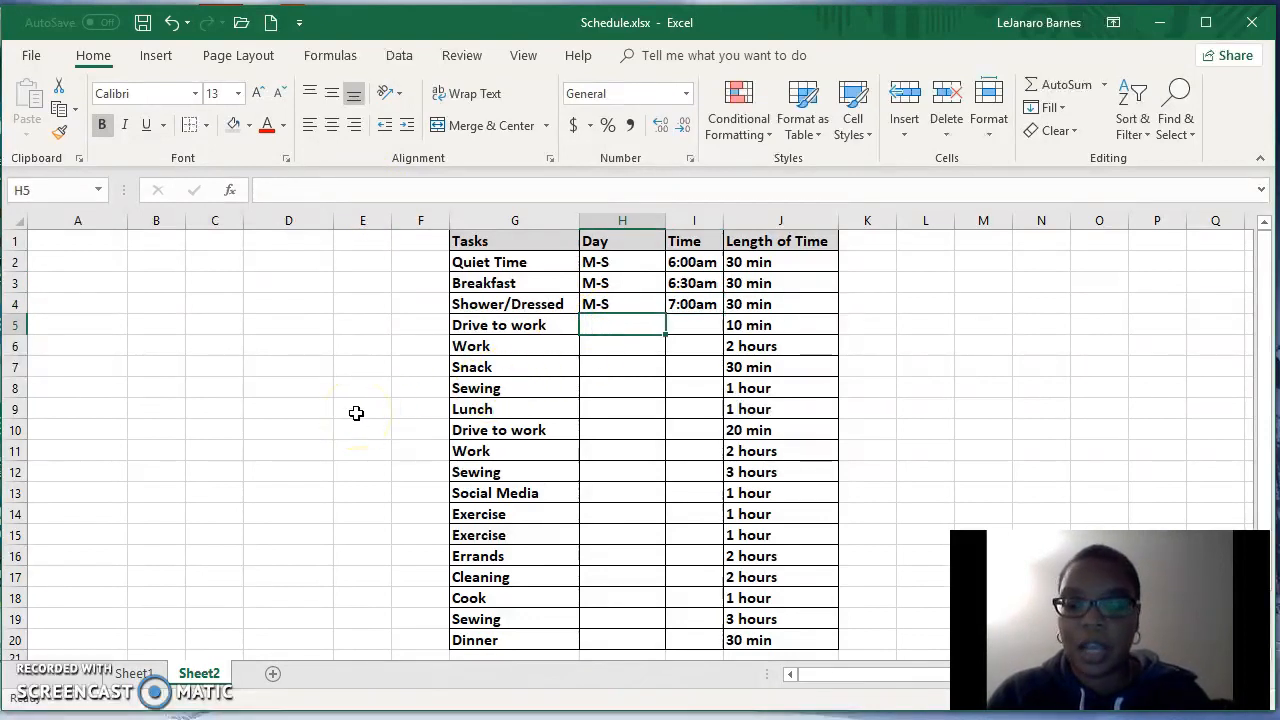
type("M-Th")
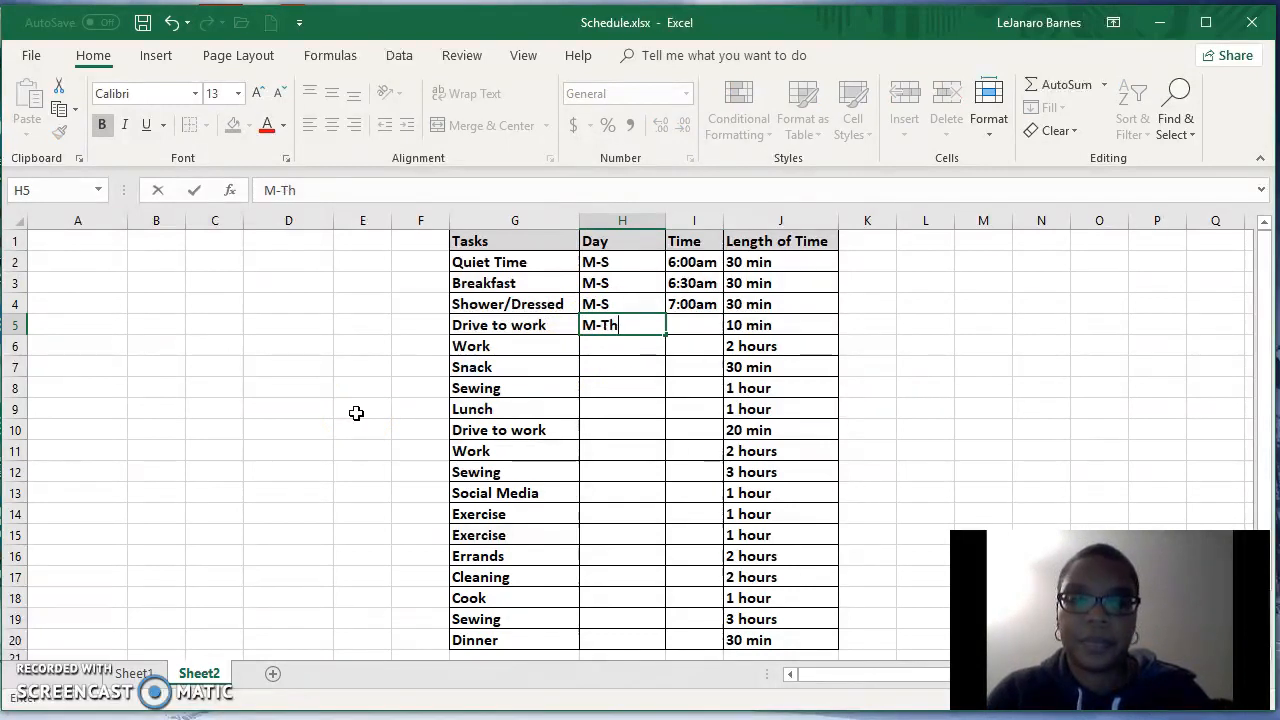
key("Tab")
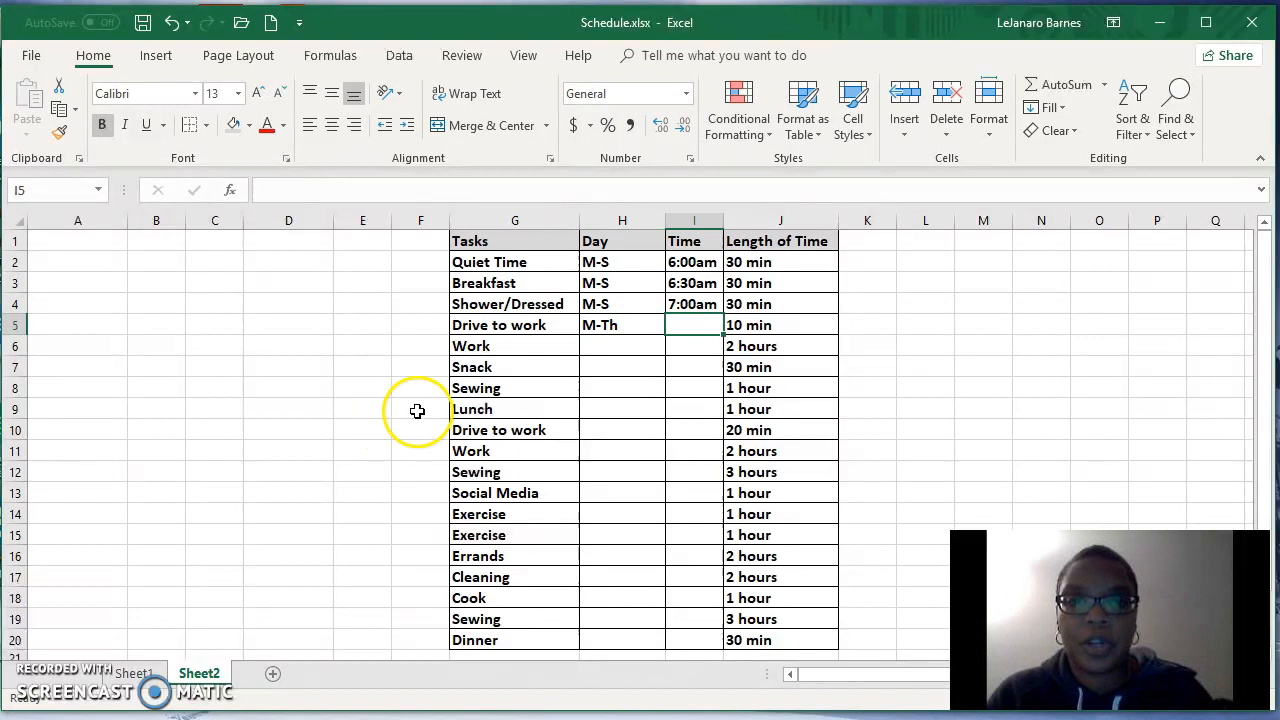
left_click(777, 329)
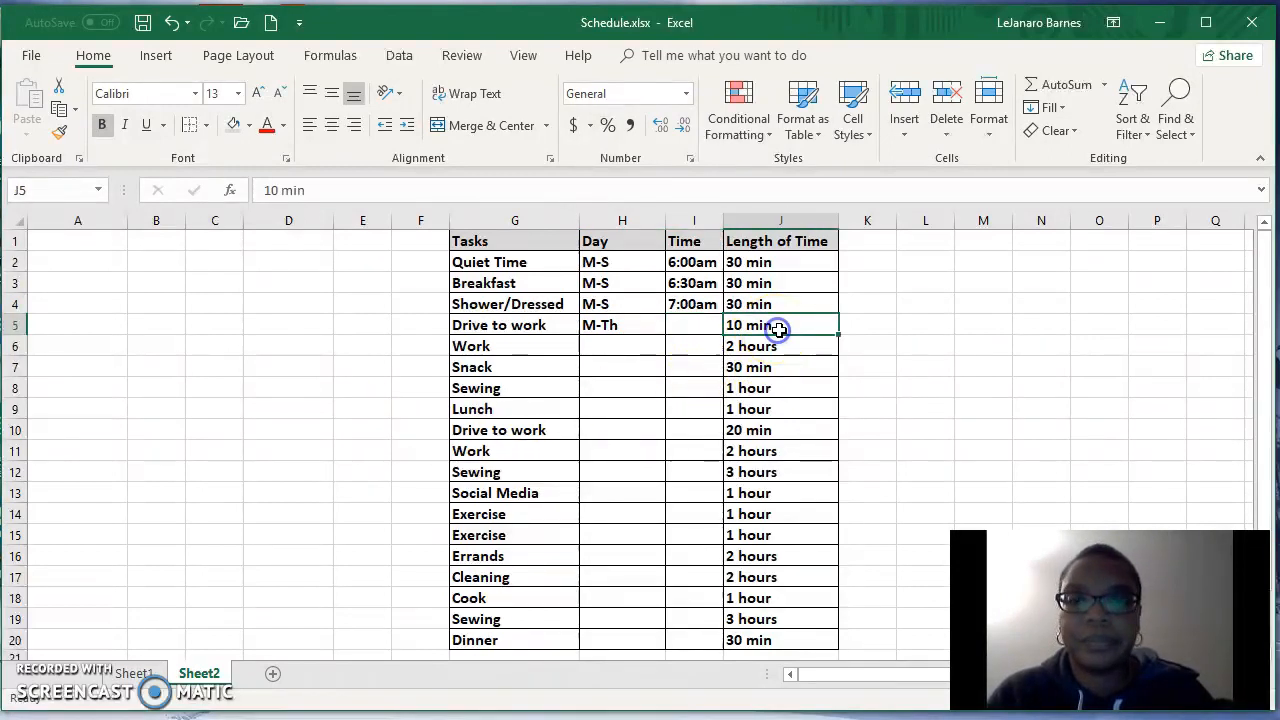
left_click(703, 330)
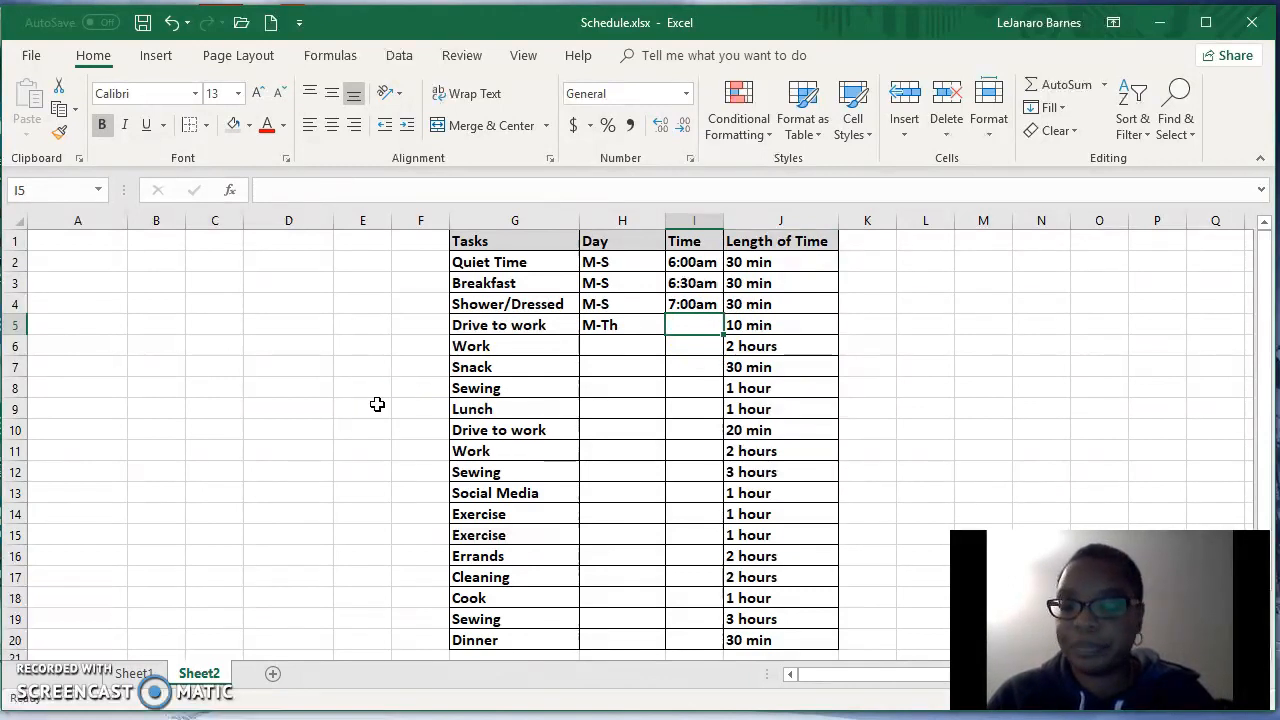
type(":")
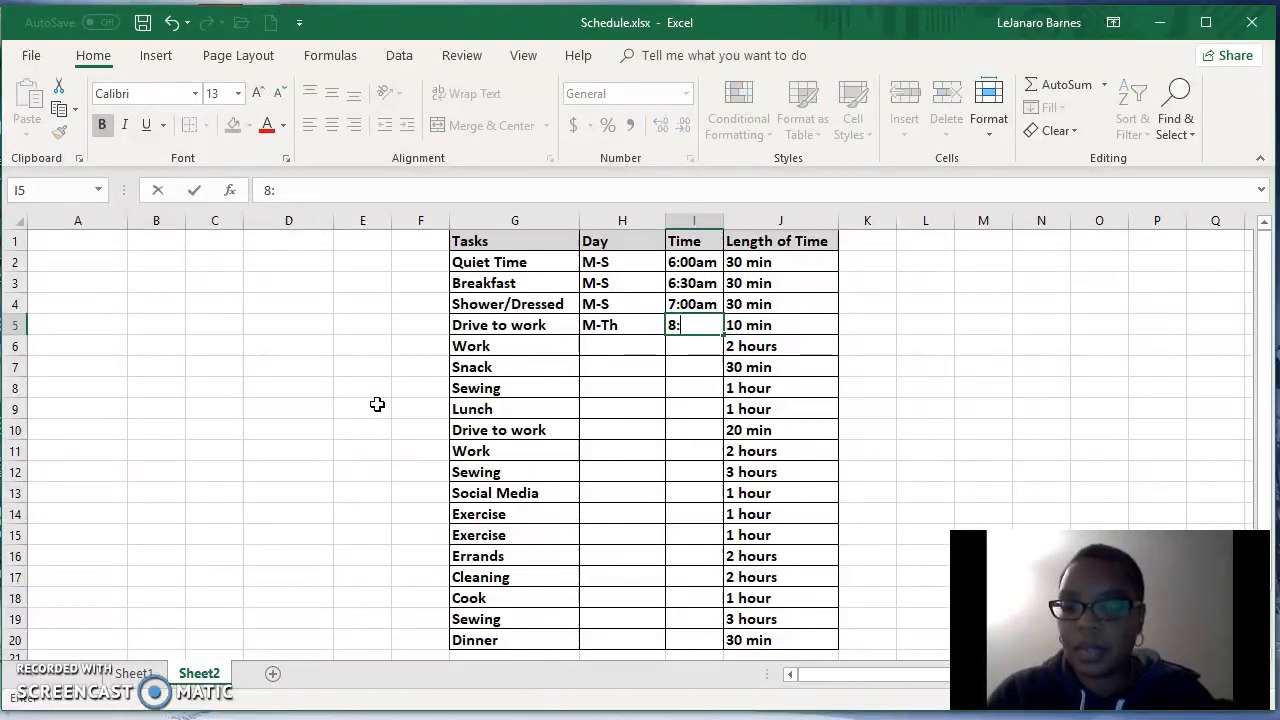
type("20am")
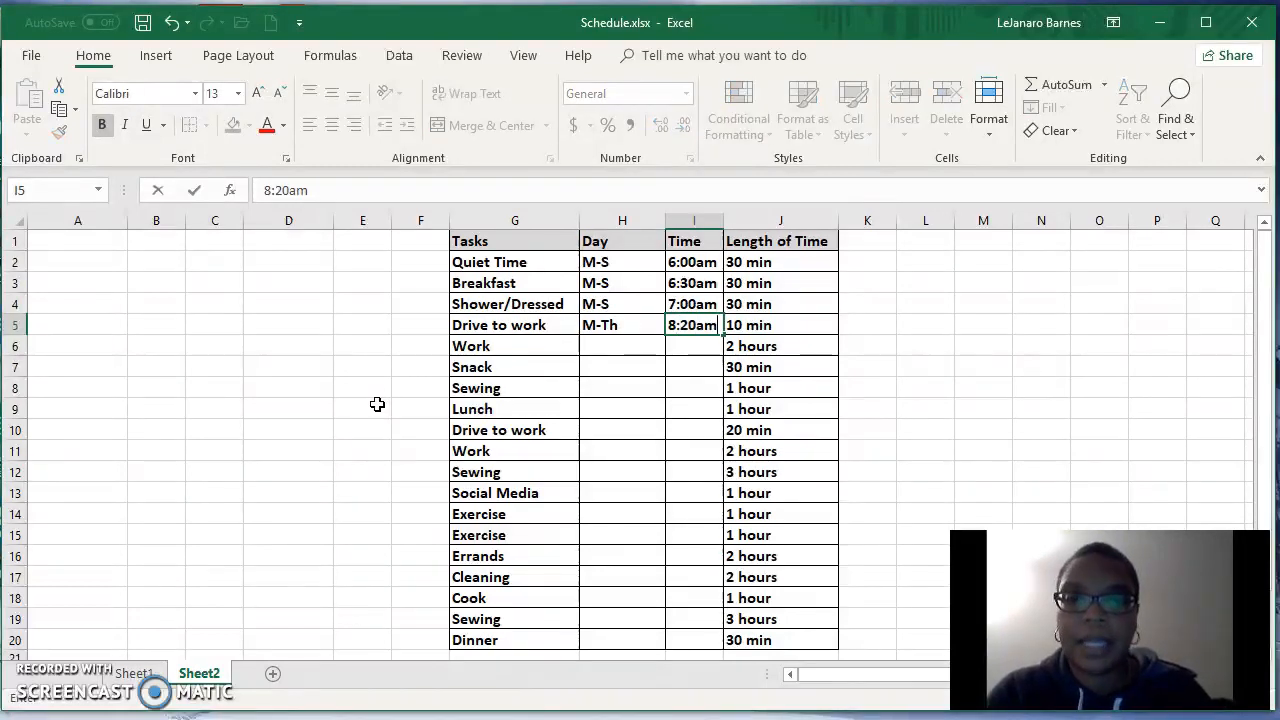
key("Return")
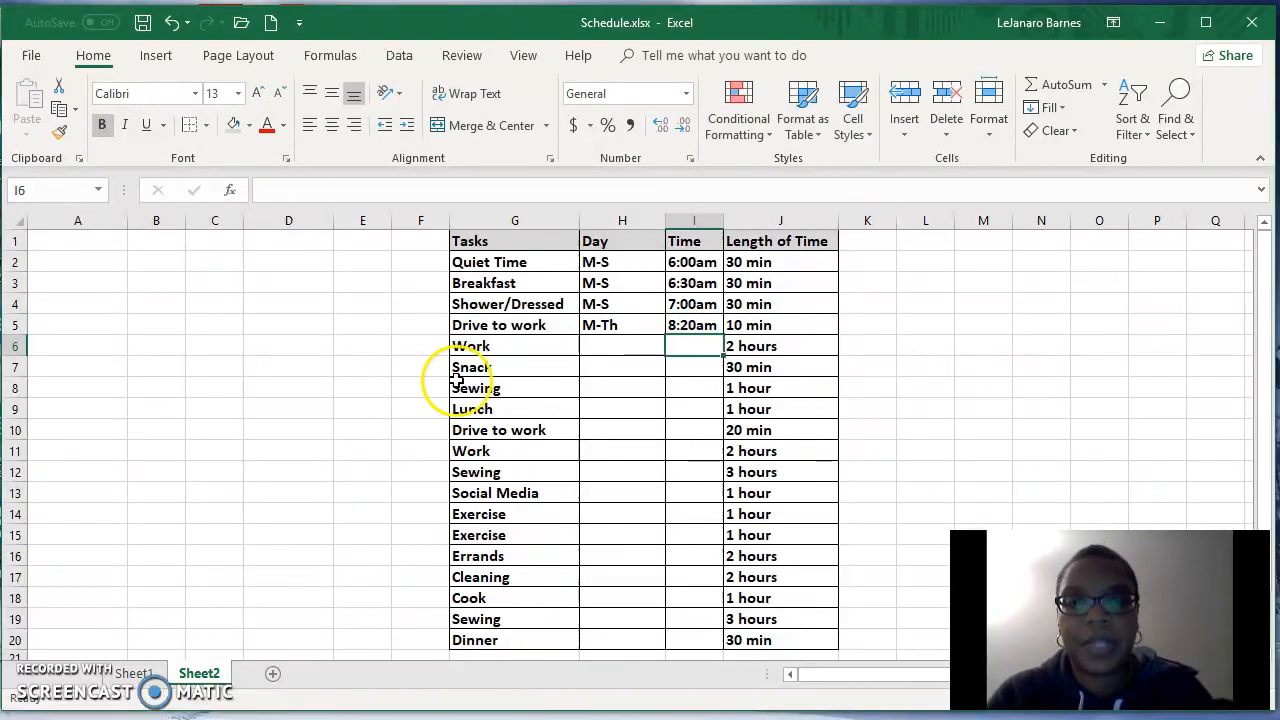
- Fill in the first Work row with day M-Th and time 9-11am
left_click(594, 350)
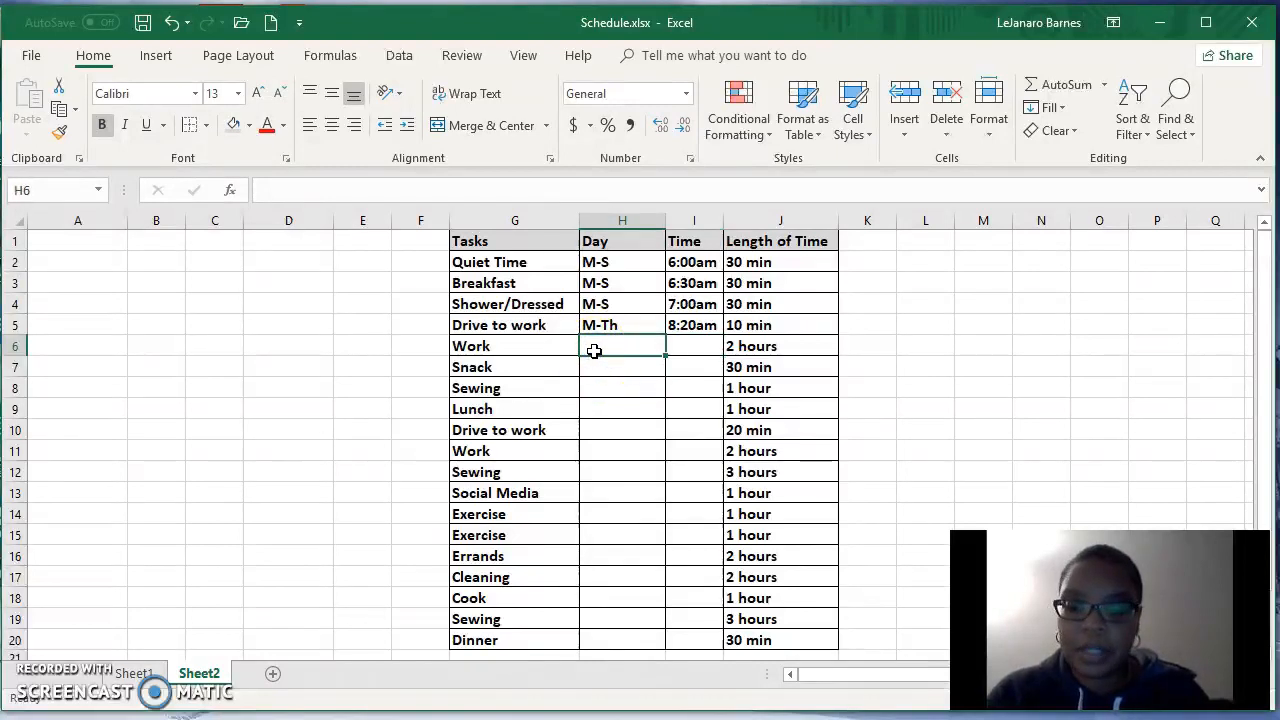
type("M-Th")
key("Tab")
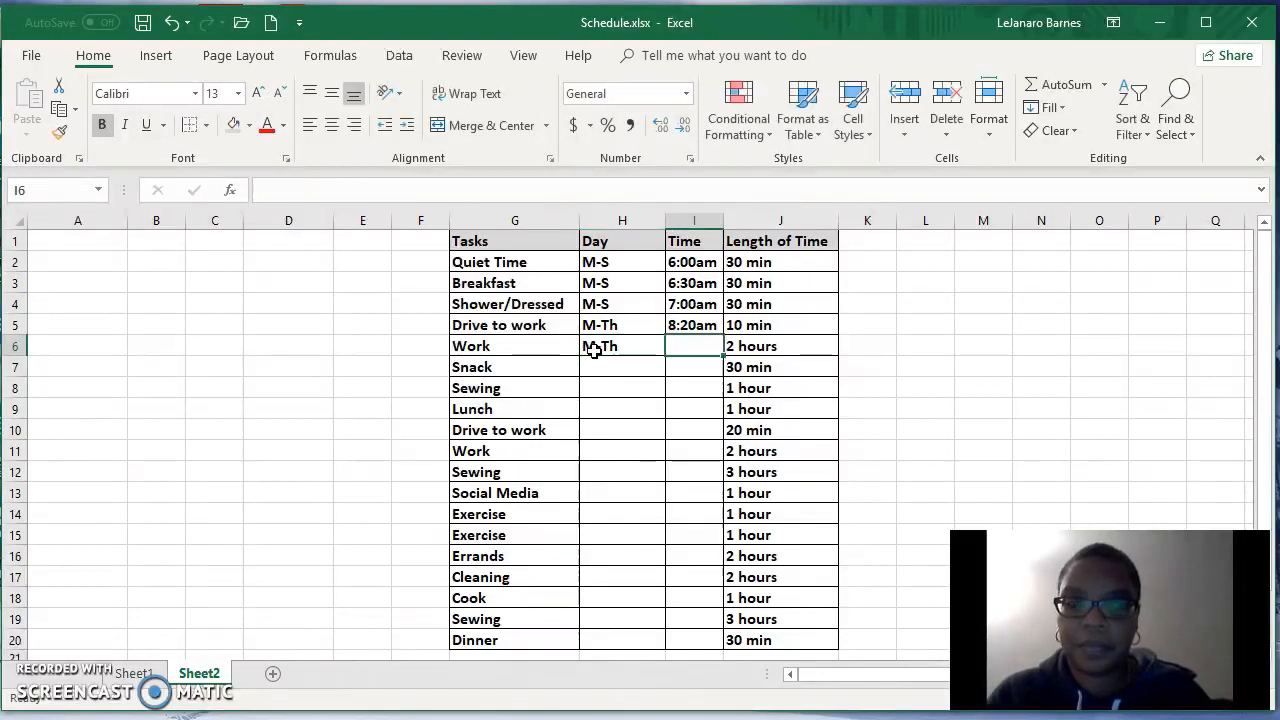
type("9")
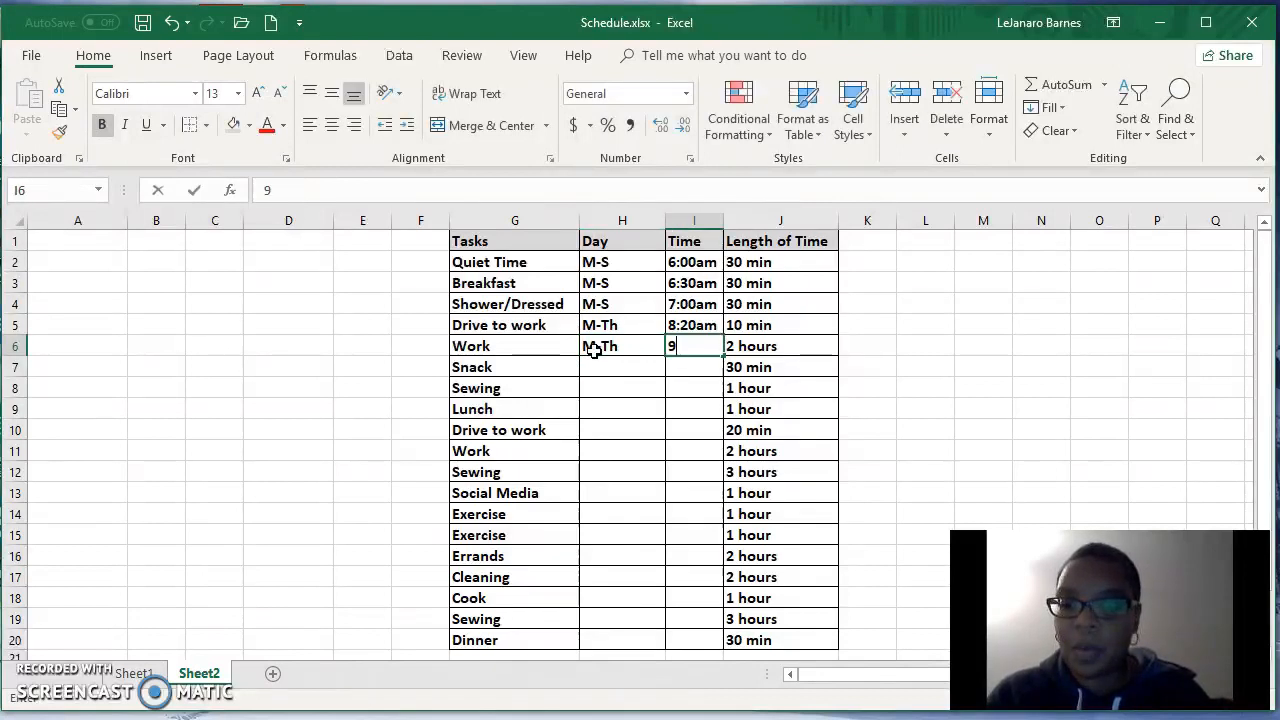
type("-11am")
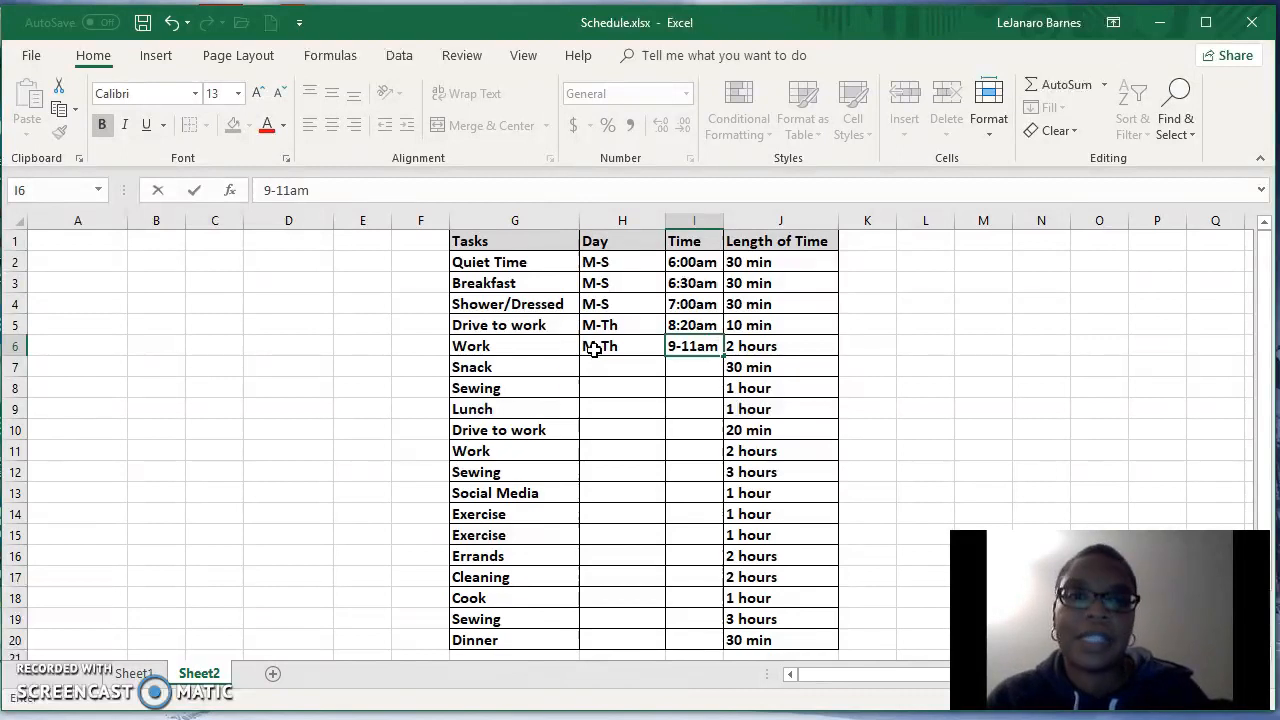
- Fill in the Snack row with day M-S and time 11:30am
left_click(593, 370)
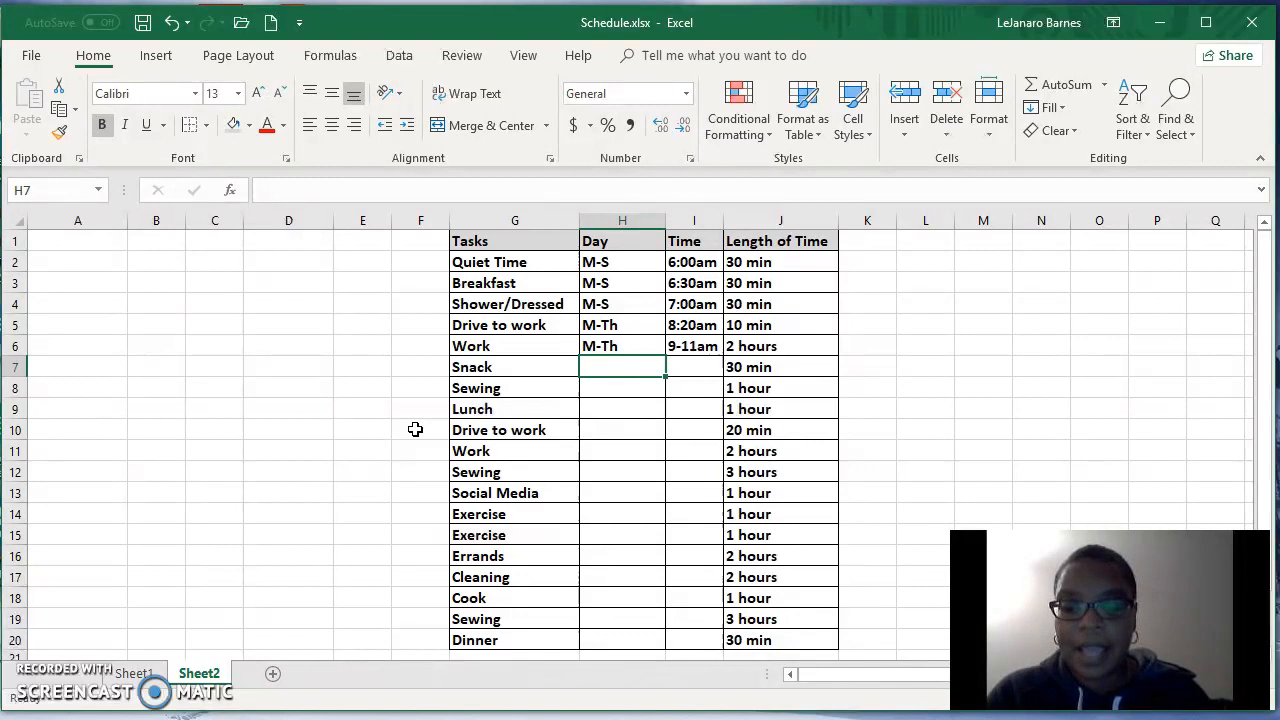
type("M-S")
key("Tab")
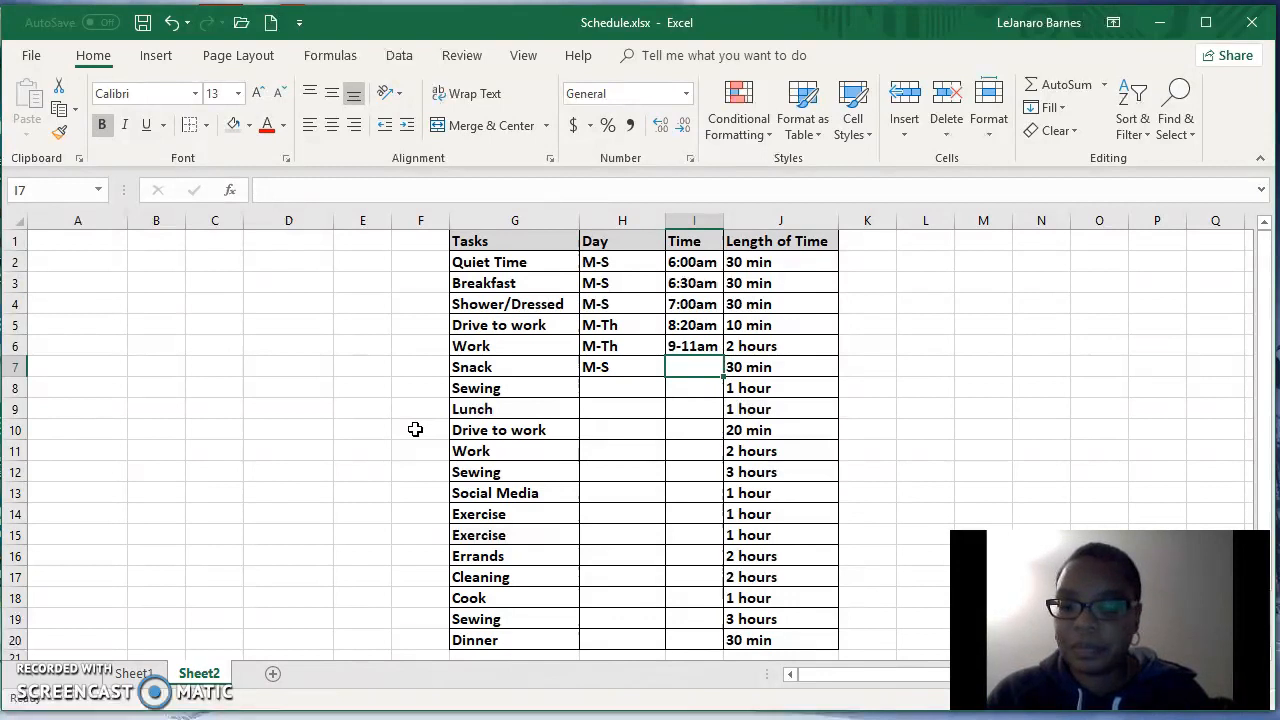
type("11")
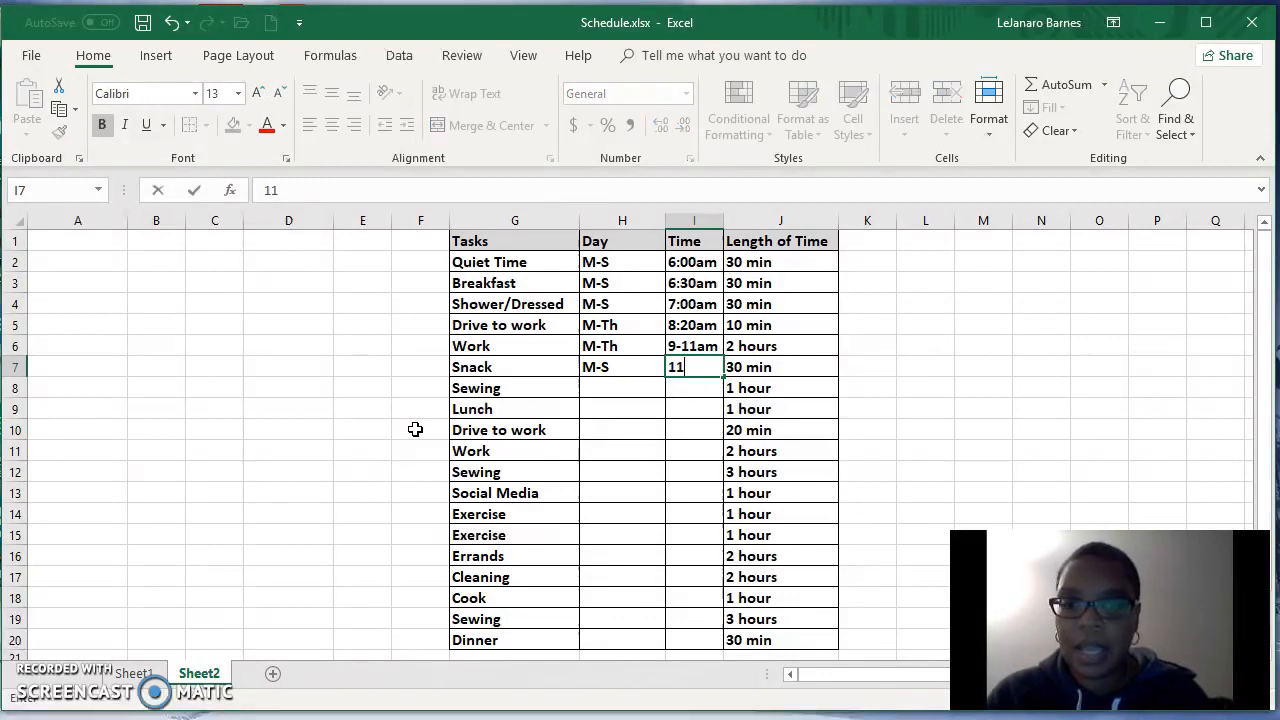
type(":")
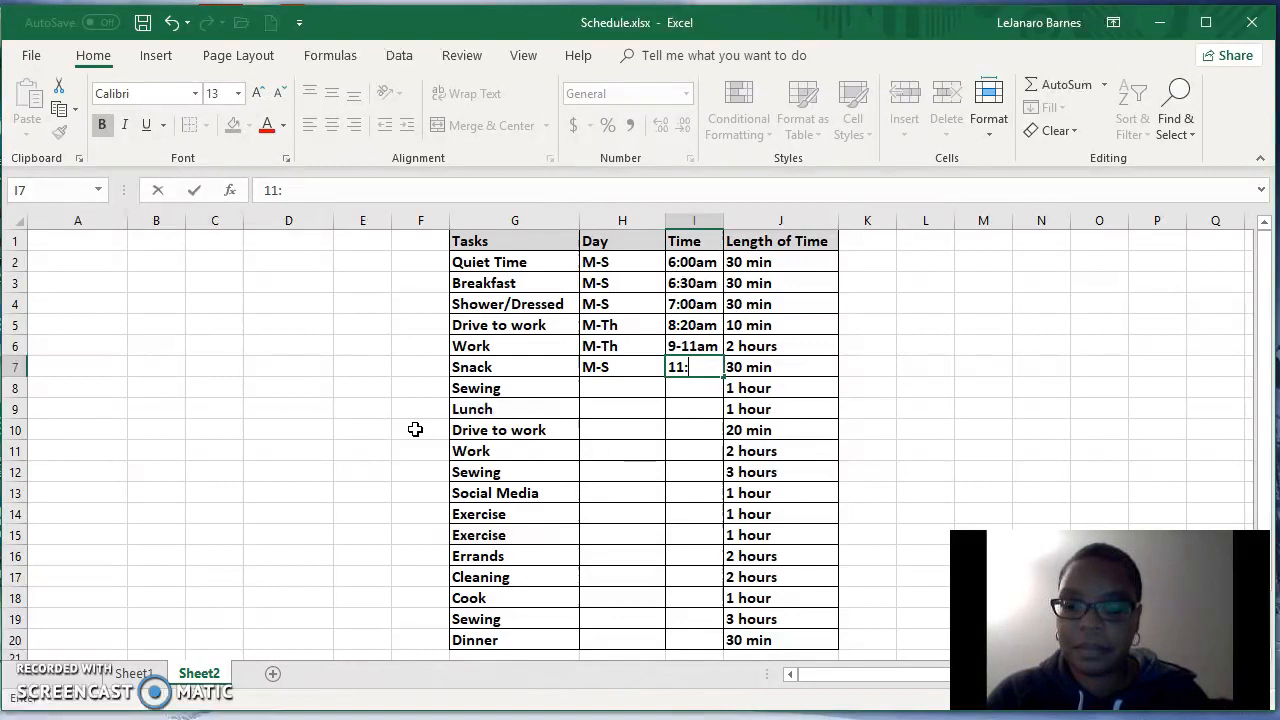
type("30am")
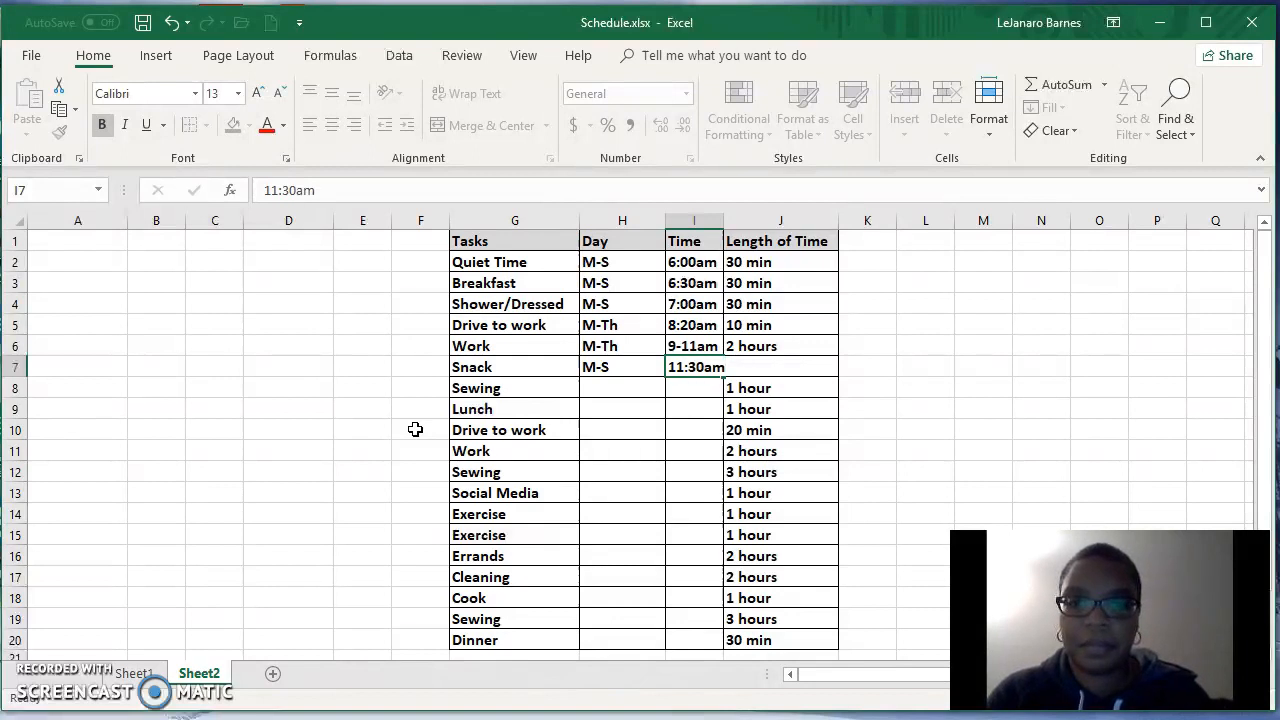
key("Return")
- Fill in the first Sewing row with day M-Th and time 4-5pm
left_click(617, 391)
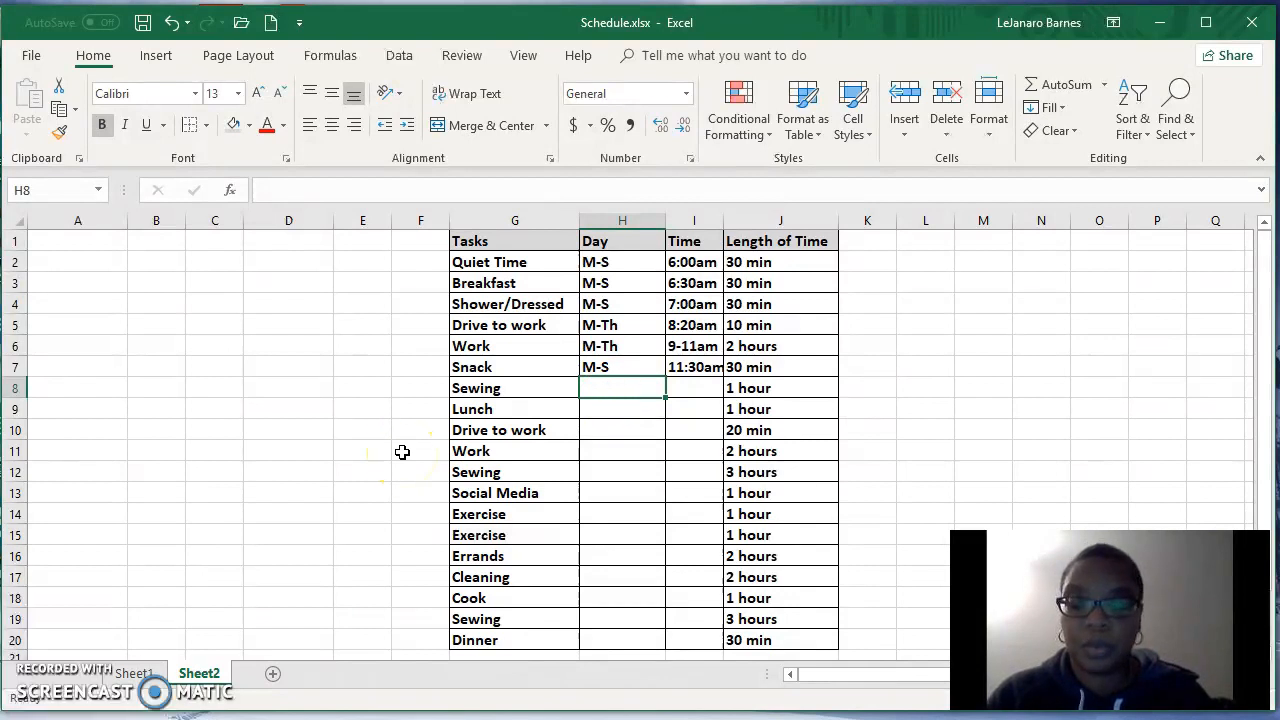
type("M-Th")
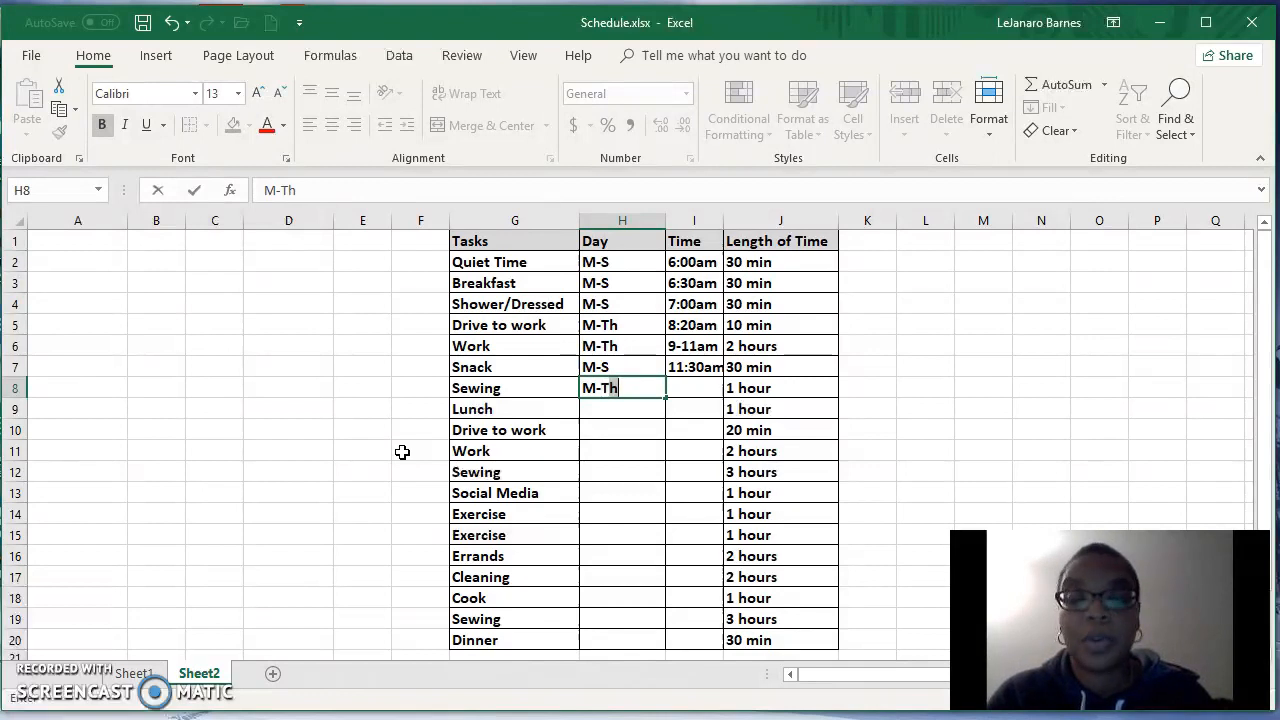
key("Tab")
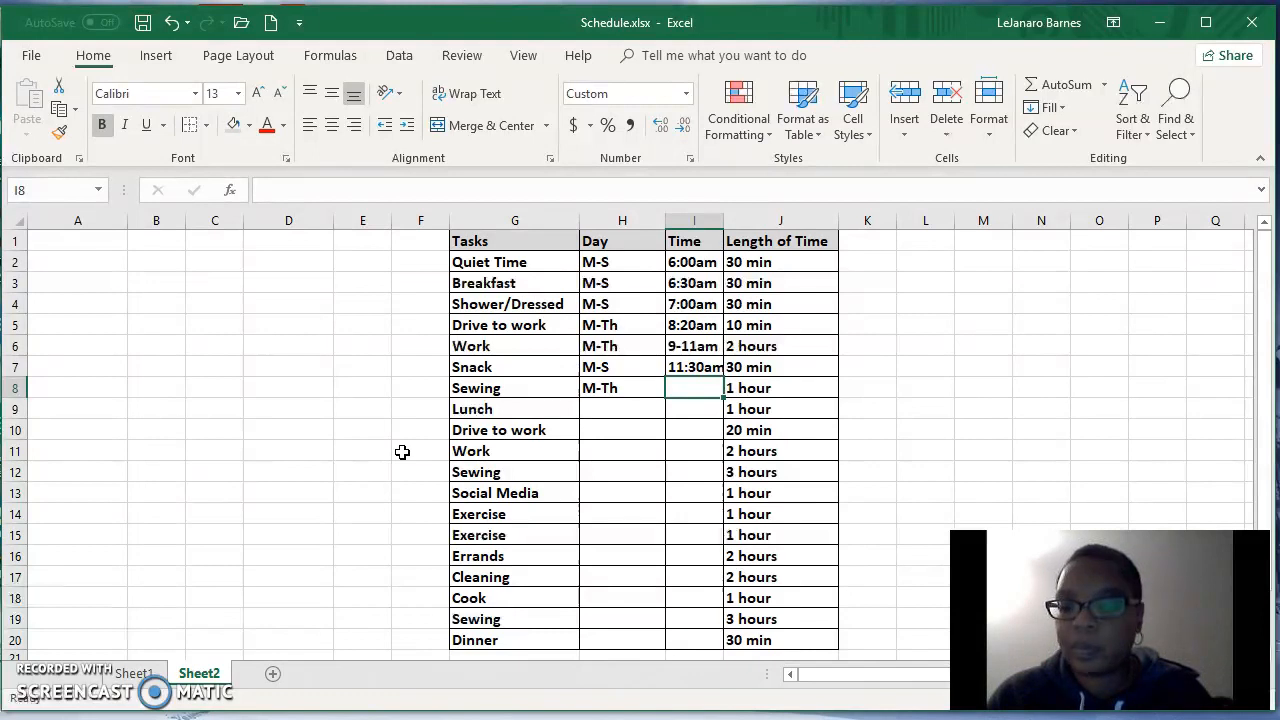
type("4:")
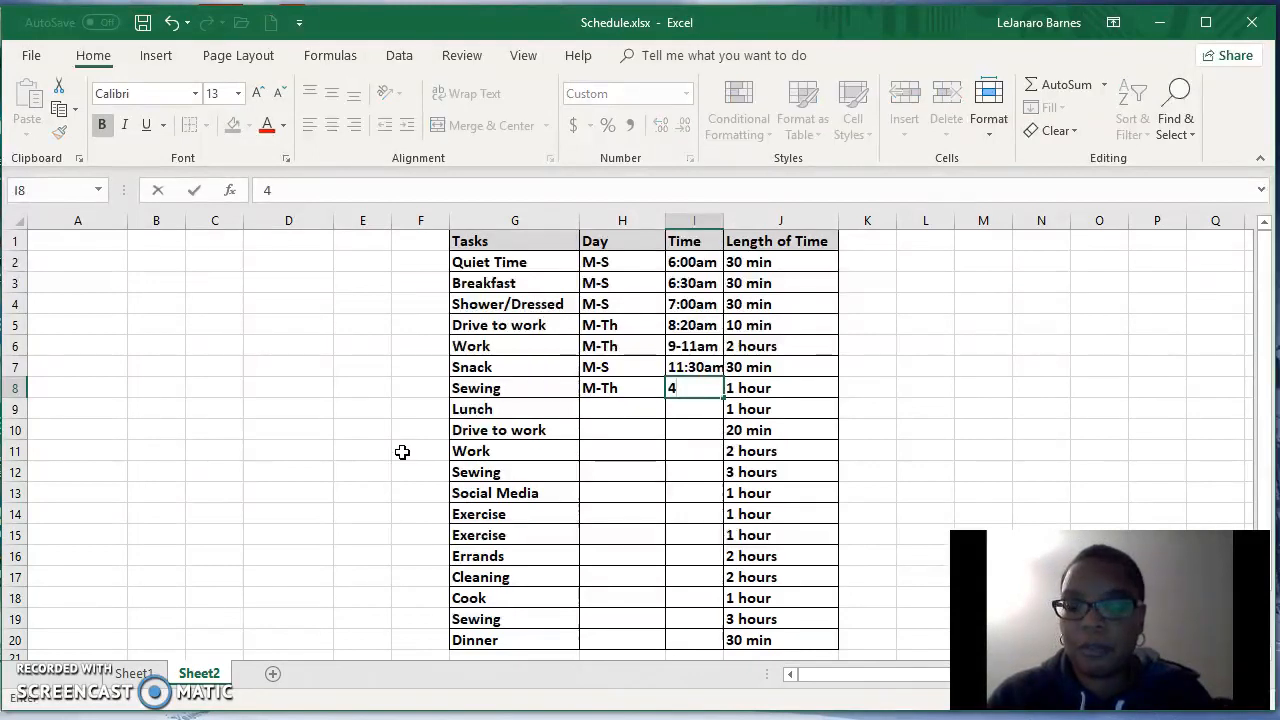
key("BackSpace")
type("-5pm")
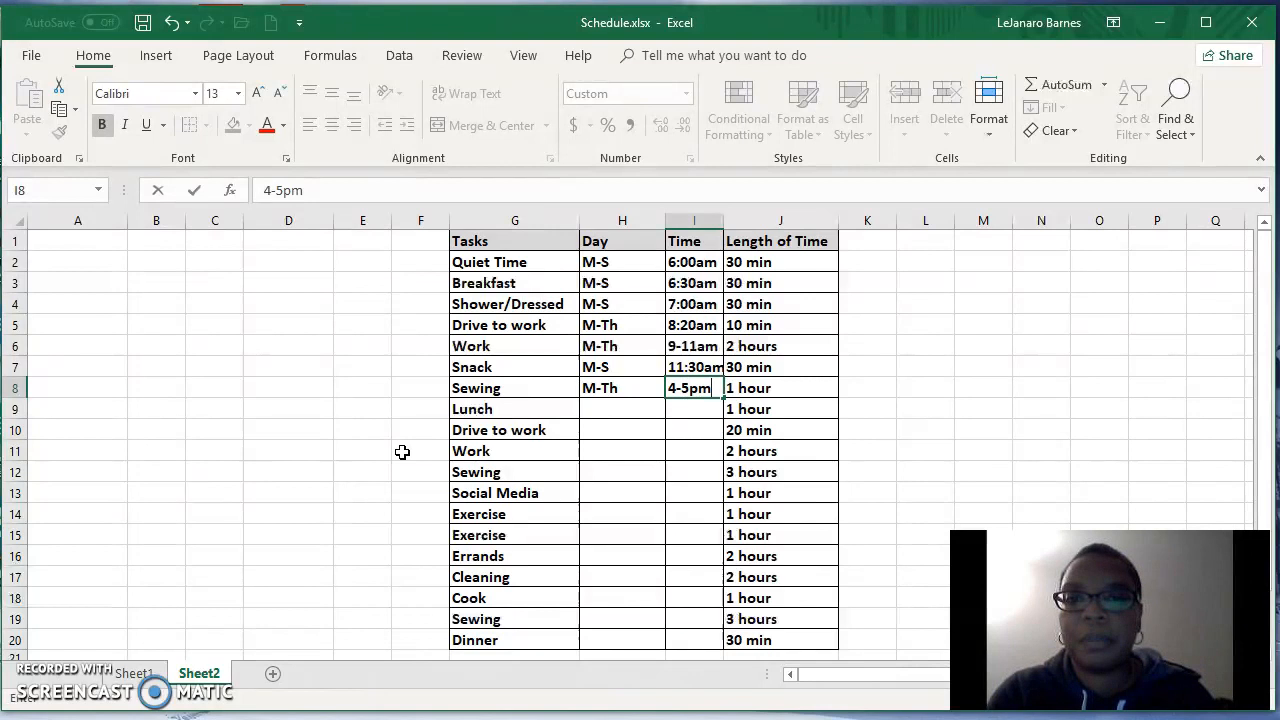
key("Return")
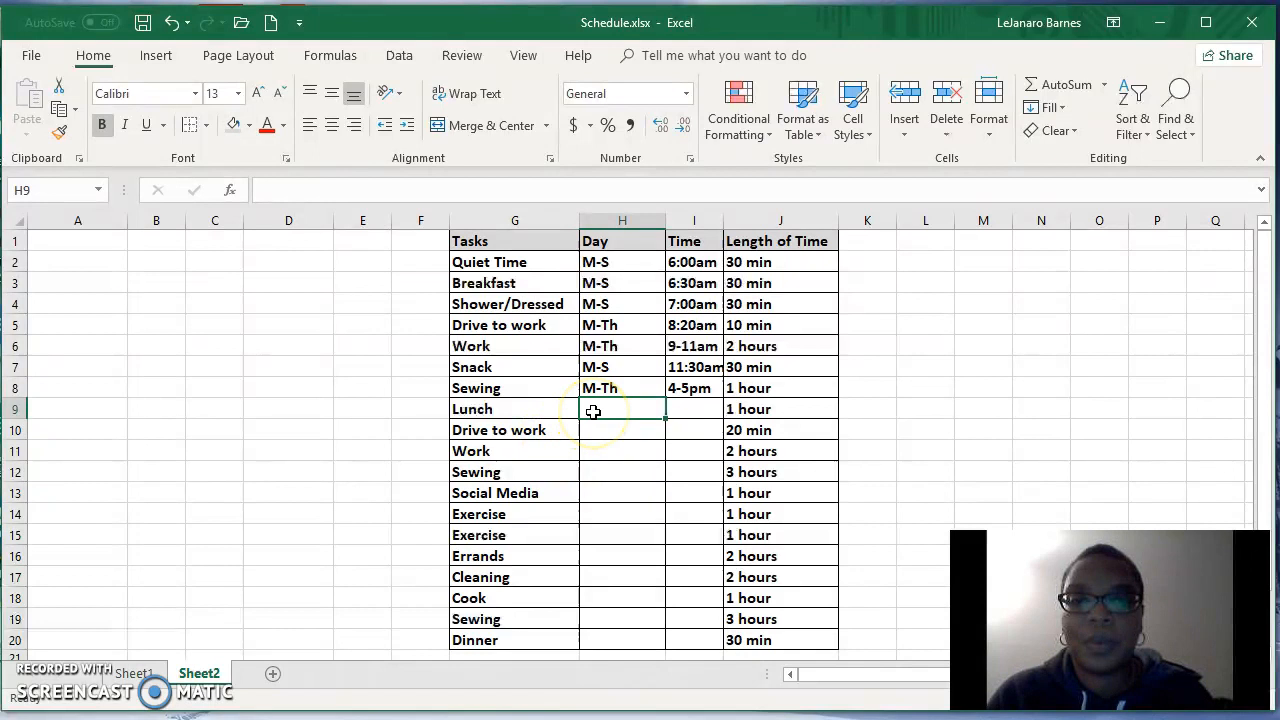
- Fill in the Lunch row with day M-Th and time 12-1Pm
type("M-Th")
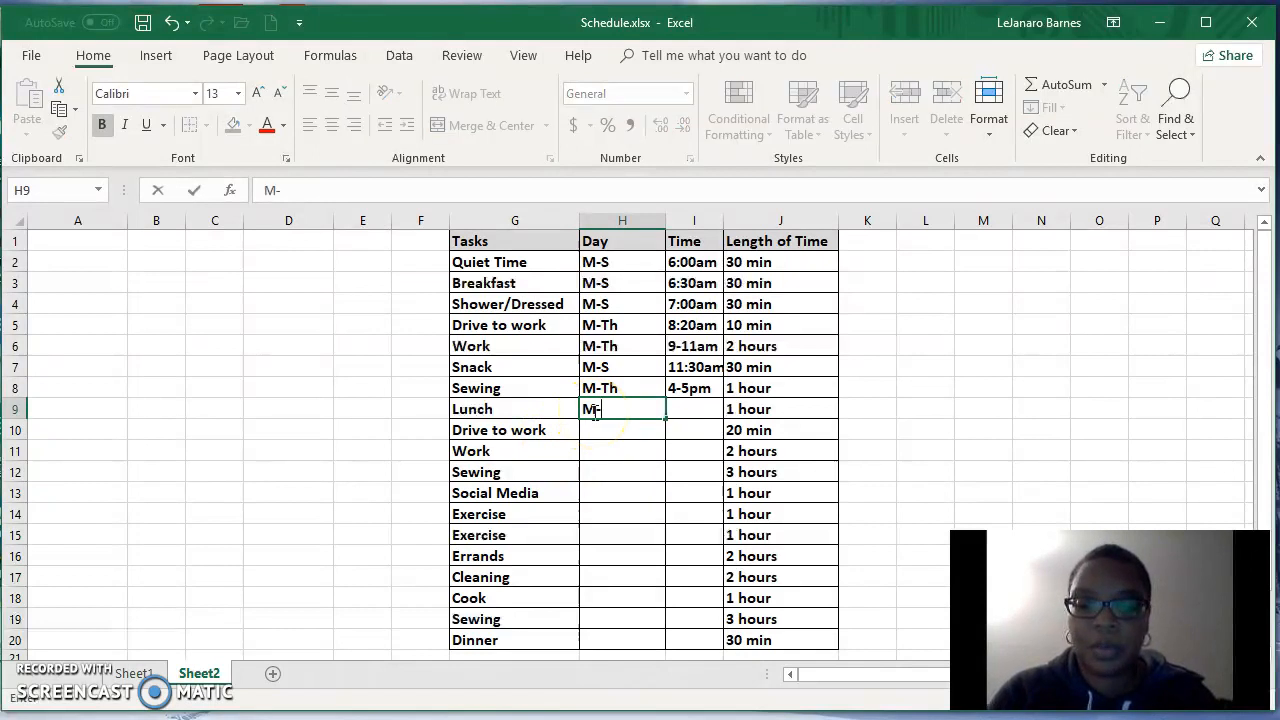
key("Tab")
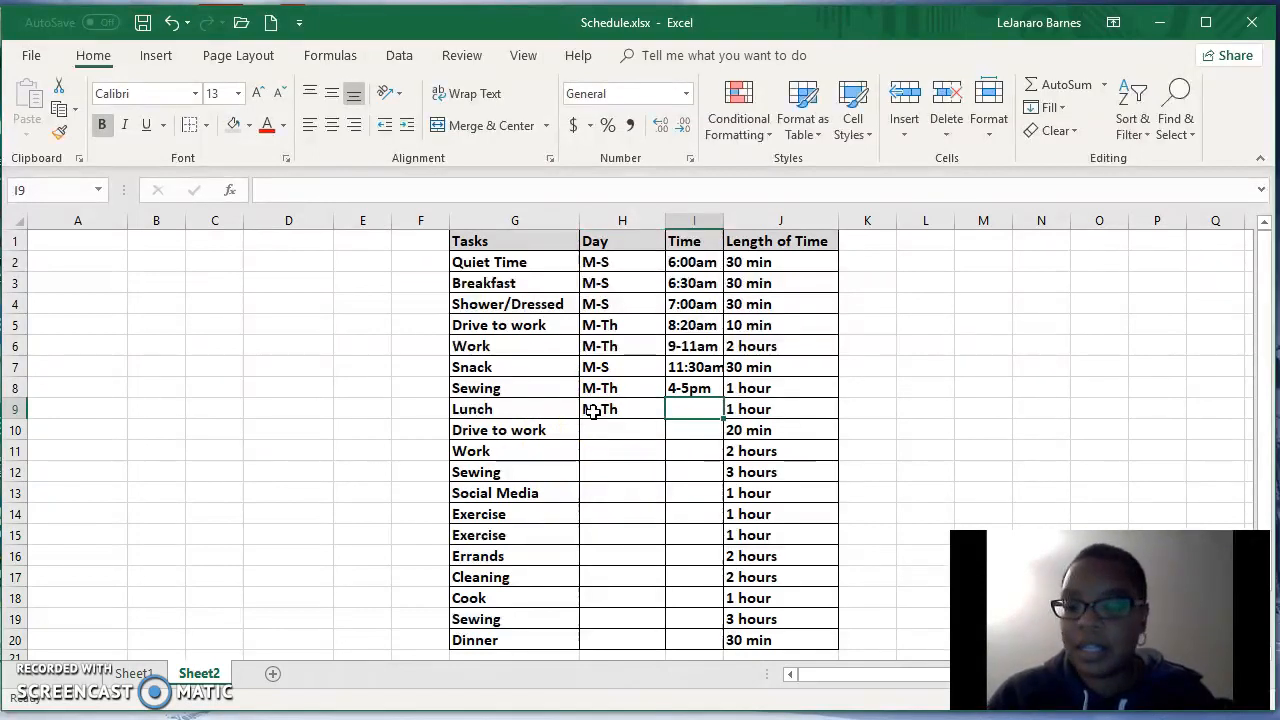
type("13")
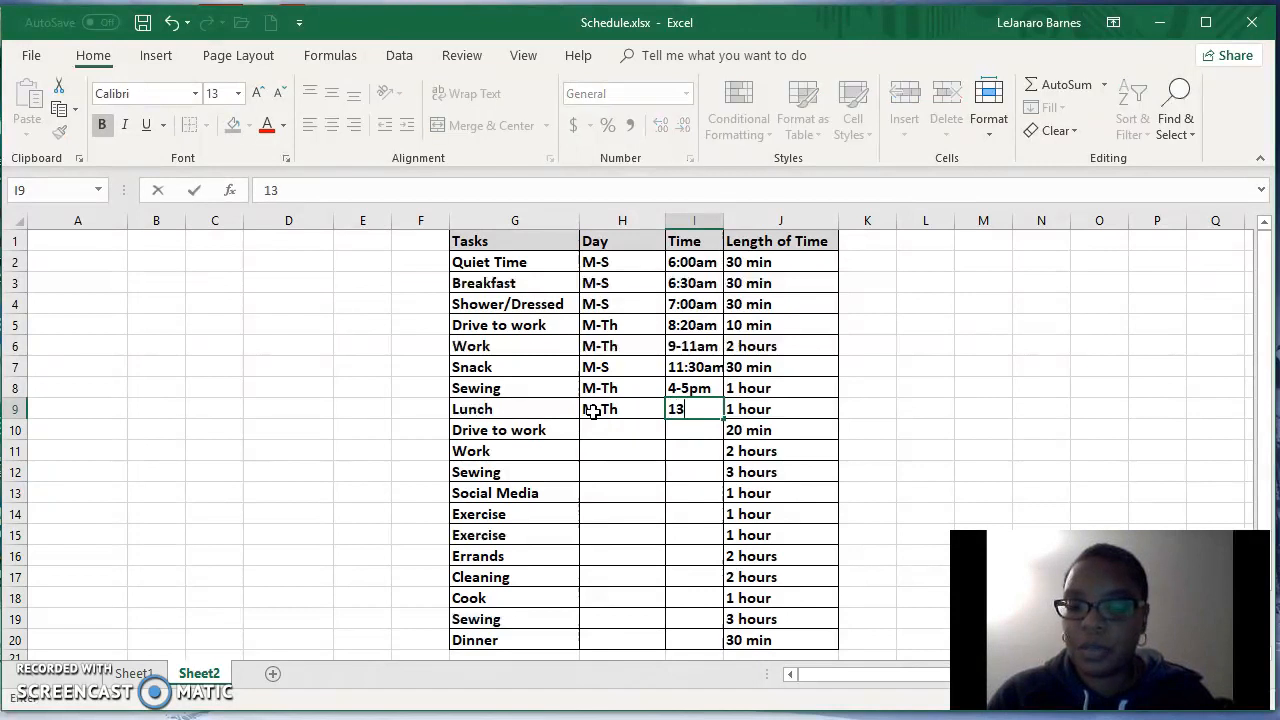
type(":")
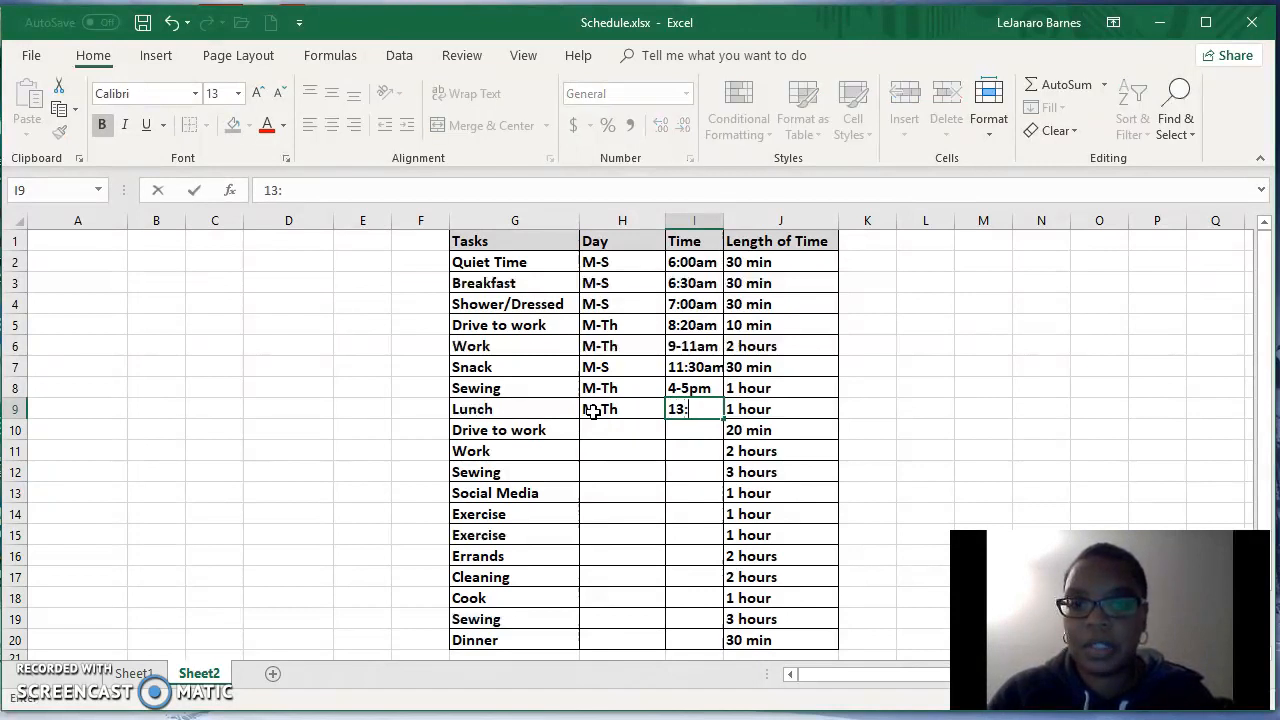
key("BackSpace")
key("BackSpace")
type("2")
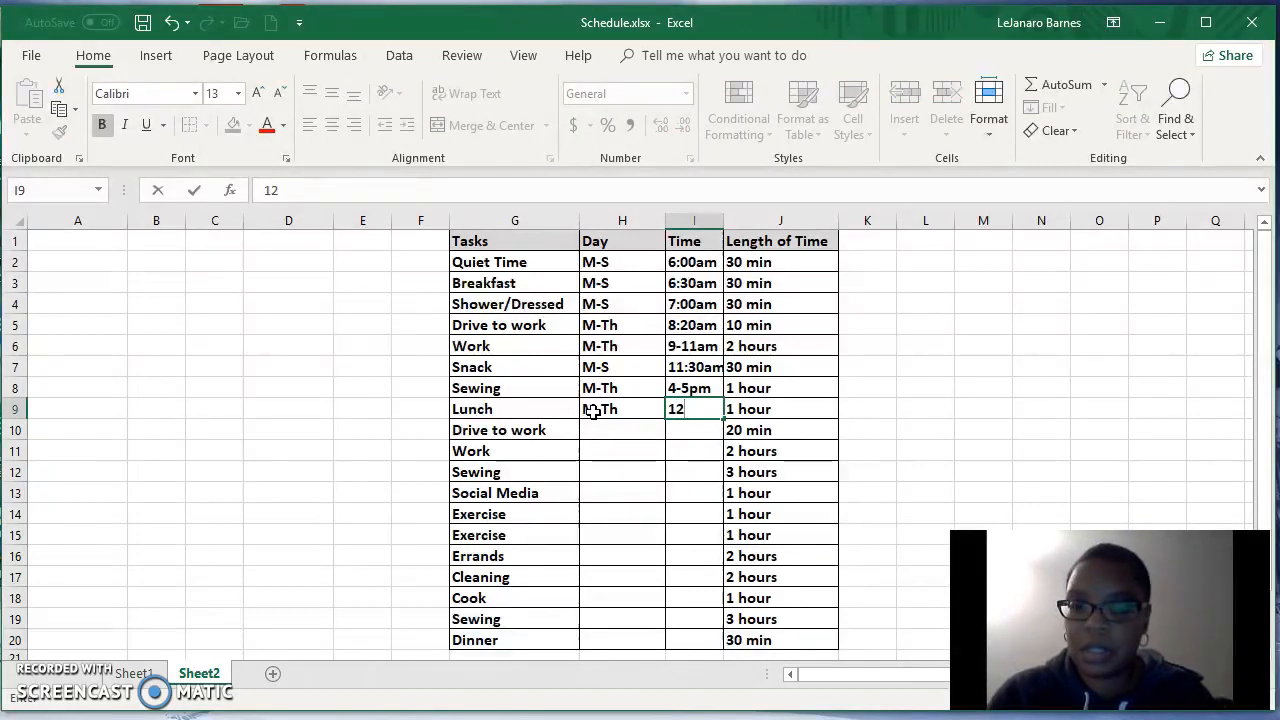
type("/1")
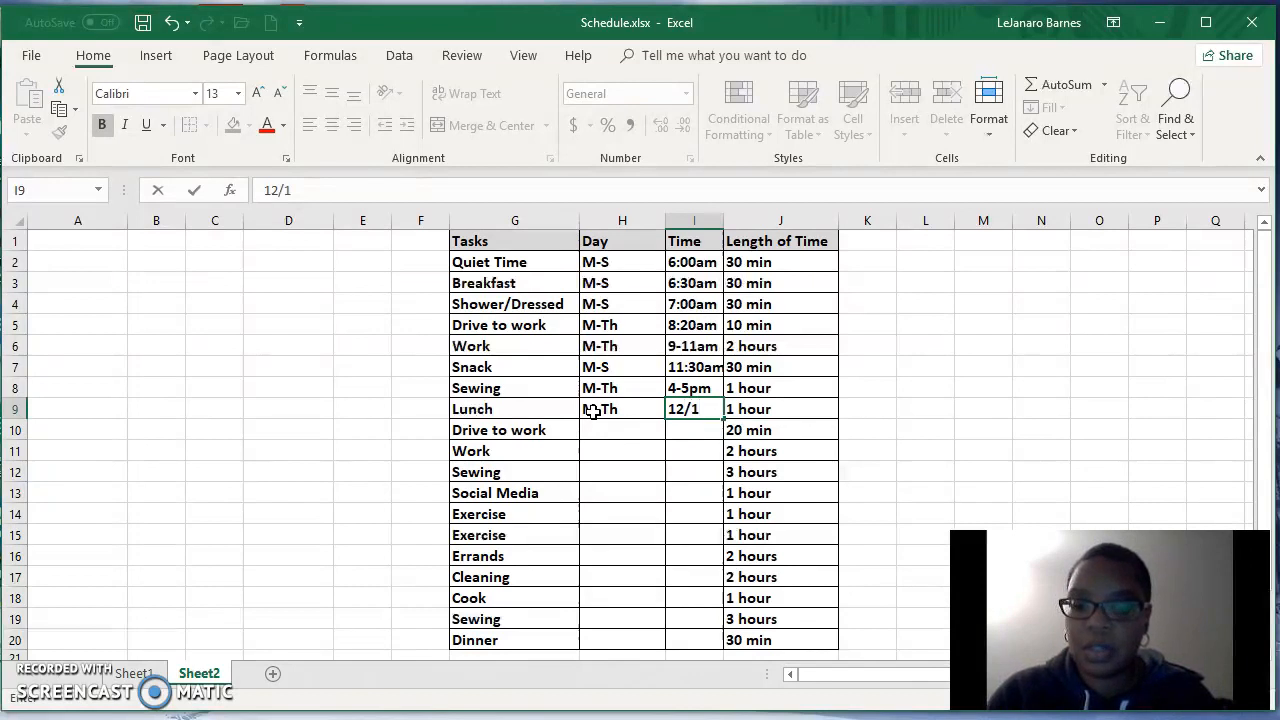
key("BackSpace")
key("BackSpace")
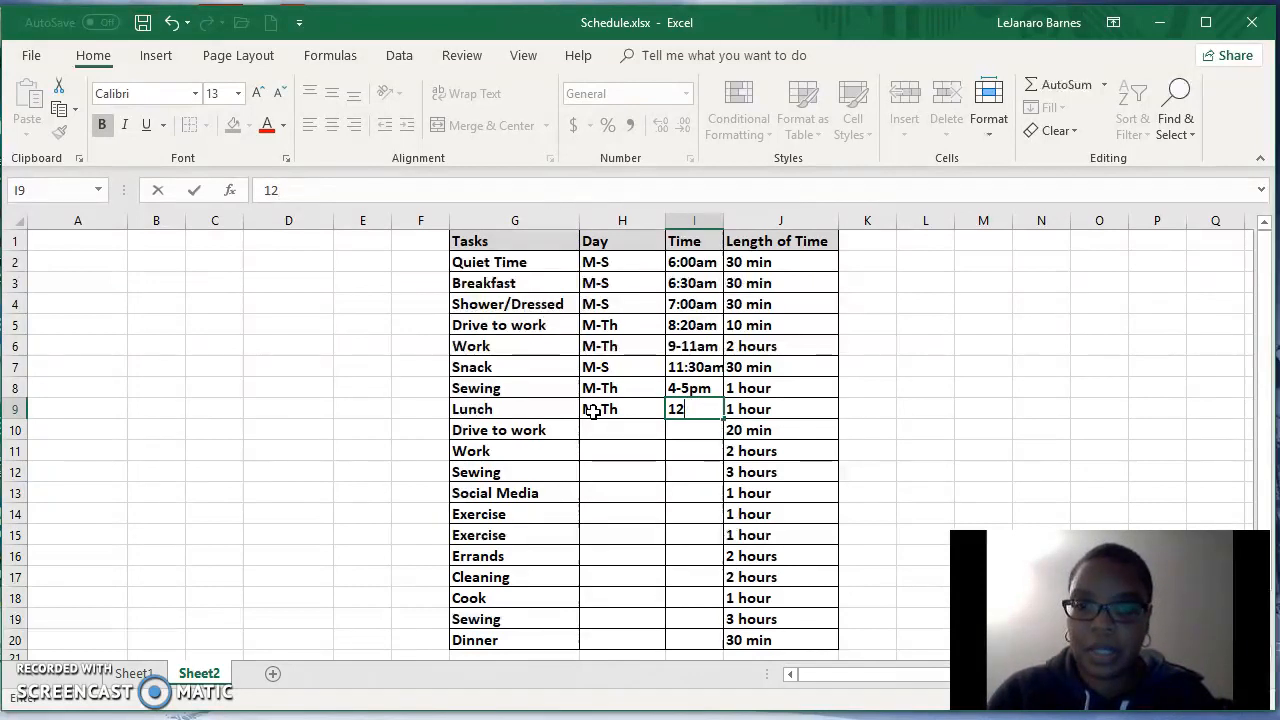
type("-1")
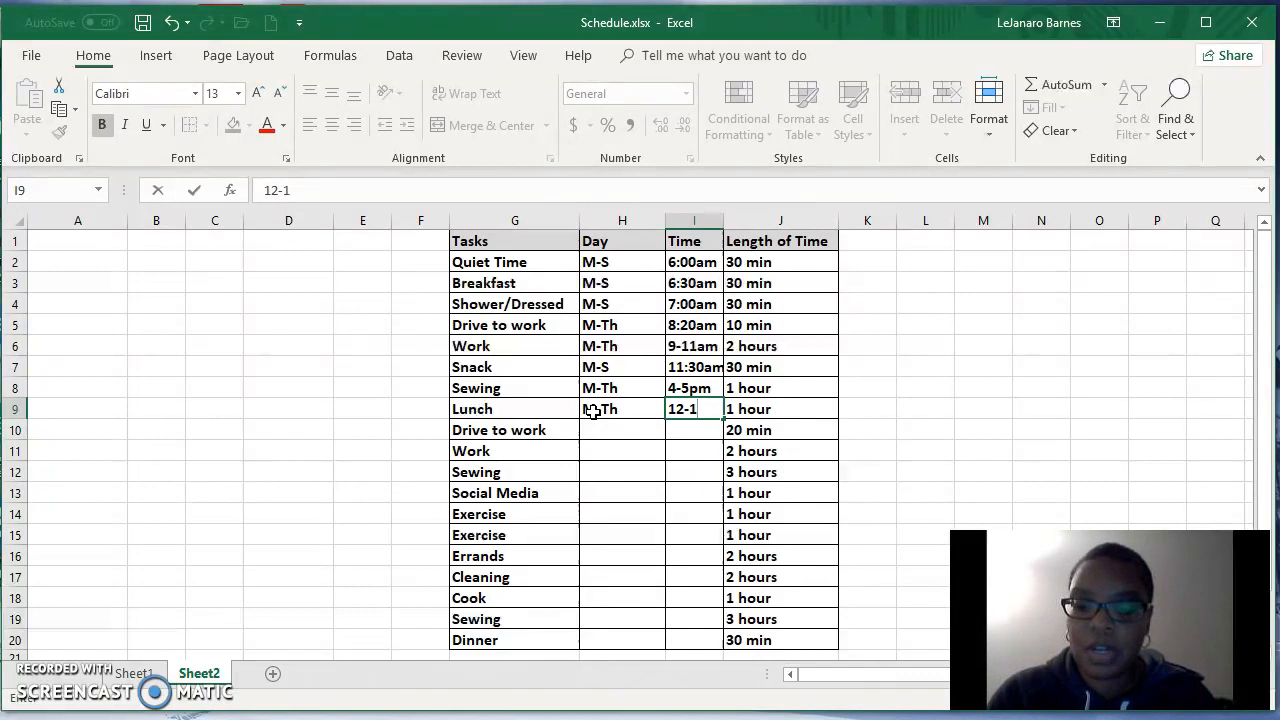
type("Pm")
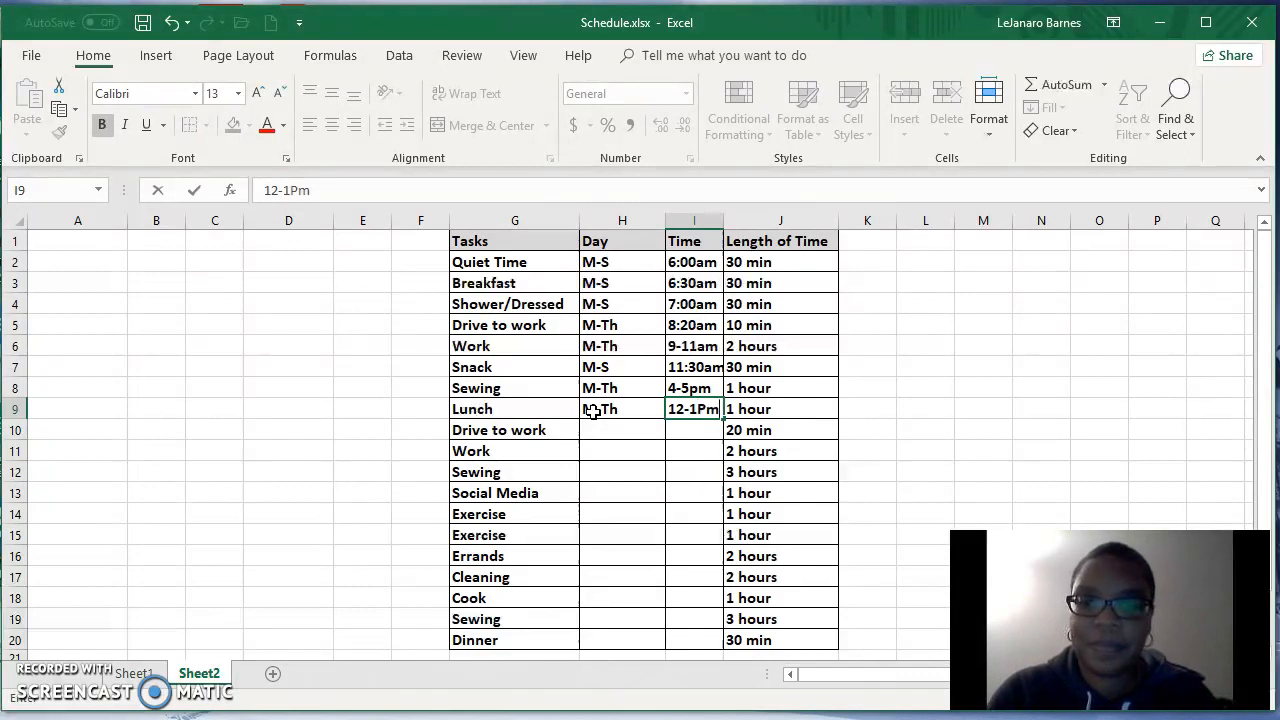
key("Return")
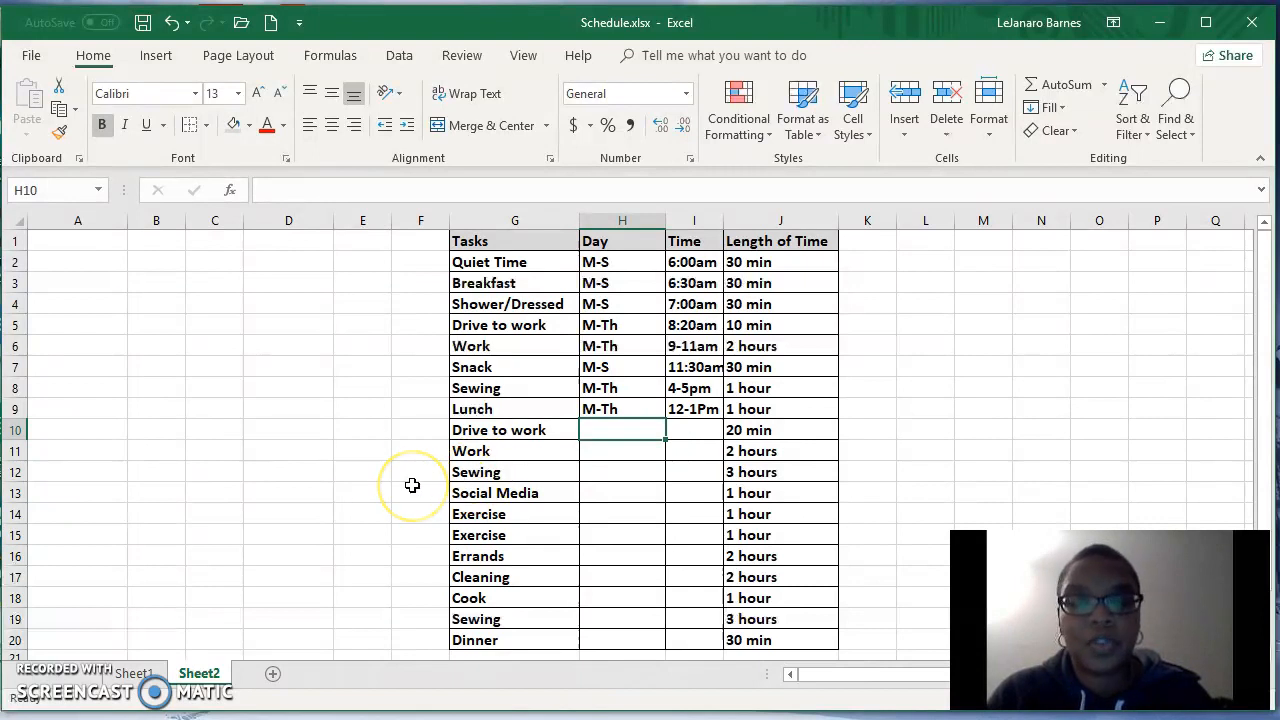
- Fill in the second Drive to work row with day M-th and time 1:30
type("M")
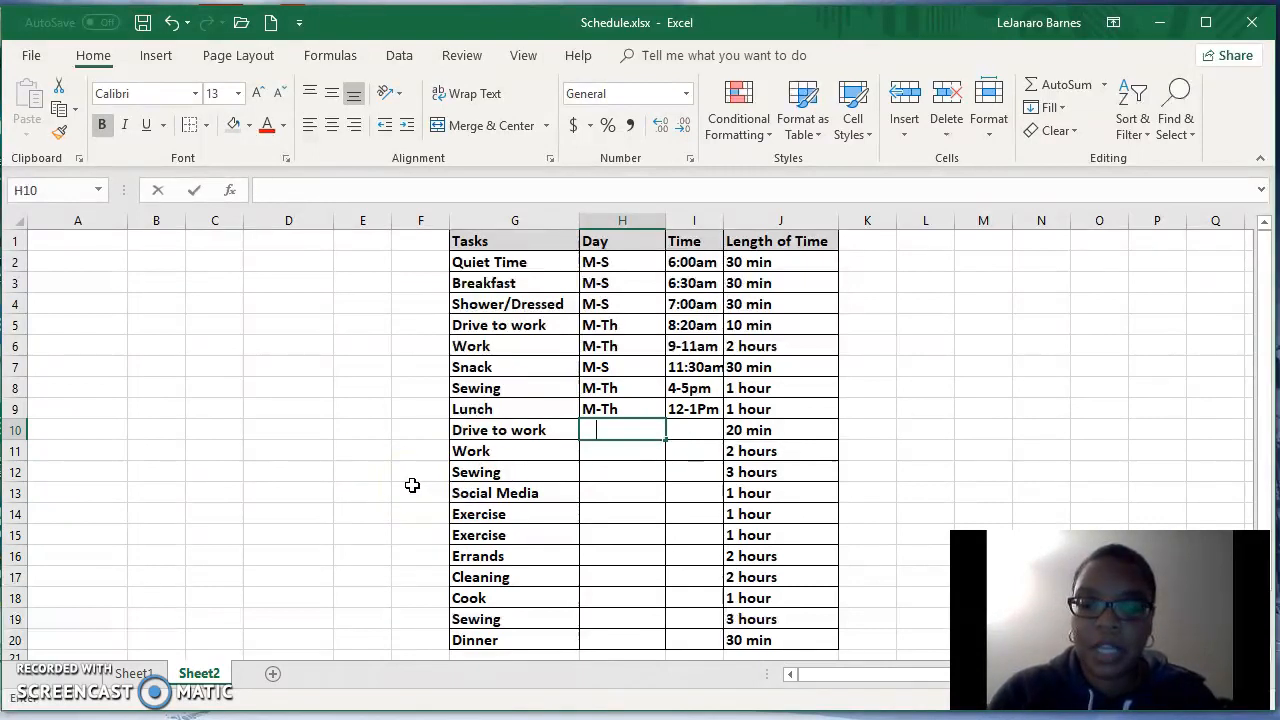
type("-th")
key("Tab")
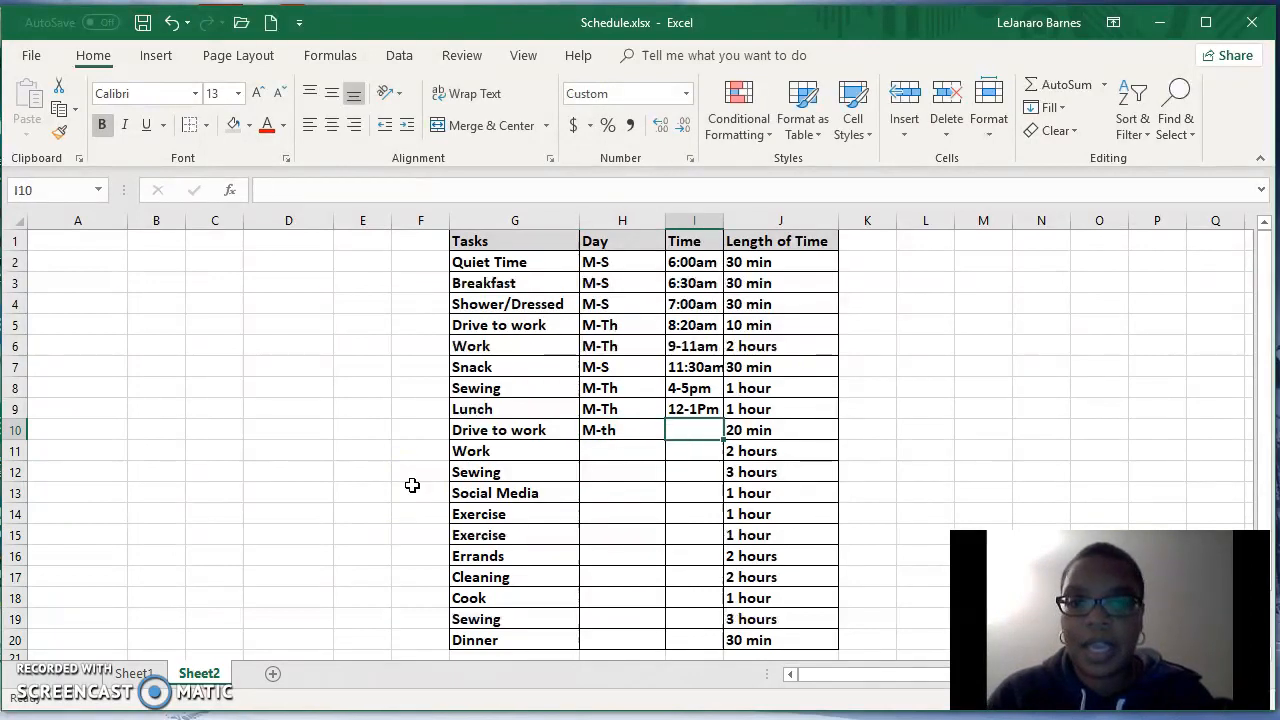
left_click(755, 430)
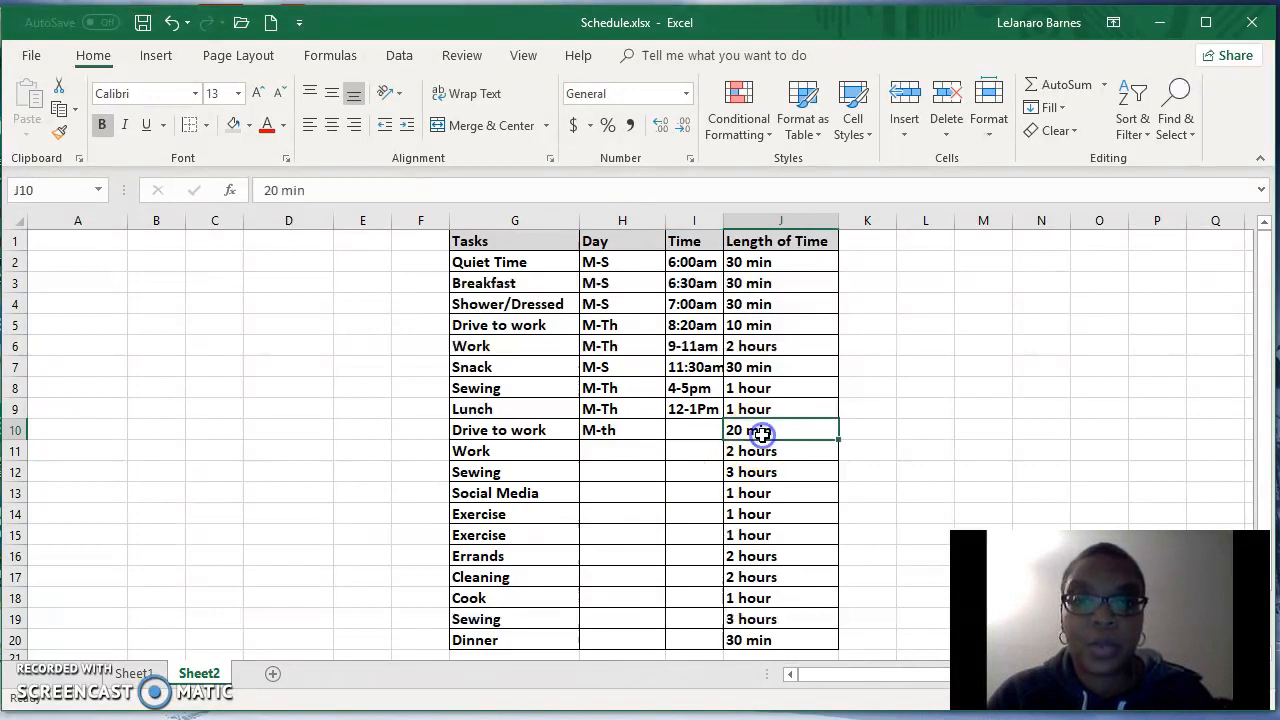
left_click(686, 432)
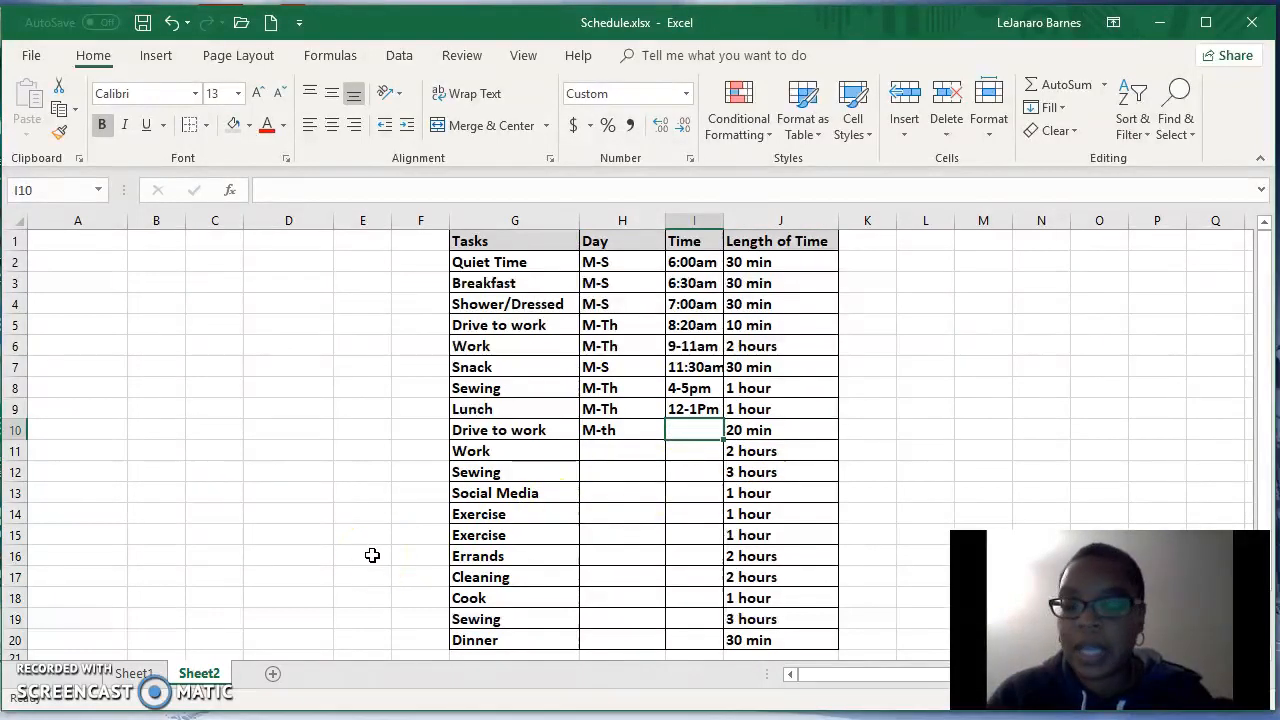
type("1")
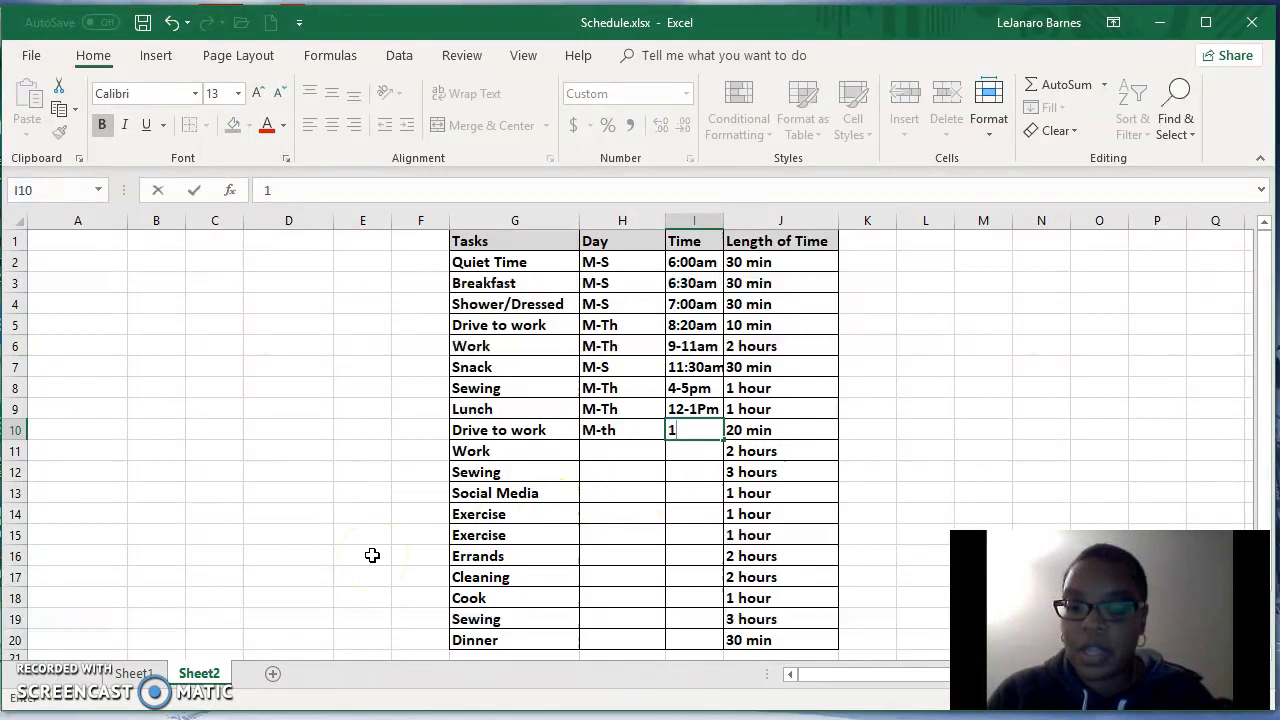
type(":30")
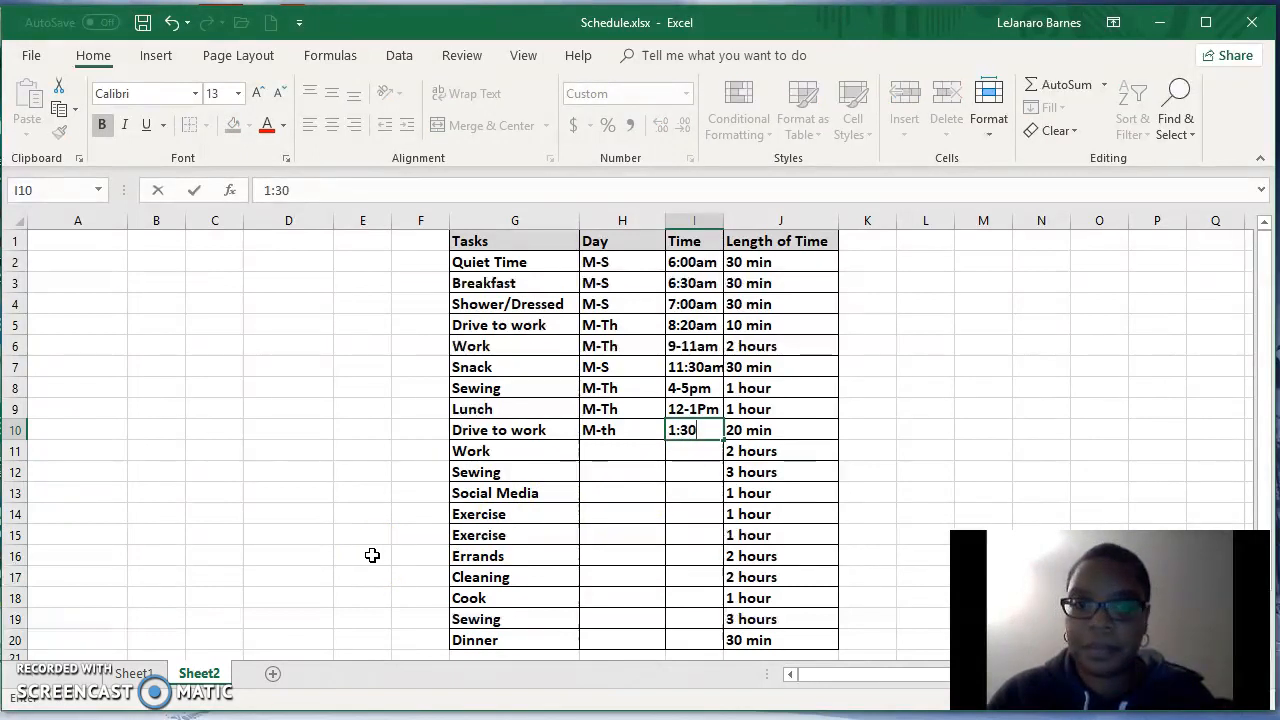
key("Return")
- Fill in the second Work row with day M-Th and time 2-3:30
left_click(589, 457)
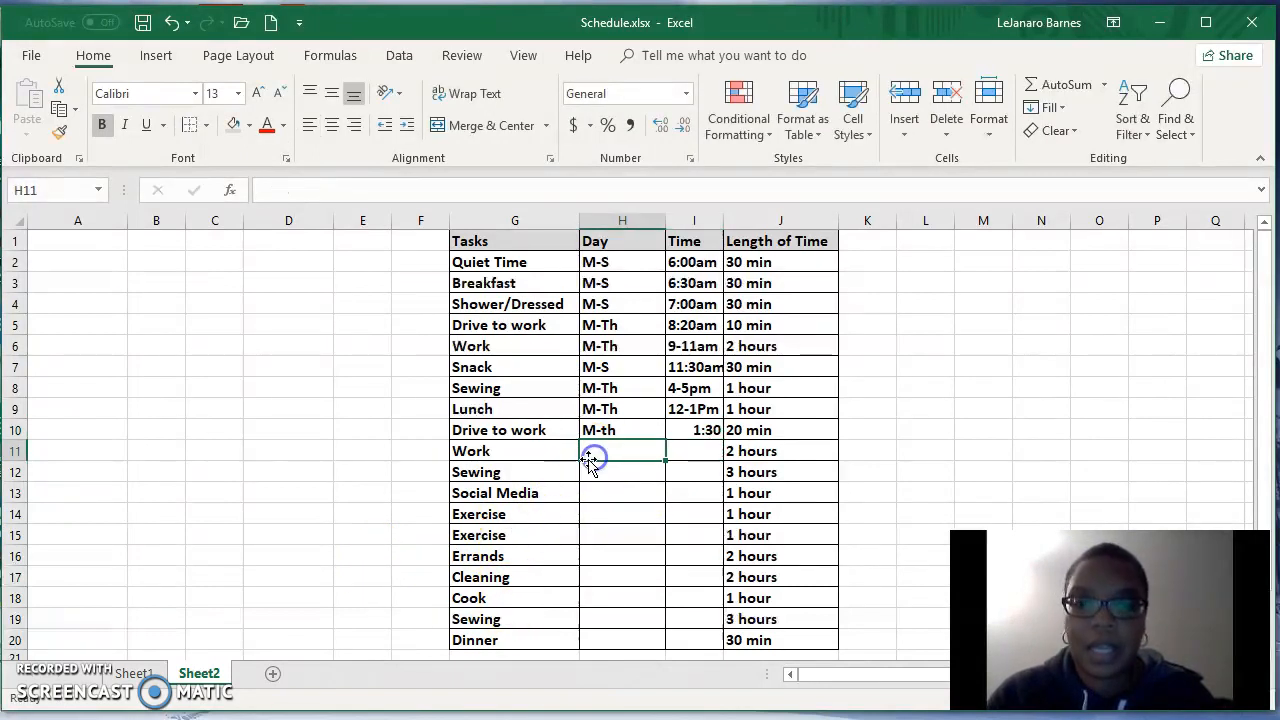
type("M-Th")
key("Tab")
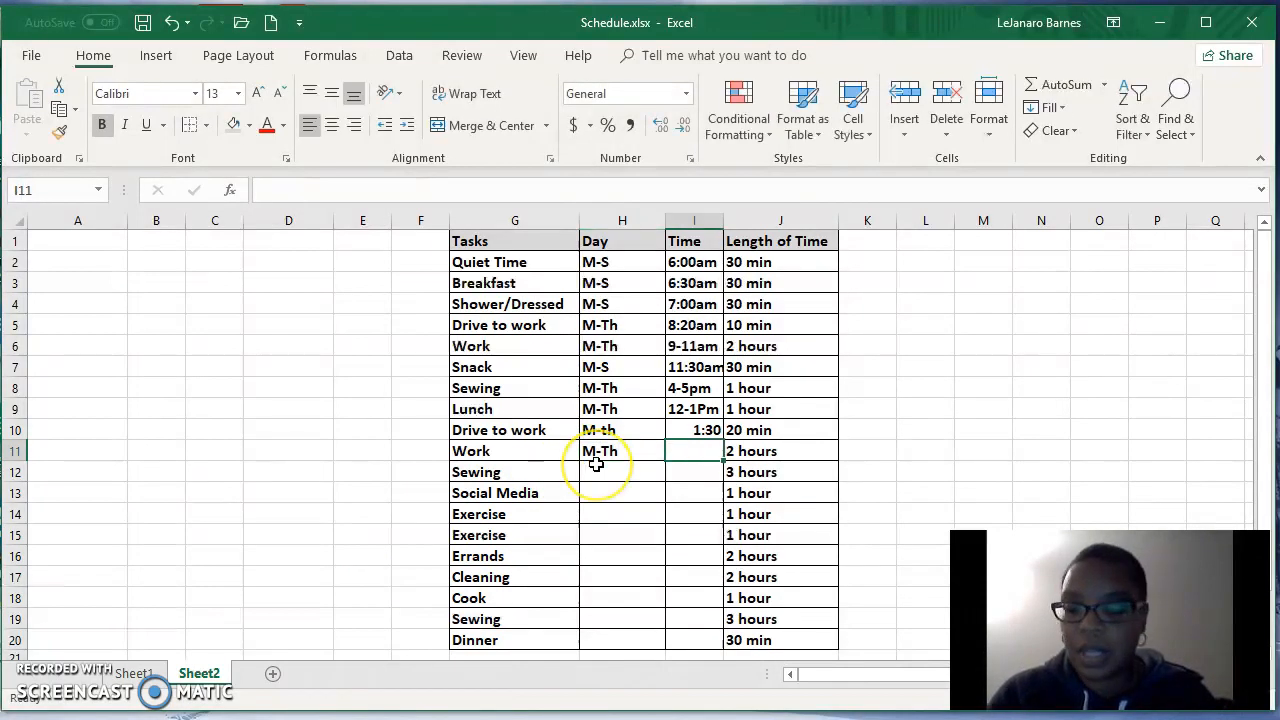
type("2-3:30")
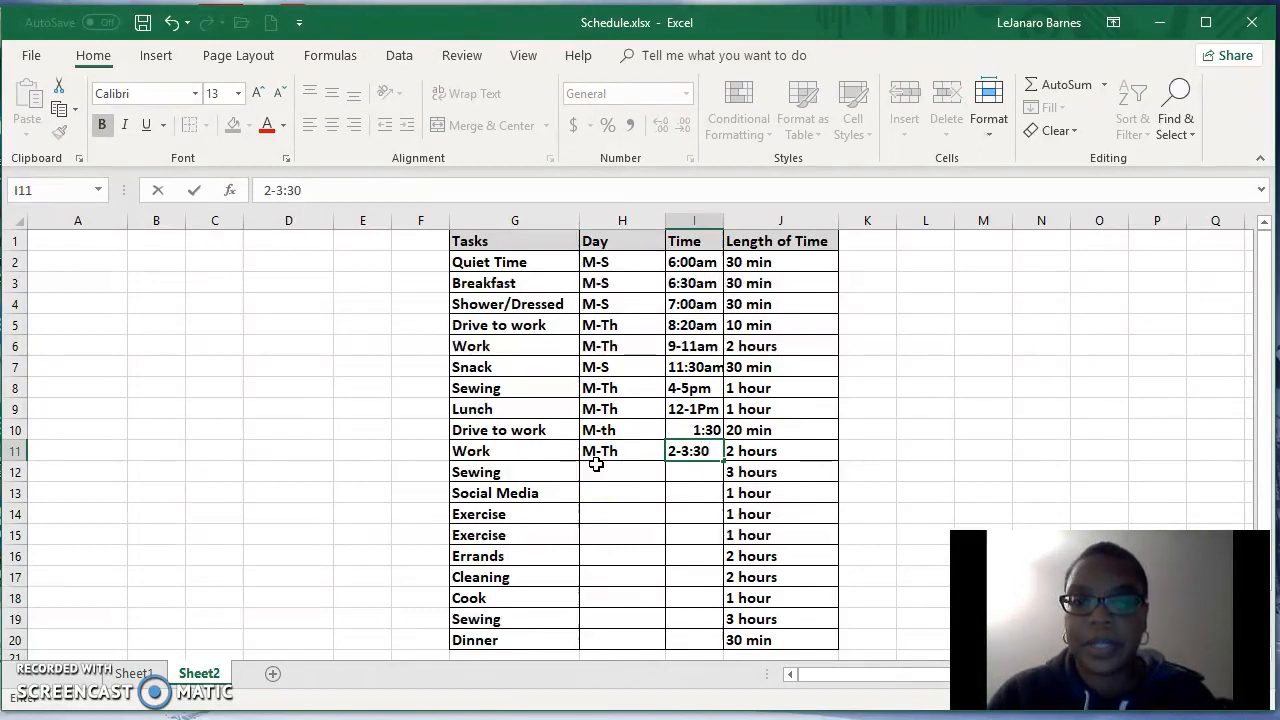
left_click(595, 465)
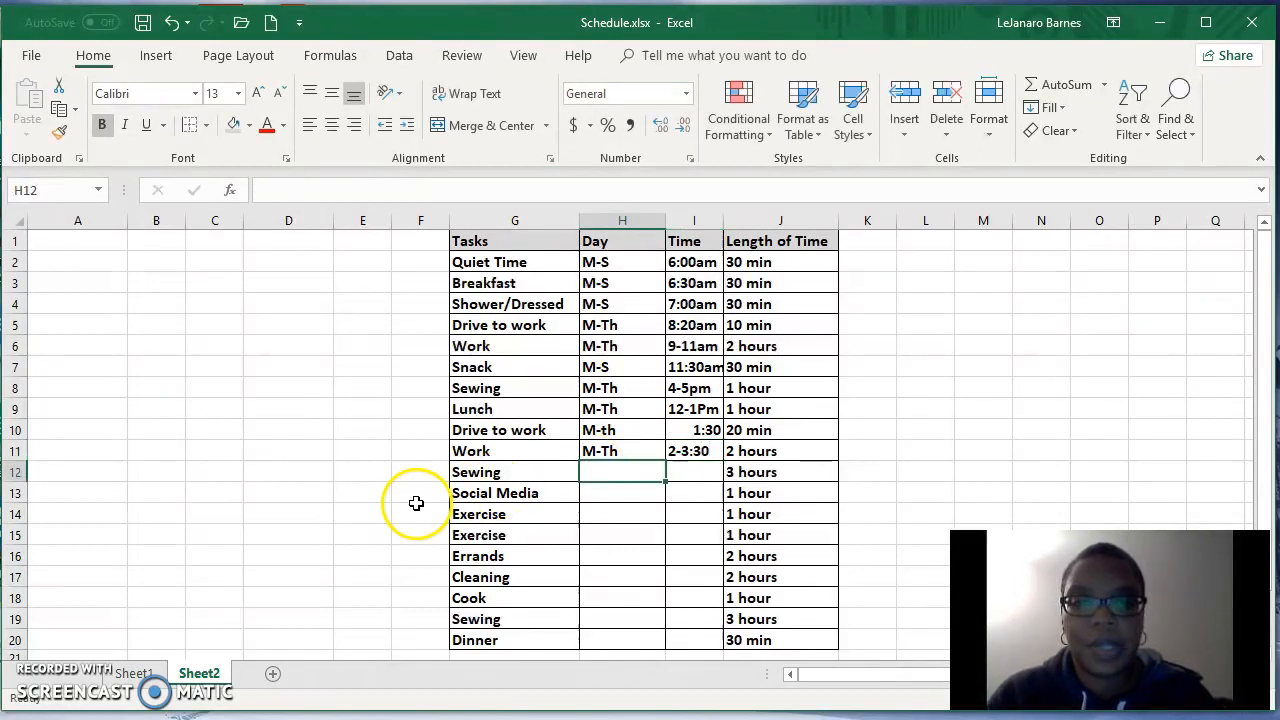
- Delete the 3-hour Sewing row directly below the second Work row
left_click(745, 453)
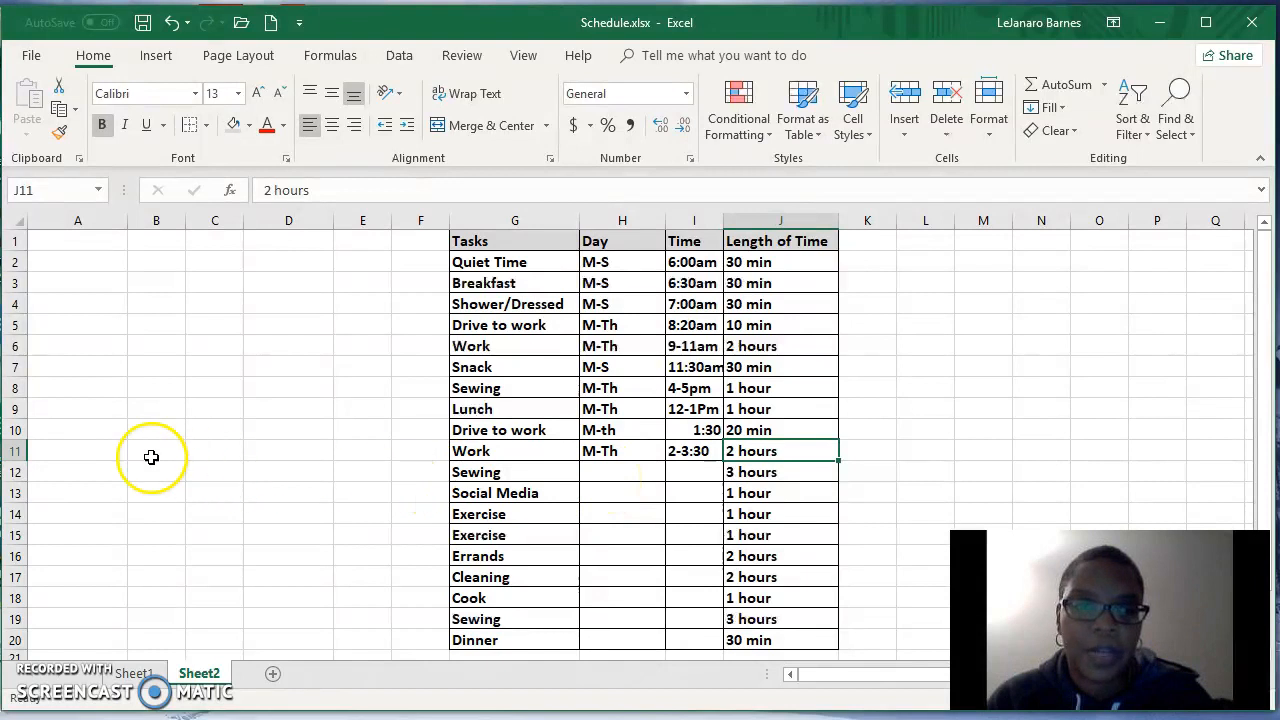
left_click(15, 471)
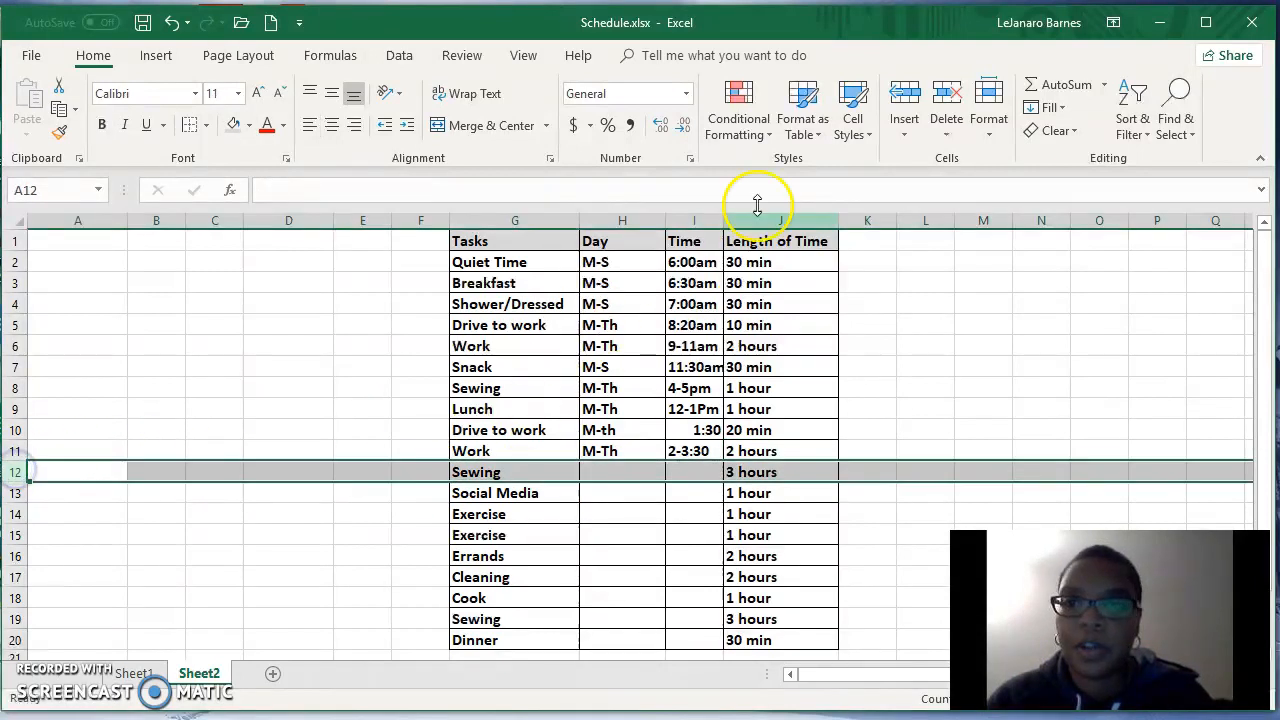
left_click(940, 92)
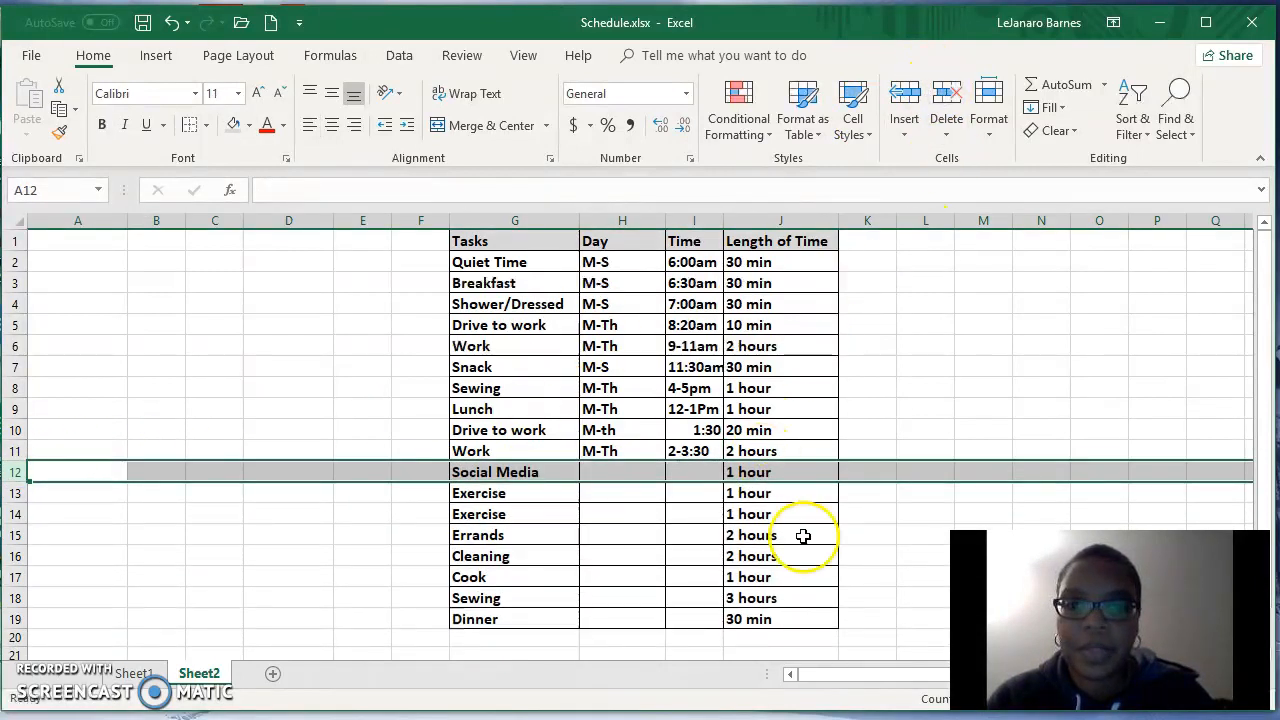
- Fill in the Social Media row with day M-Th and time 5-6pm
left_click(601, 478)
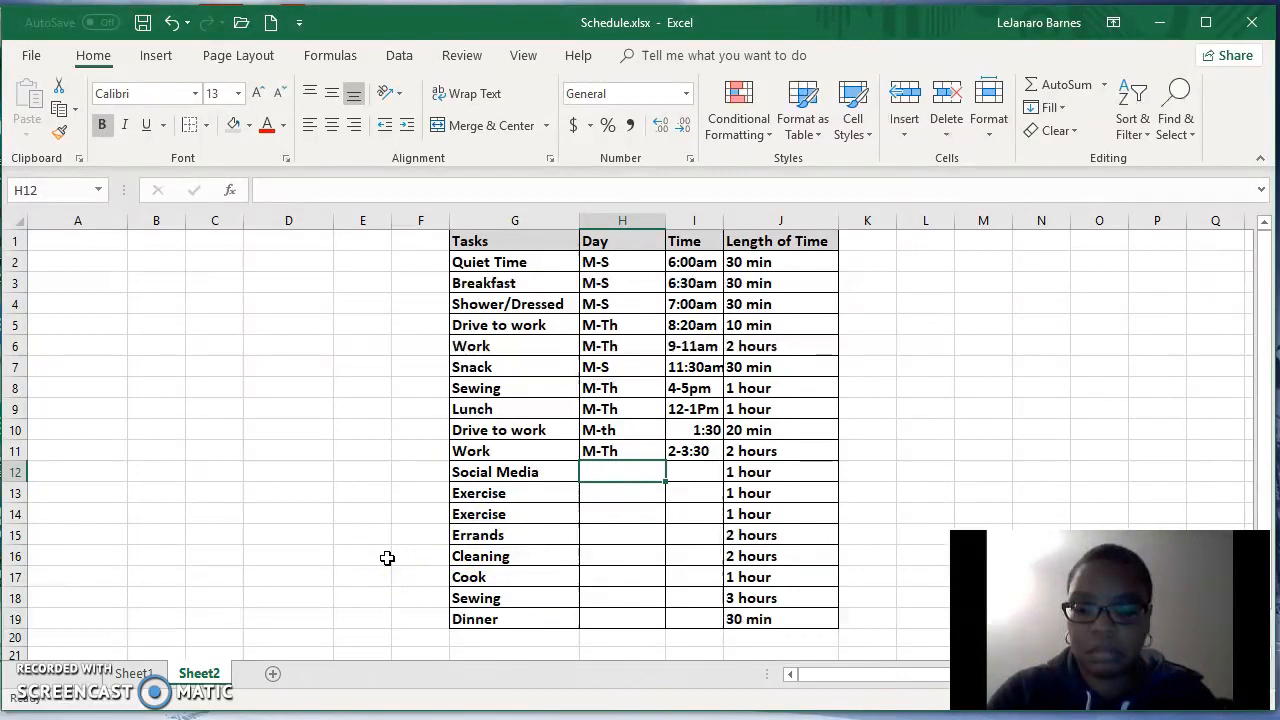
type("M-th")
key("BackSpace")
key("BackSpace")
type("Th")
key("Tab")
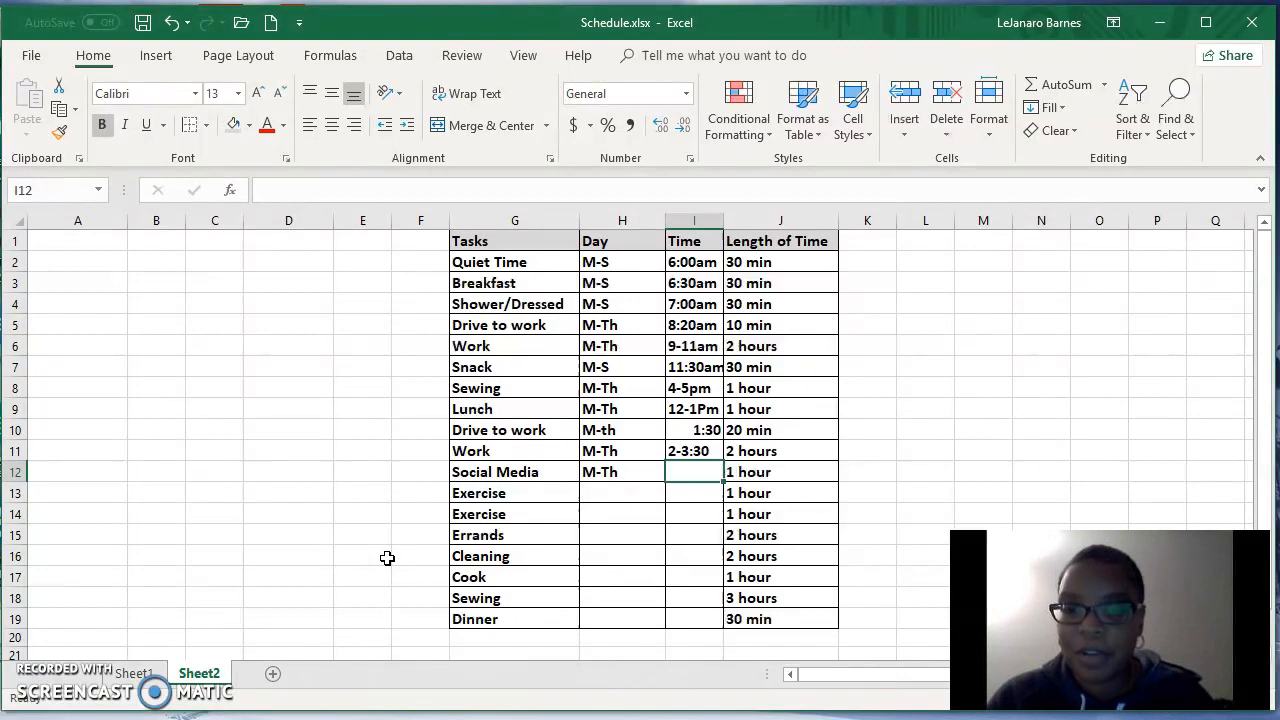
type("5")
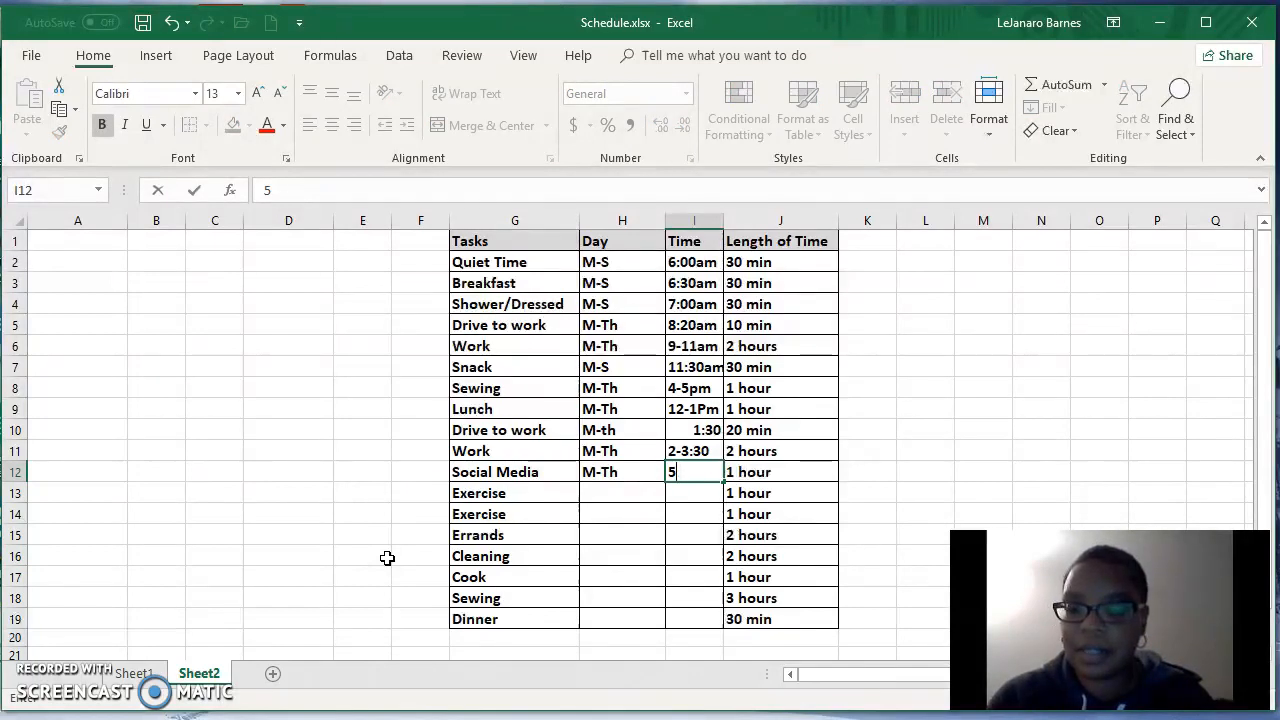
type("-6pm")
key("Return")
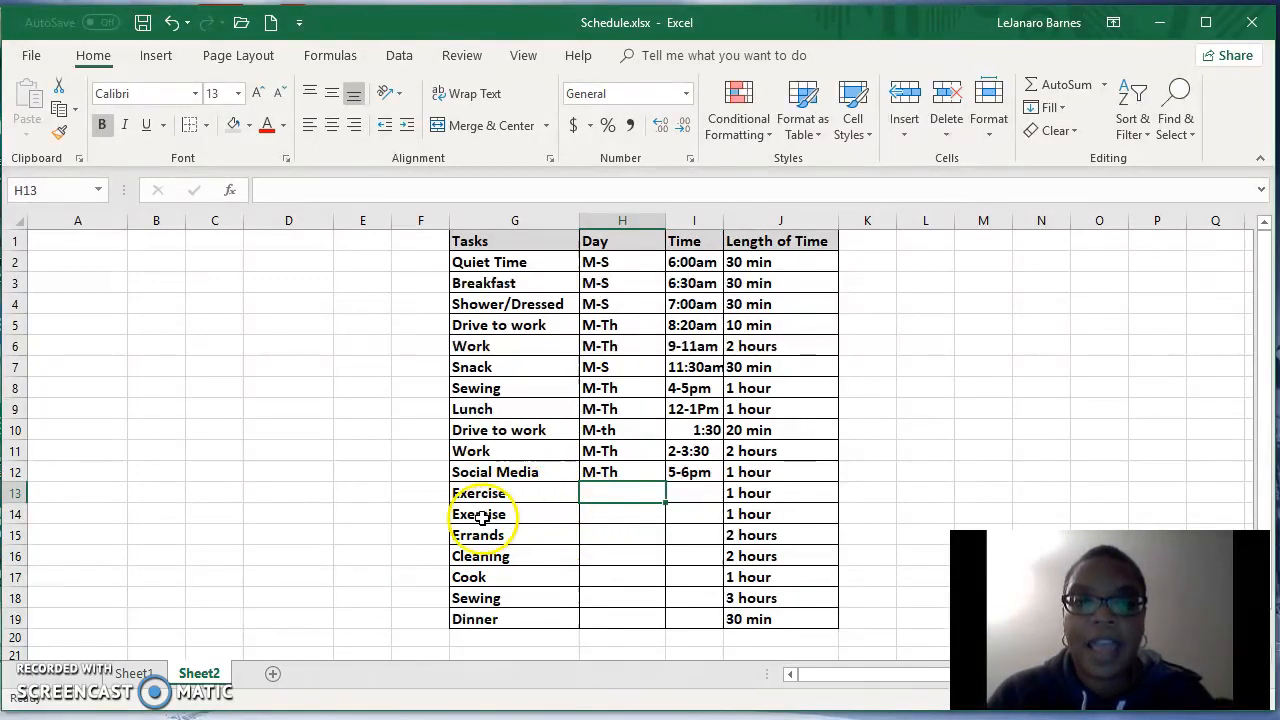
- Delete the second Exercise row and fill in the remaining Exercise row with day MW and time 7:00pm
left_click(18, 514)
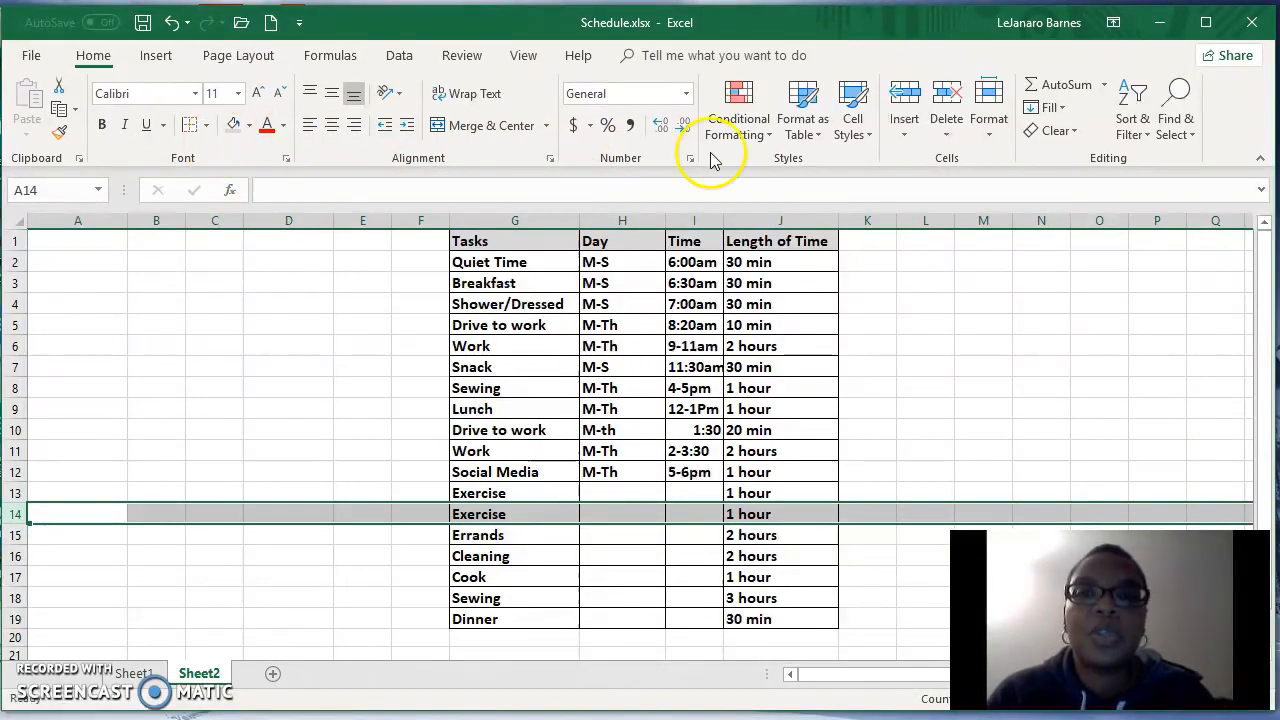
left_click(944, 110)
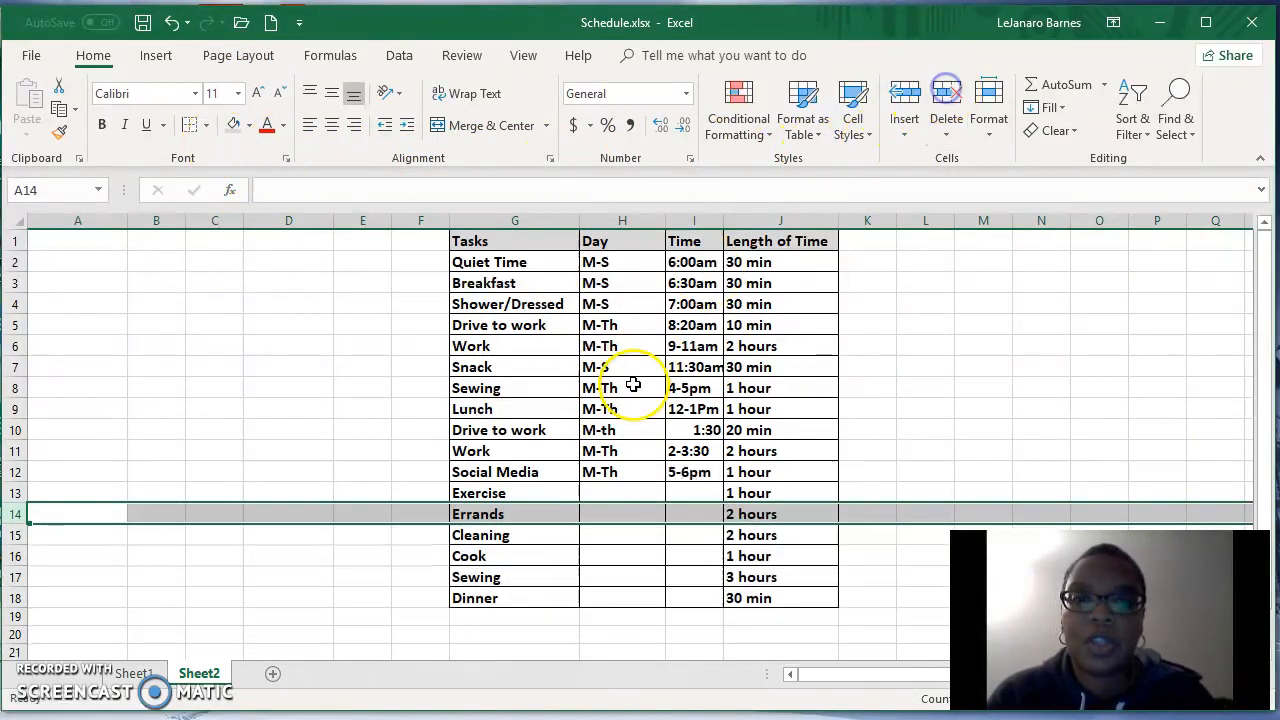
left_click(607, 490)
type("M=")
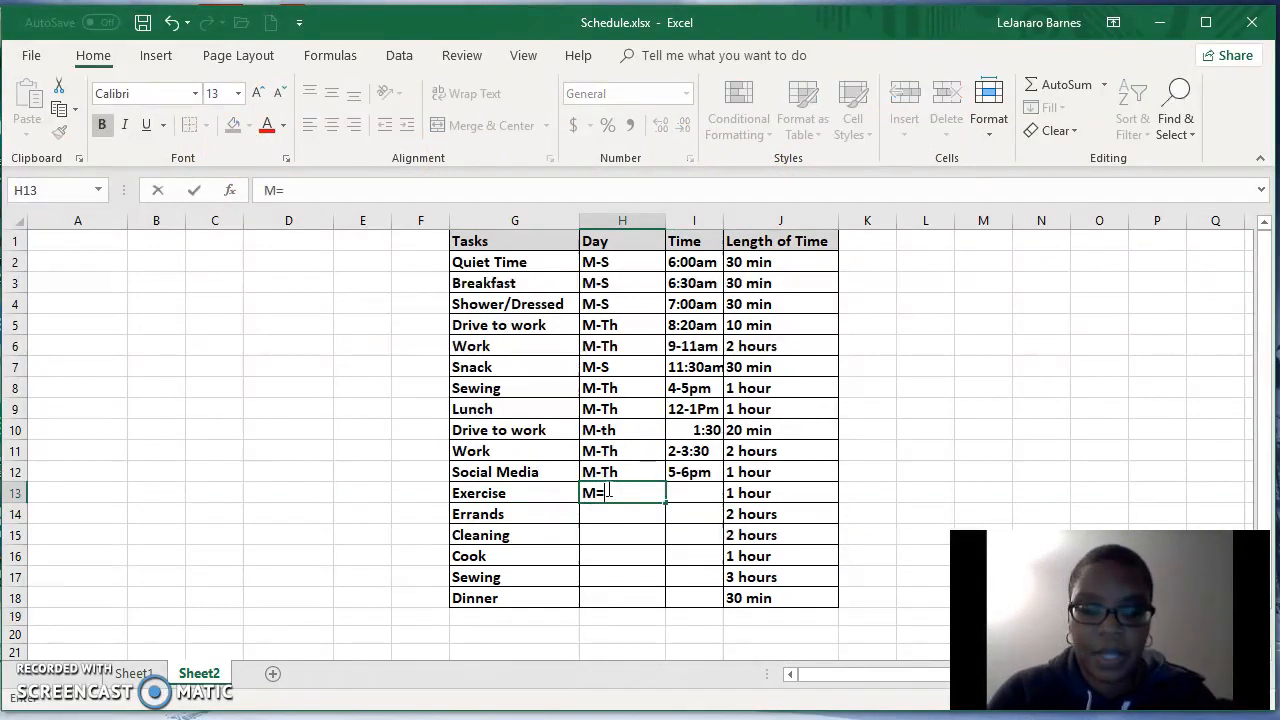
type("W")
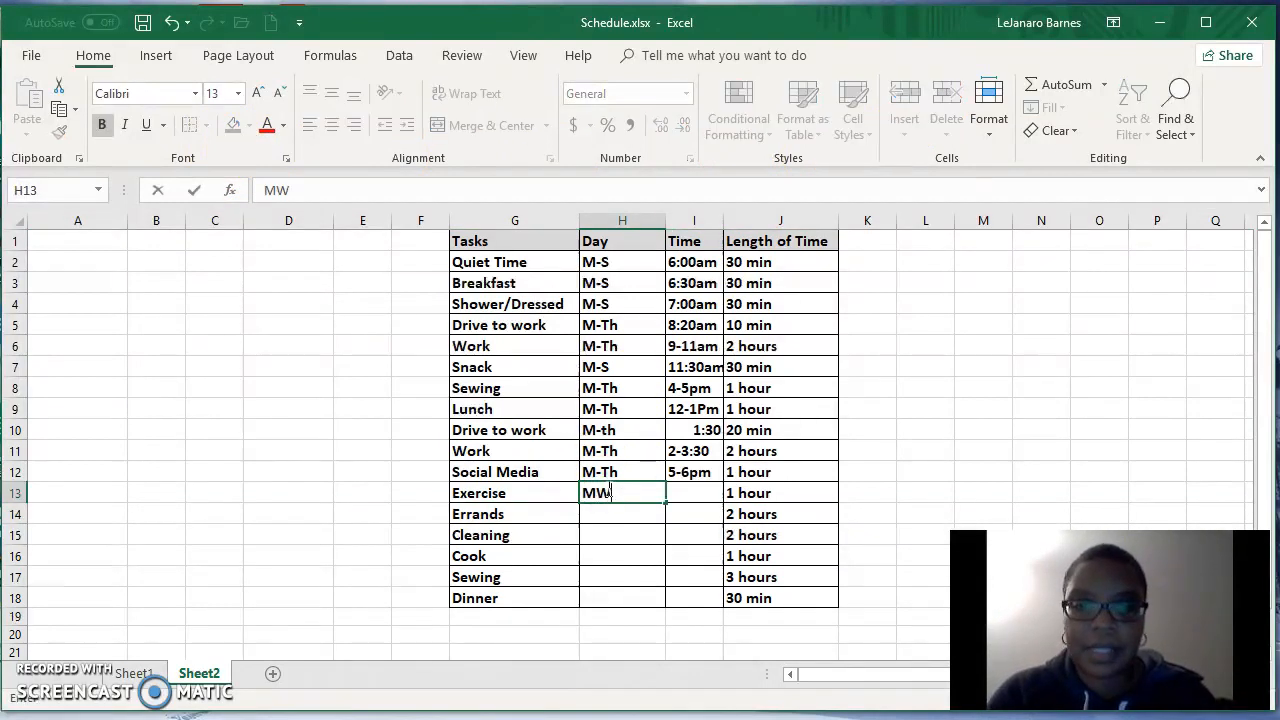
key("Tab")
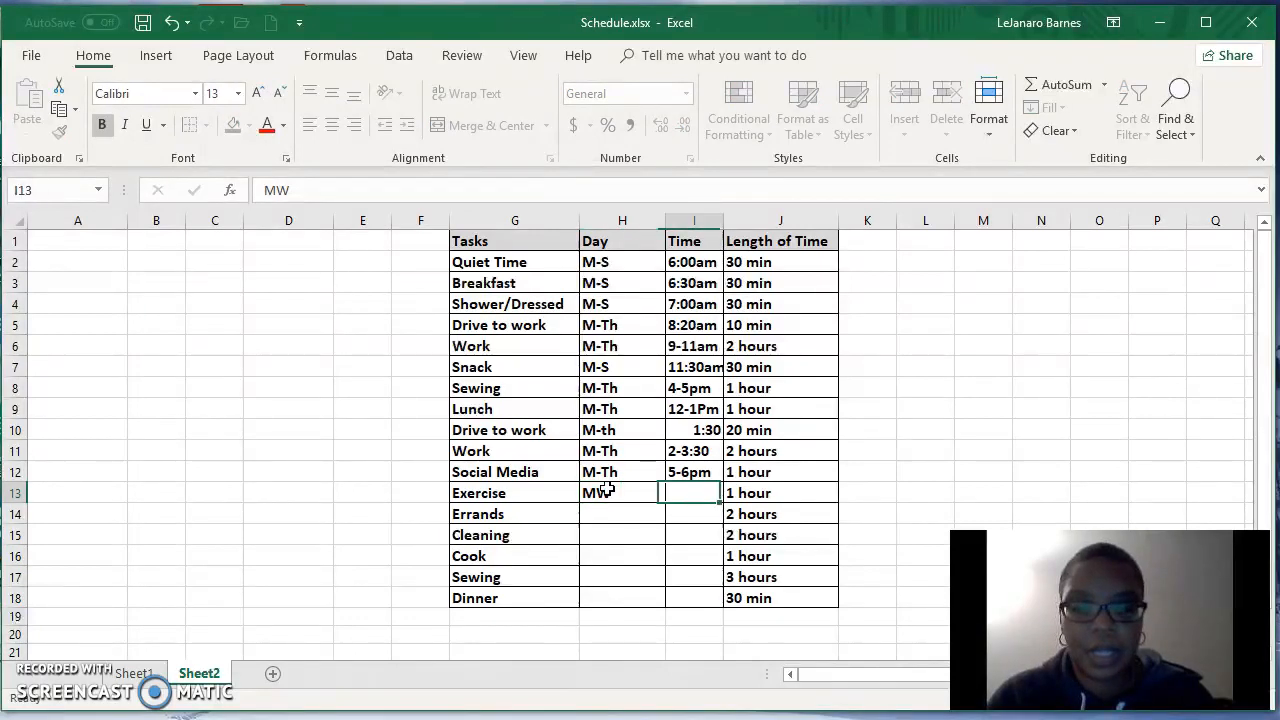
type("7:00pm")
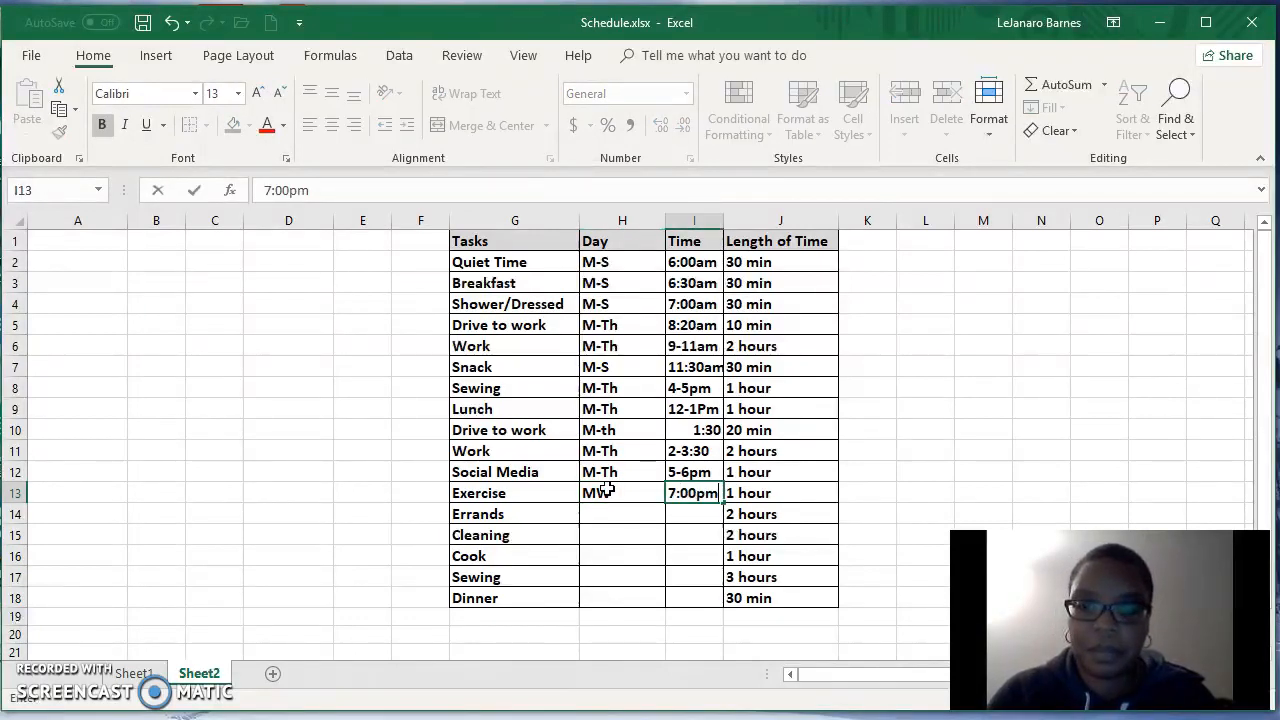
key("Return")
- Fill in the Errands row with day F and time 9-11am
left_click(601, 518)
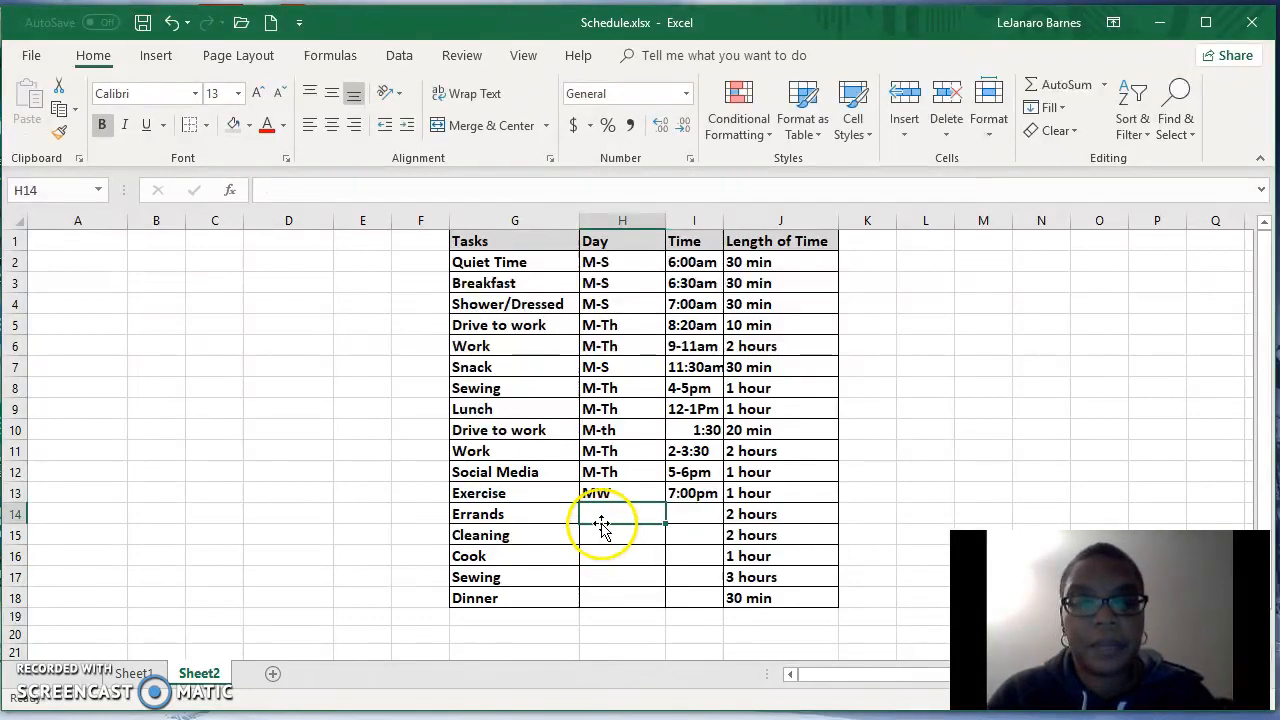
left_click(606, 510)
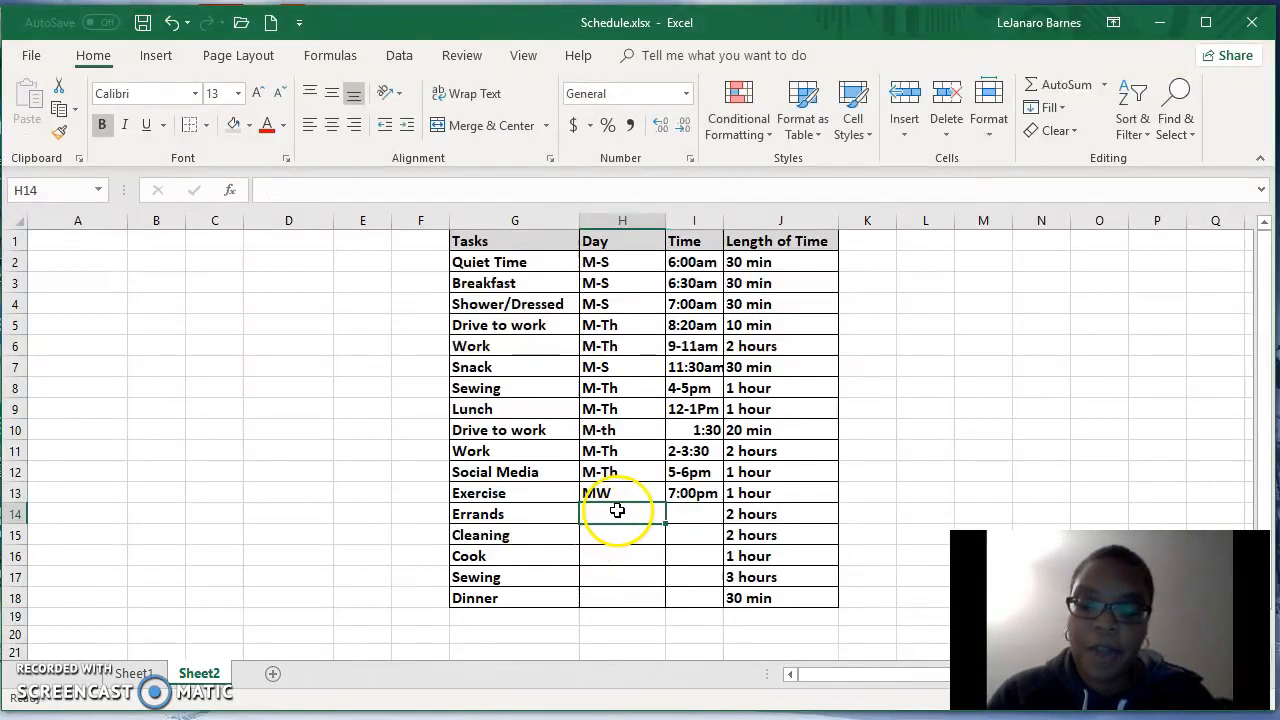
type("F")
key("Tab")
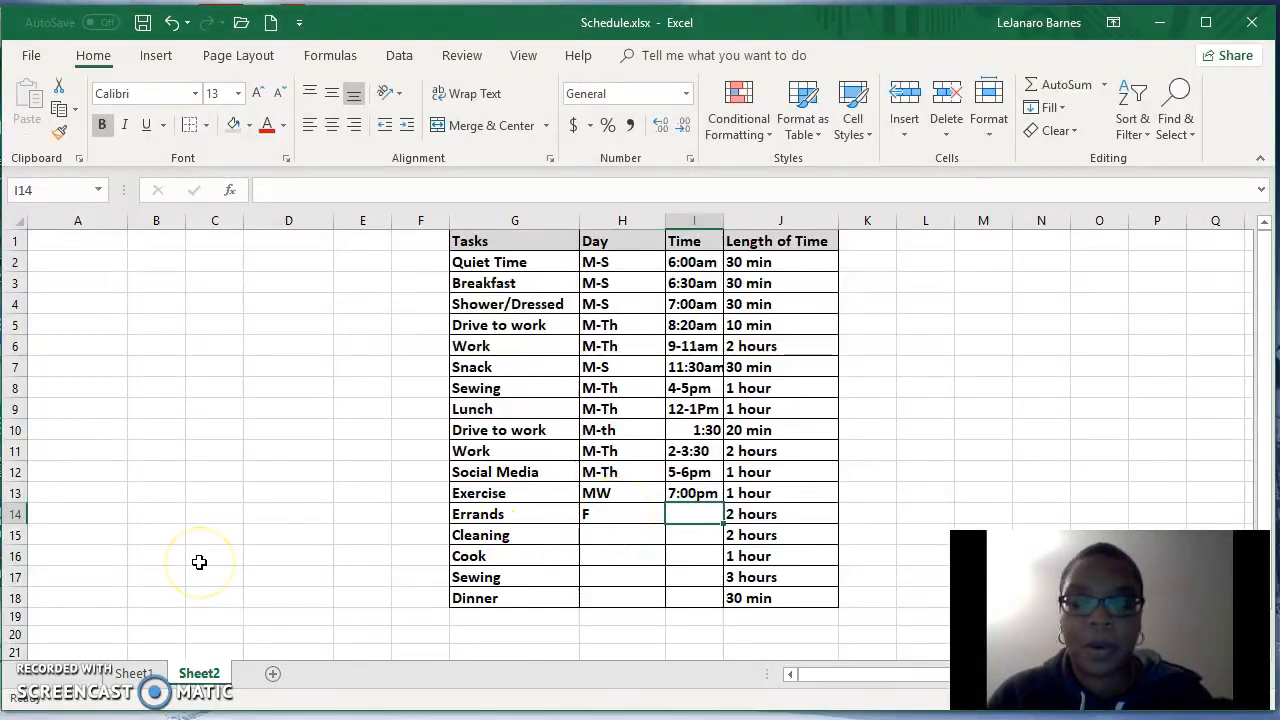
type("9")
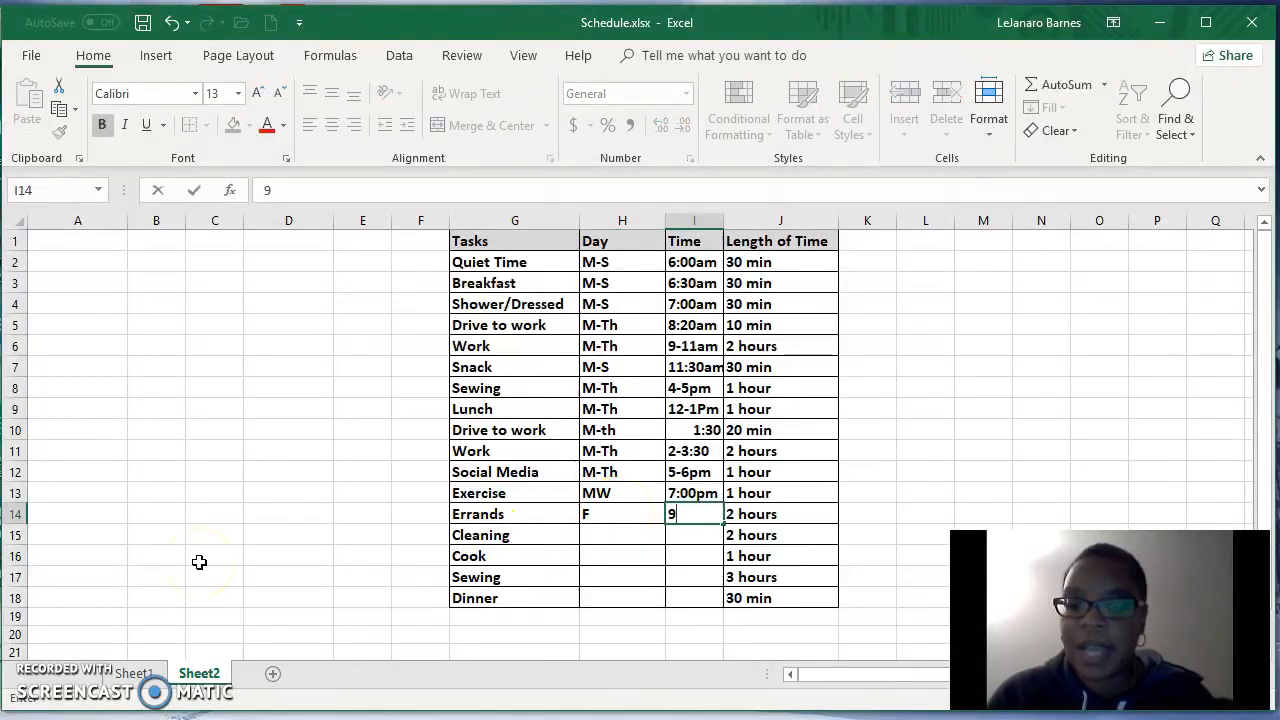
type("-11am")
key("Return")
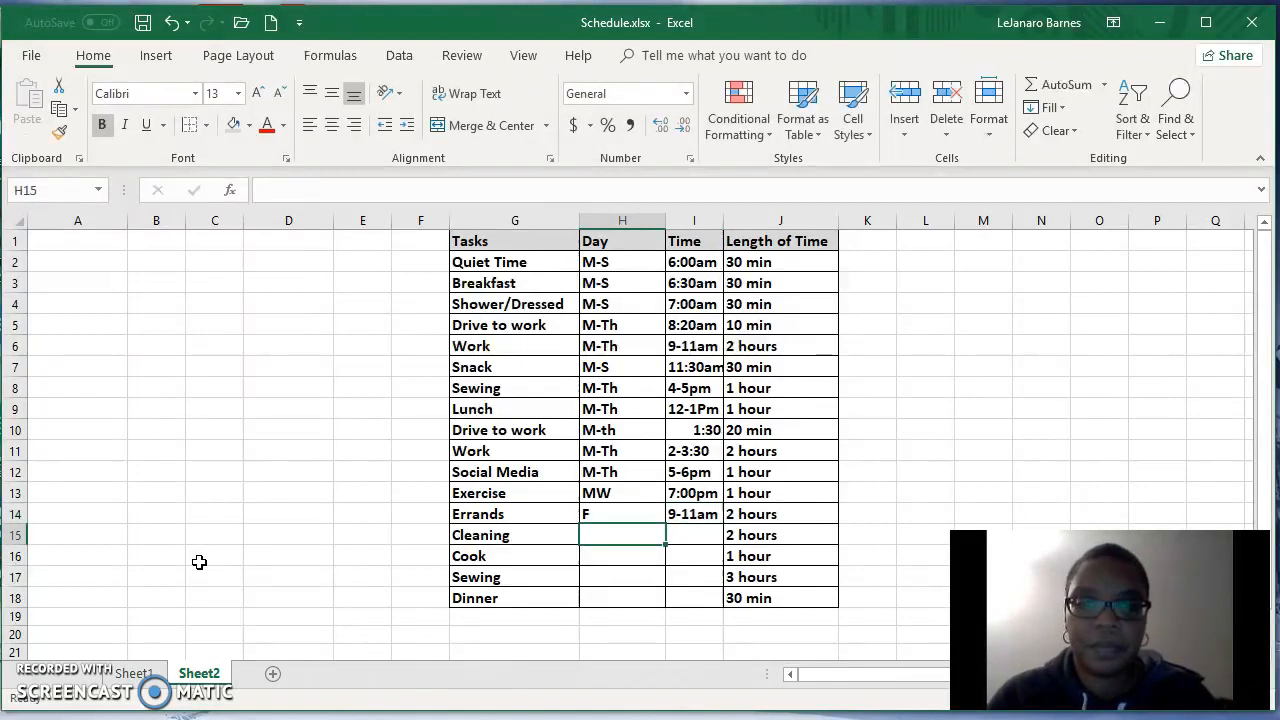
- Fill in the Cleaning row with day S and time 9-11am
type("S")
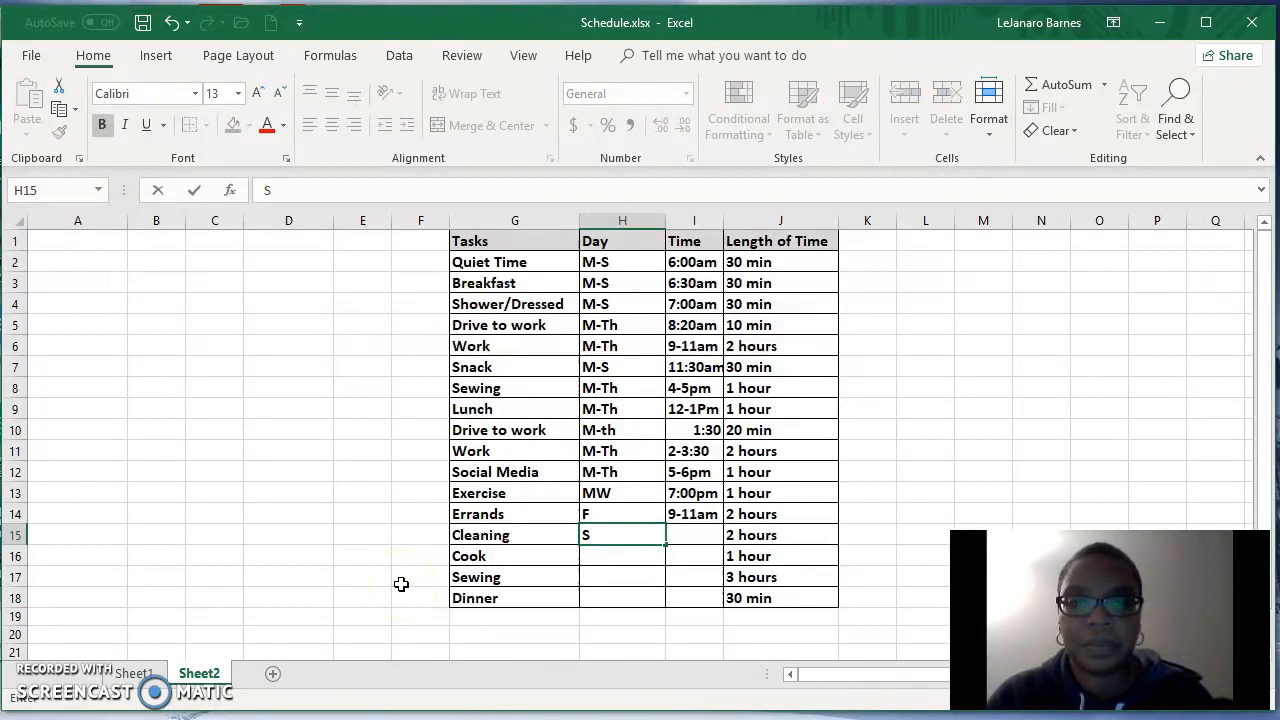
key("Tab")
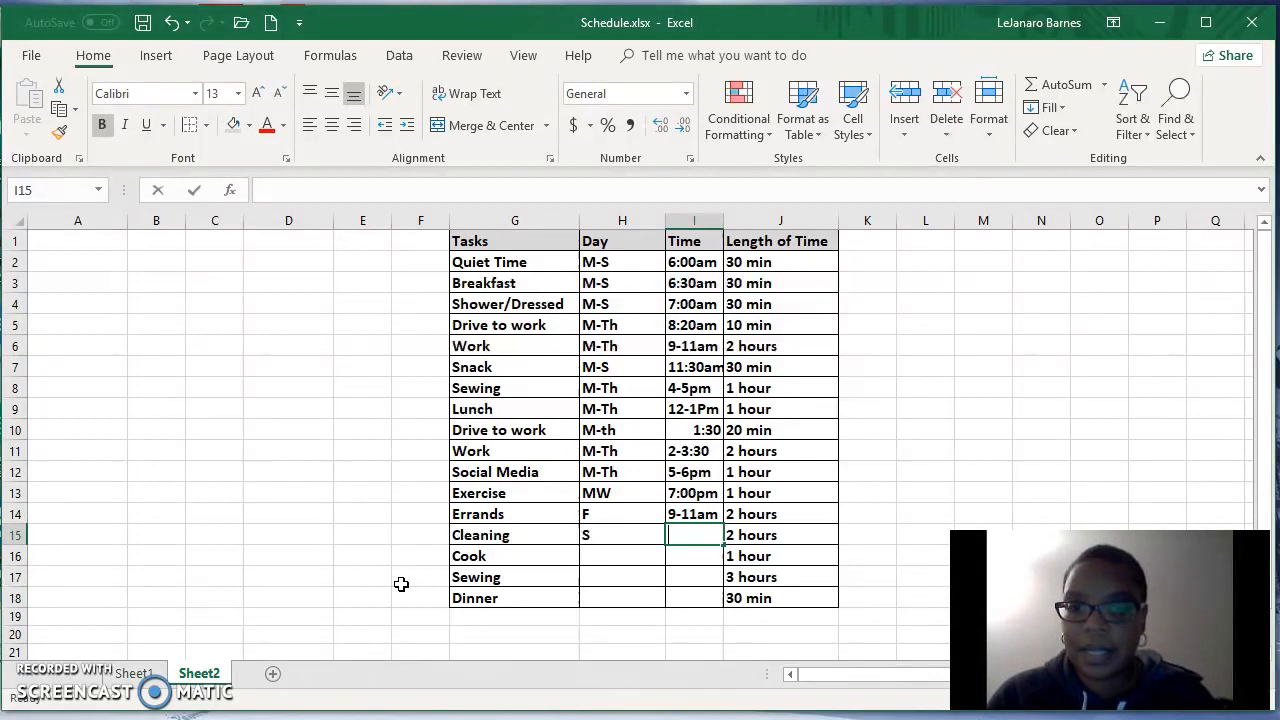
type("9-11am")
key("Return")
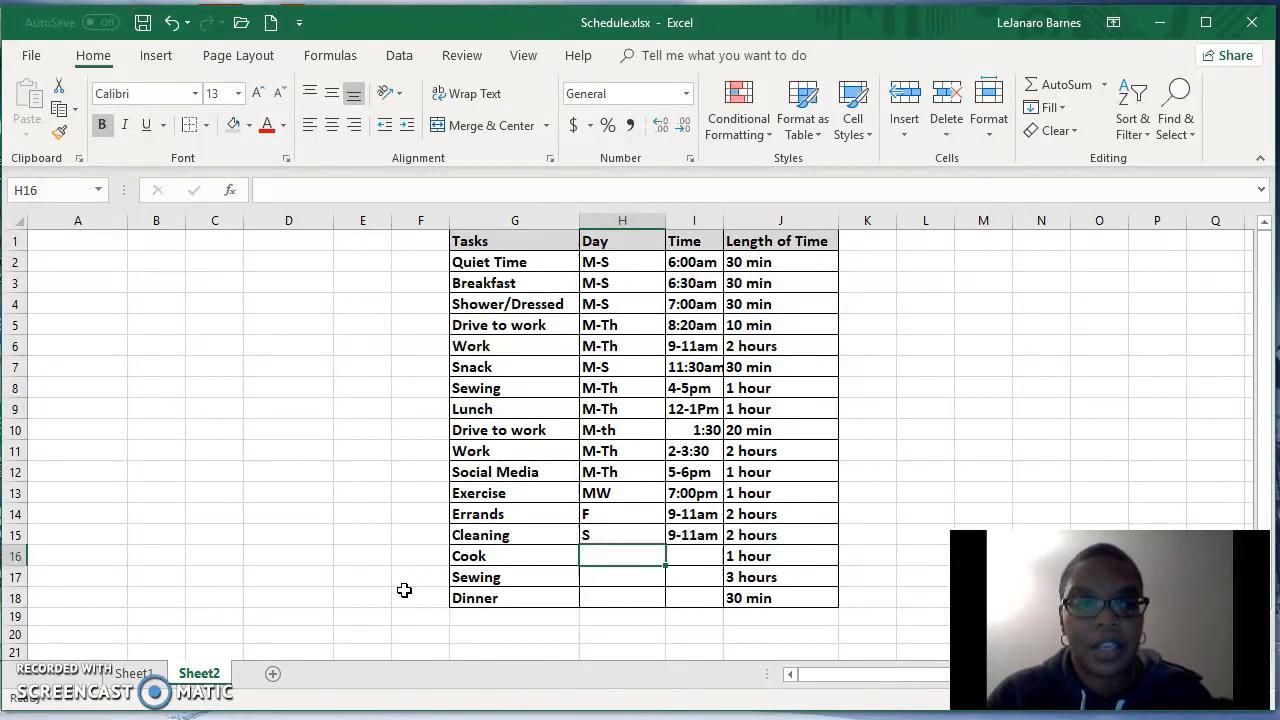
- Fill in the Cook row with day M-S and time 7:30pm
type("M-S")
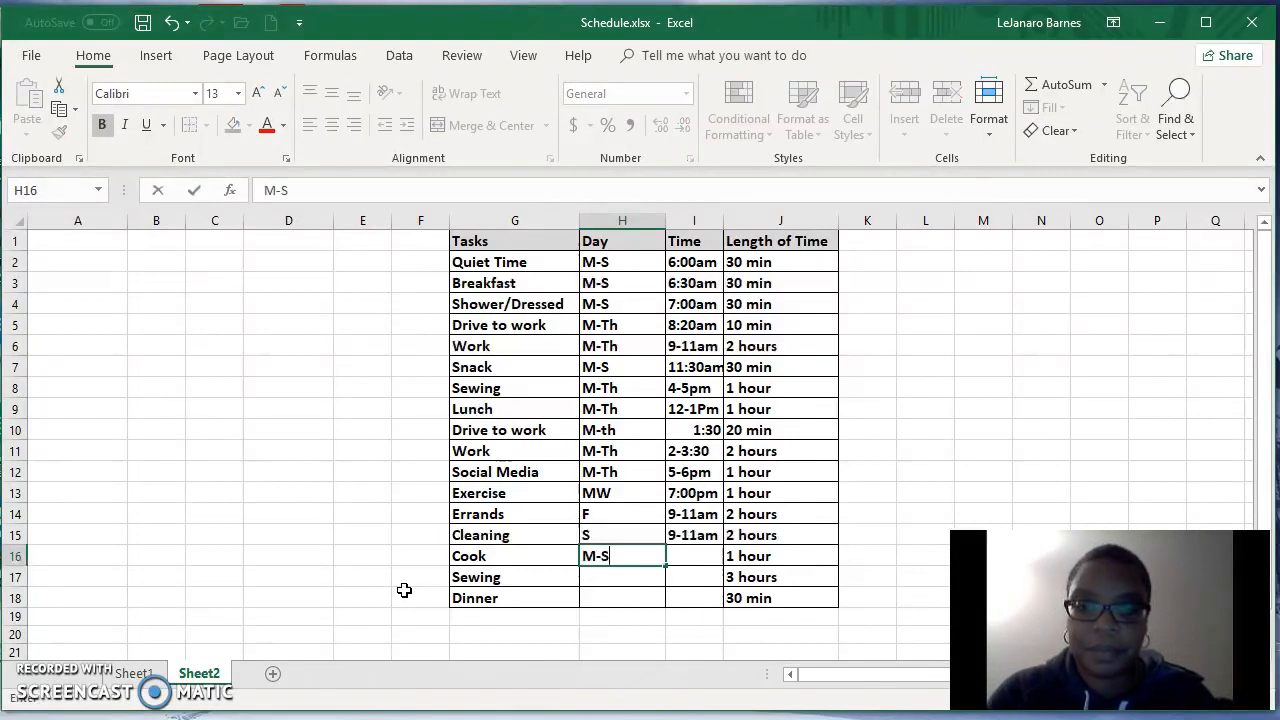
key("Tab")
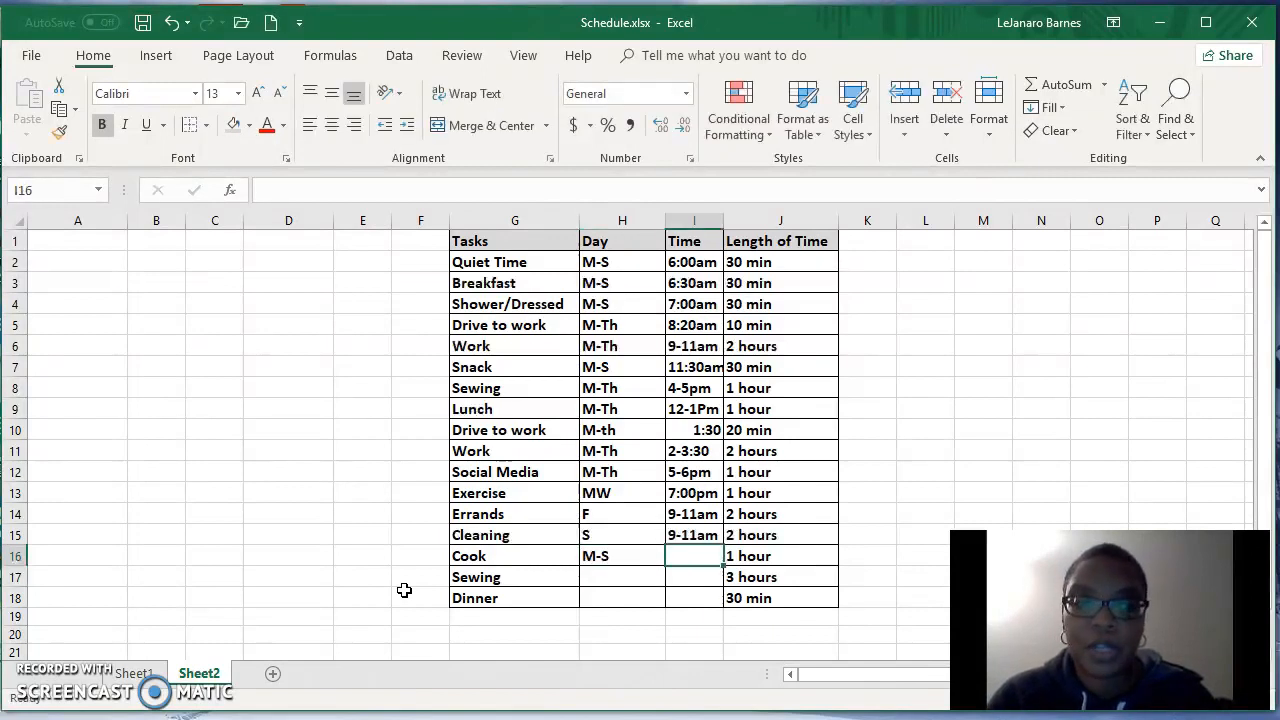
left_click(376, 579)
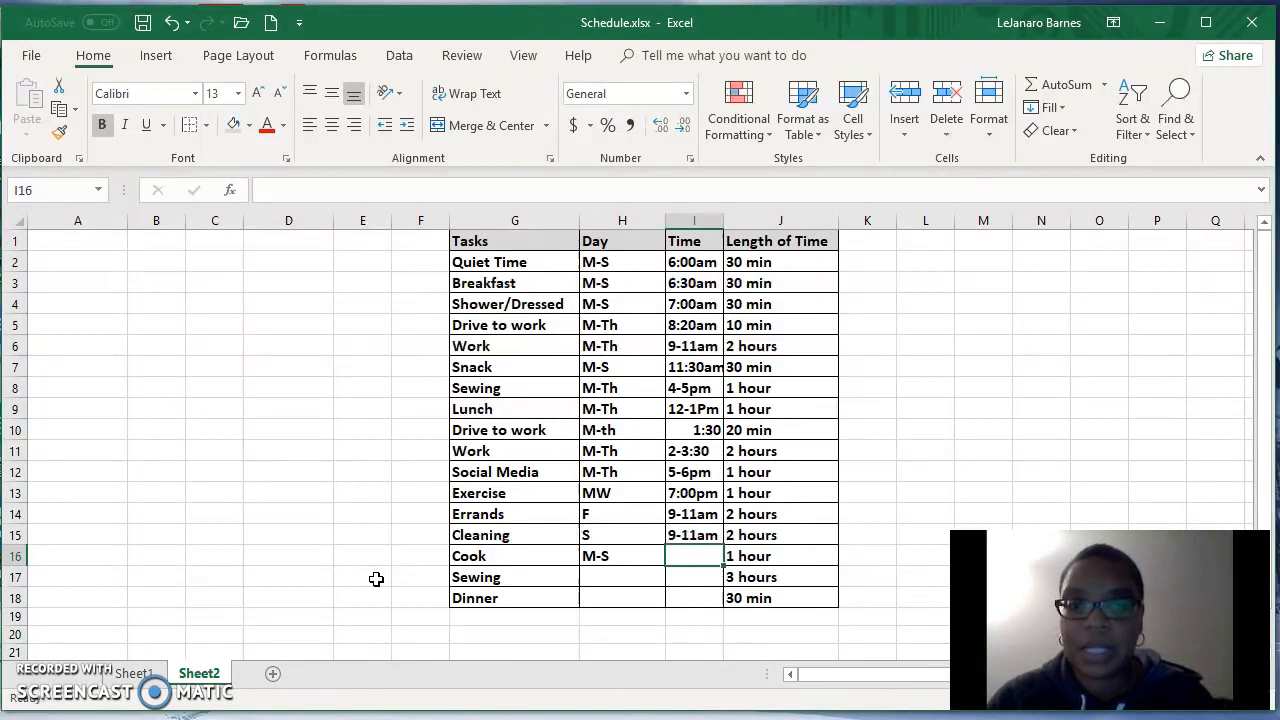
left_click(367, 562)
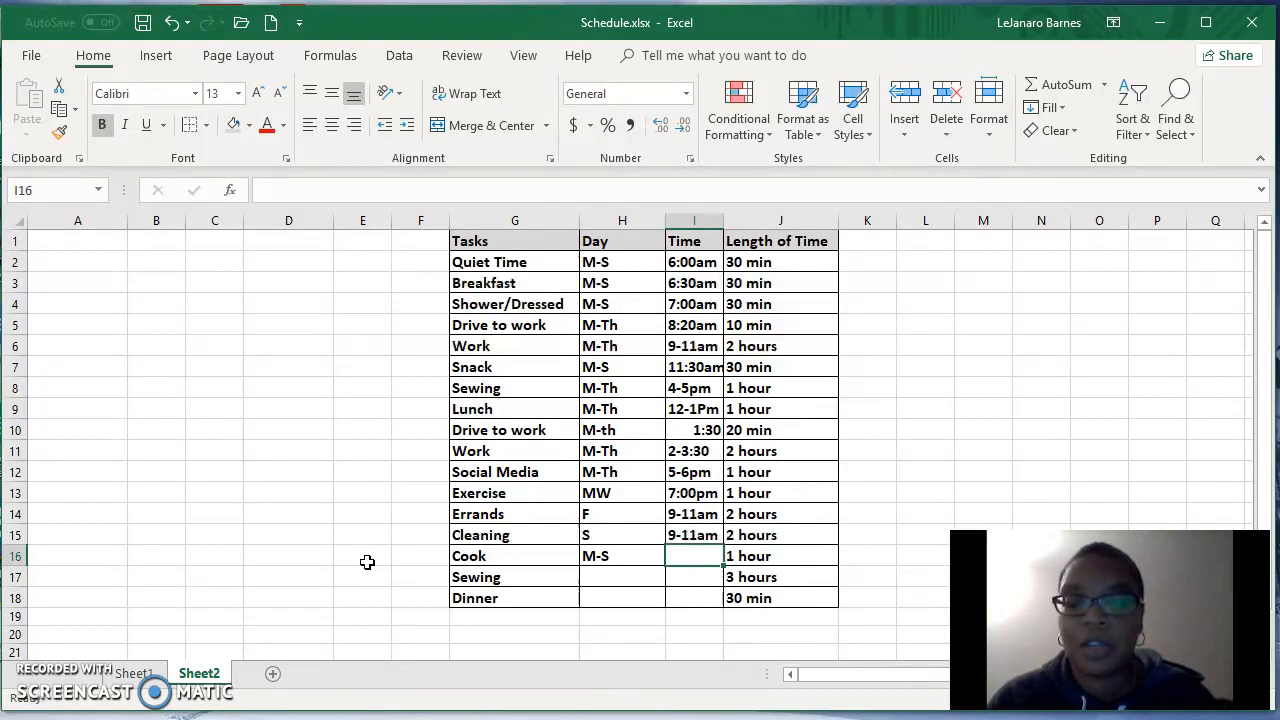
left_click(335, 568)
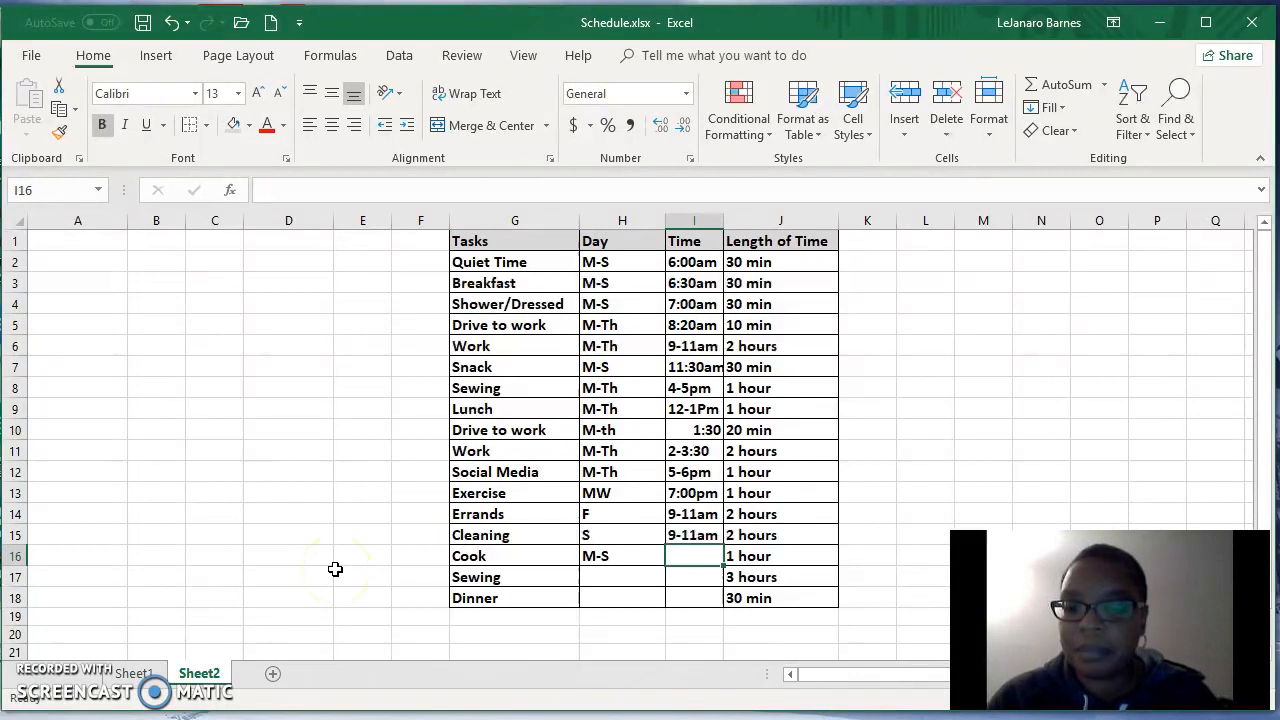
type("7:30")
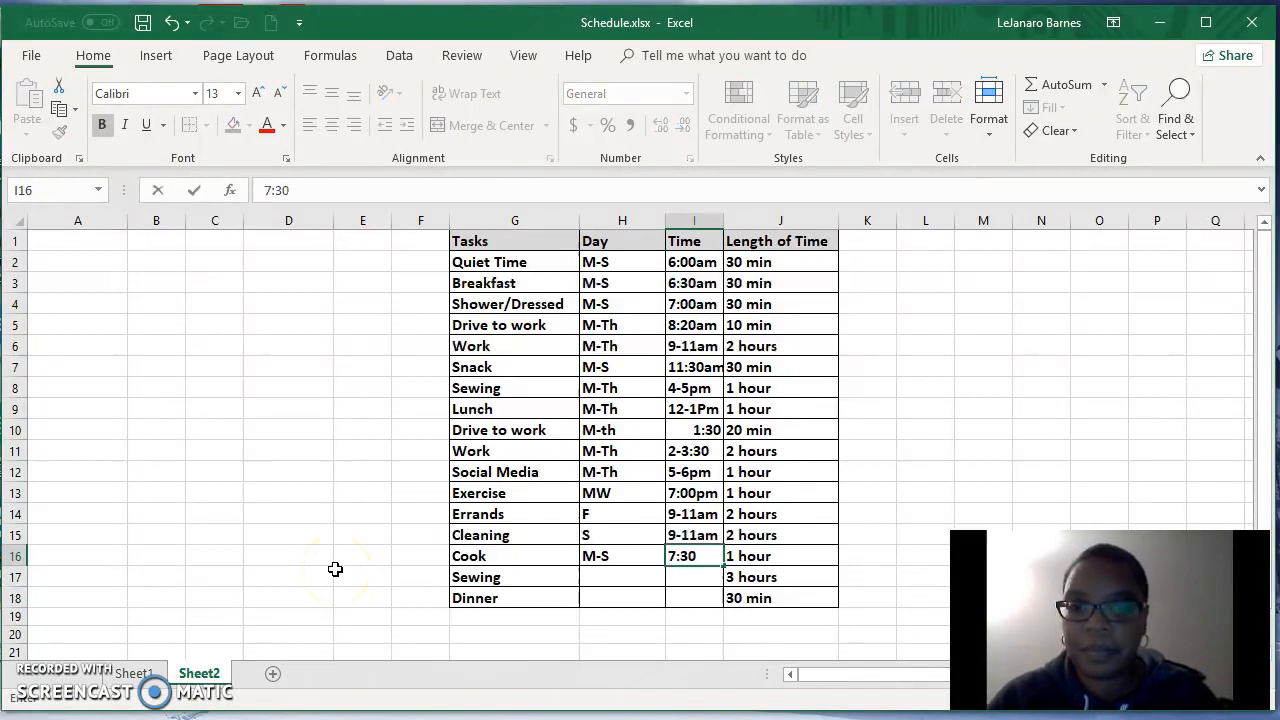
type("pm")
key("Return")
- Enter F-Sat as the day in the last Sewing row and change the Cleaning row's day to Sat
key("Left")
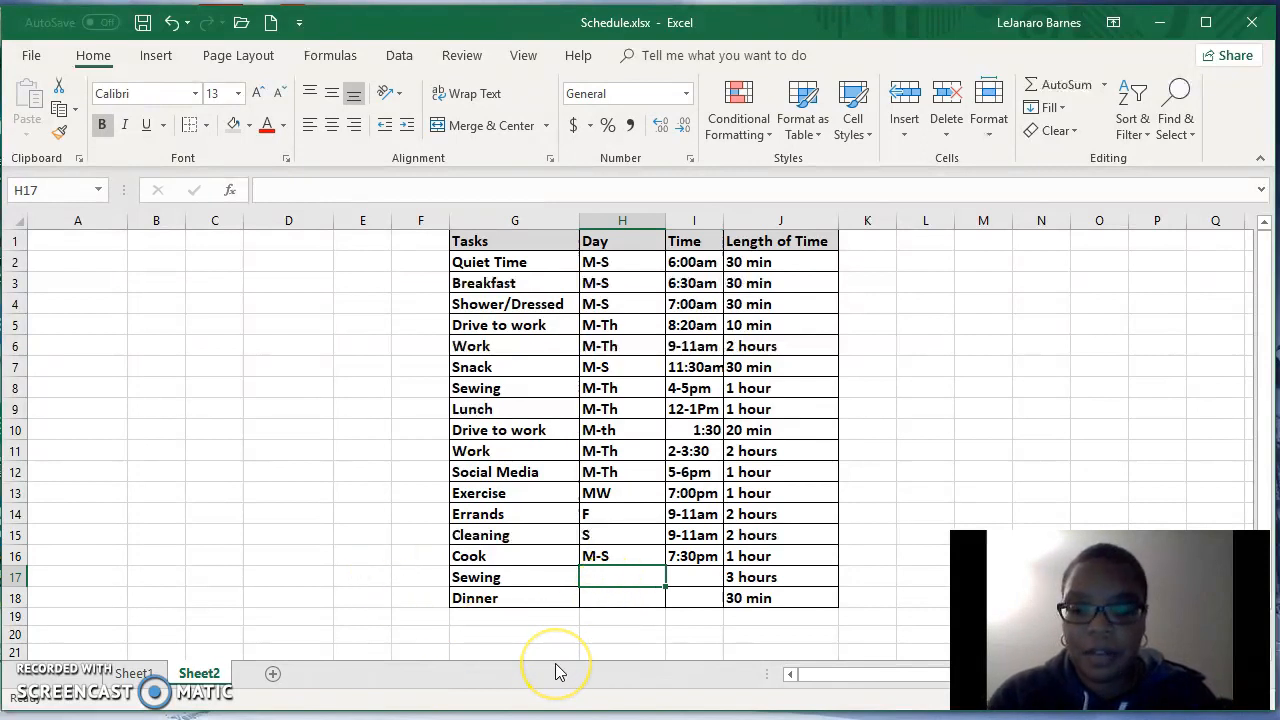
type("F-Sat")
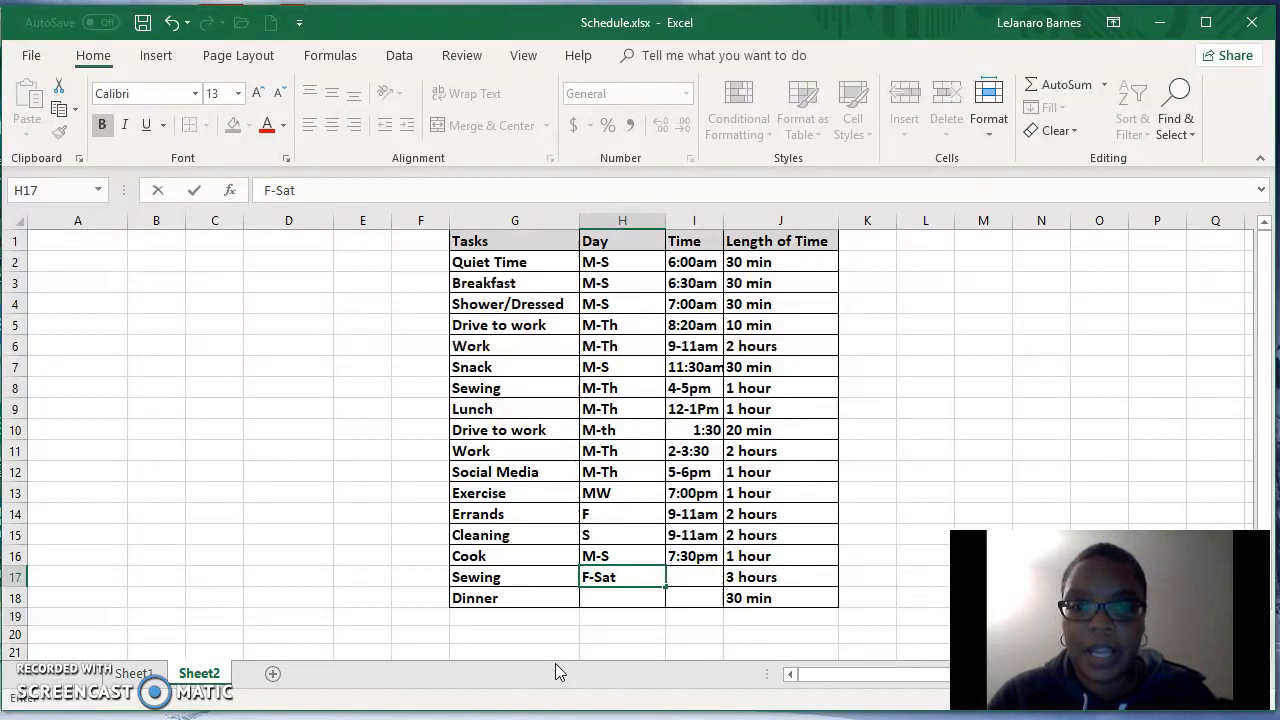
left_click(613, 533)
double_click(614, 534)
type("at")
- Enter 12-3pm as the time in the last Sewing row
left_click(690, 585)
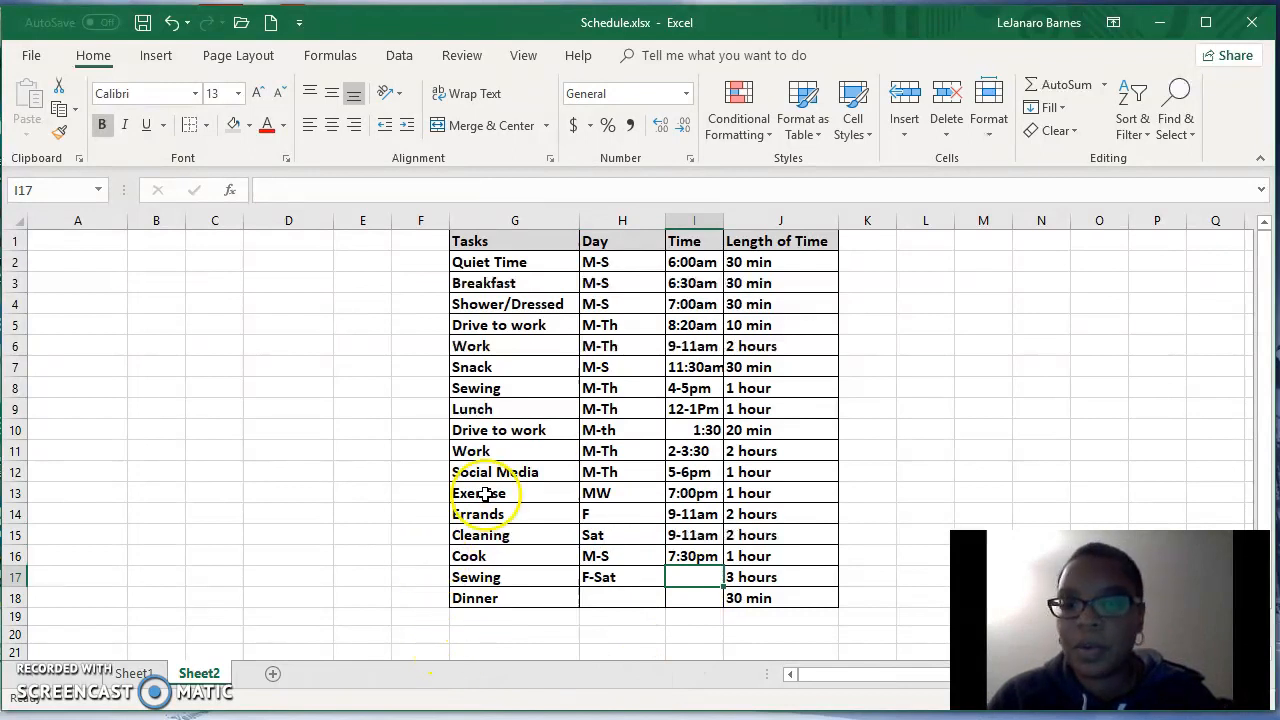
type("1")
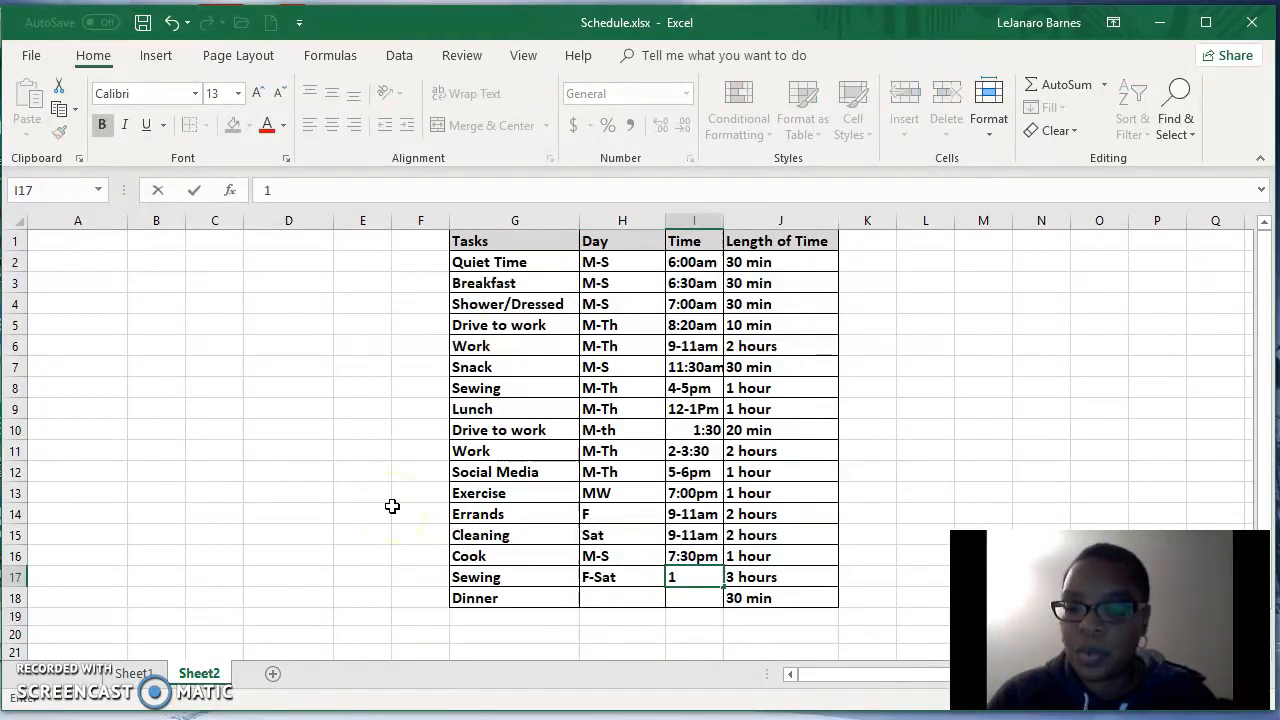
type("2-3pm")
key("Return")
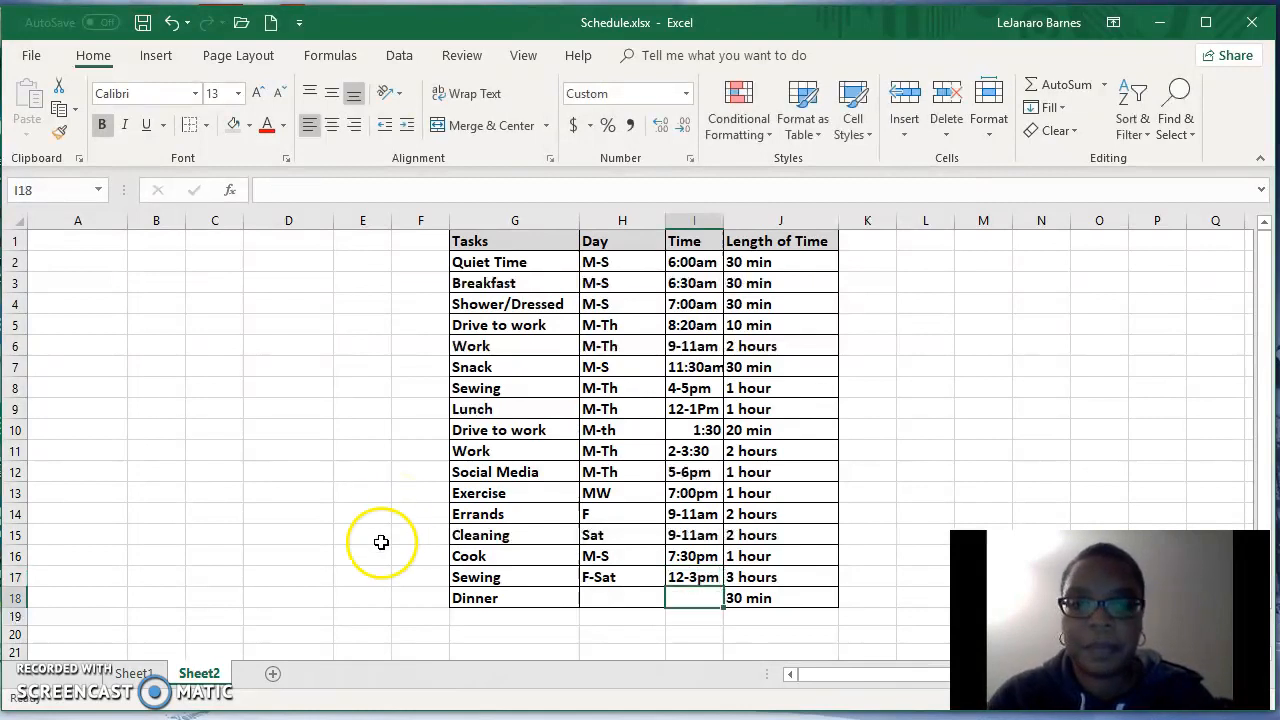
- Fill in the Dinner row with day M-S and time 8:00pm
left_click(598, 596)
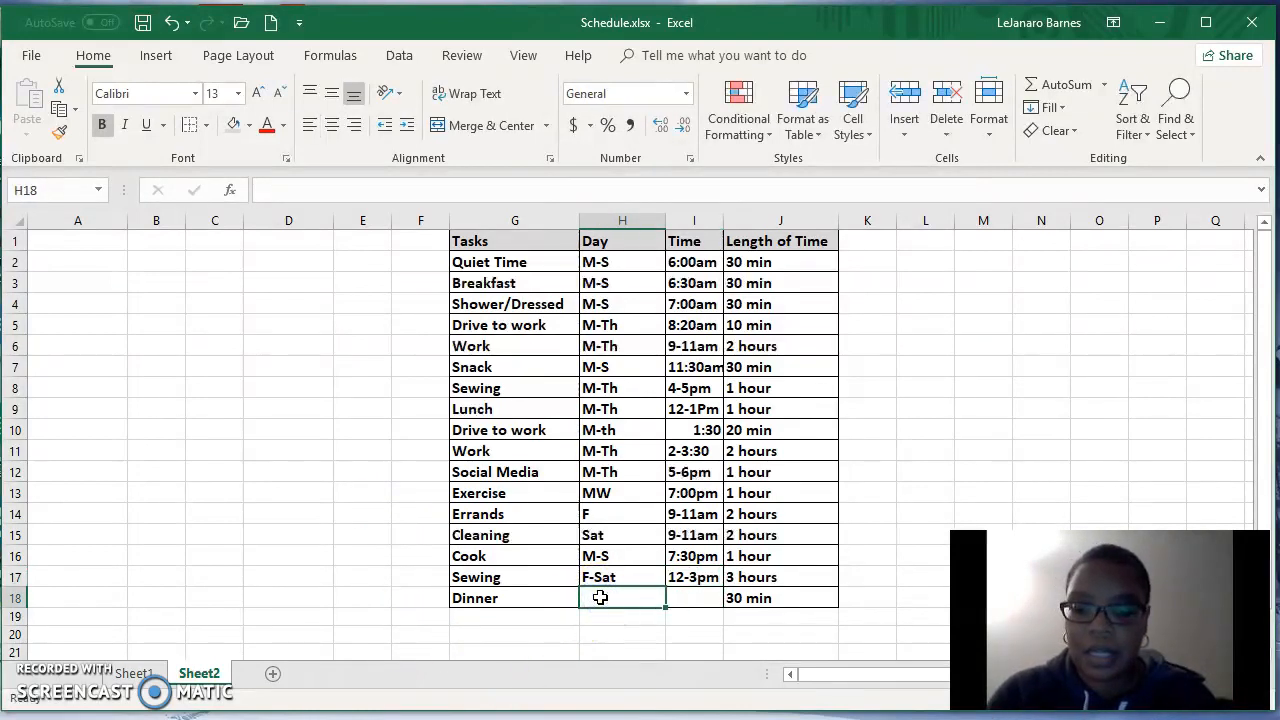
type("M-")
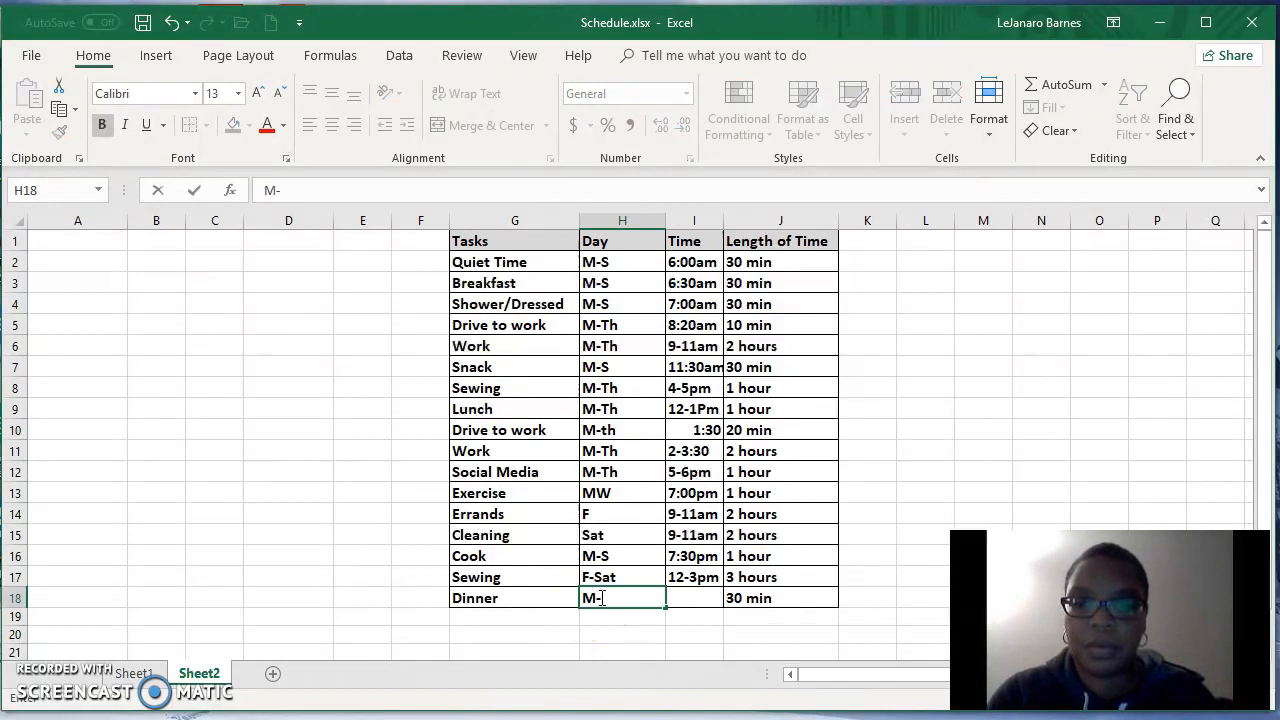
type("S")
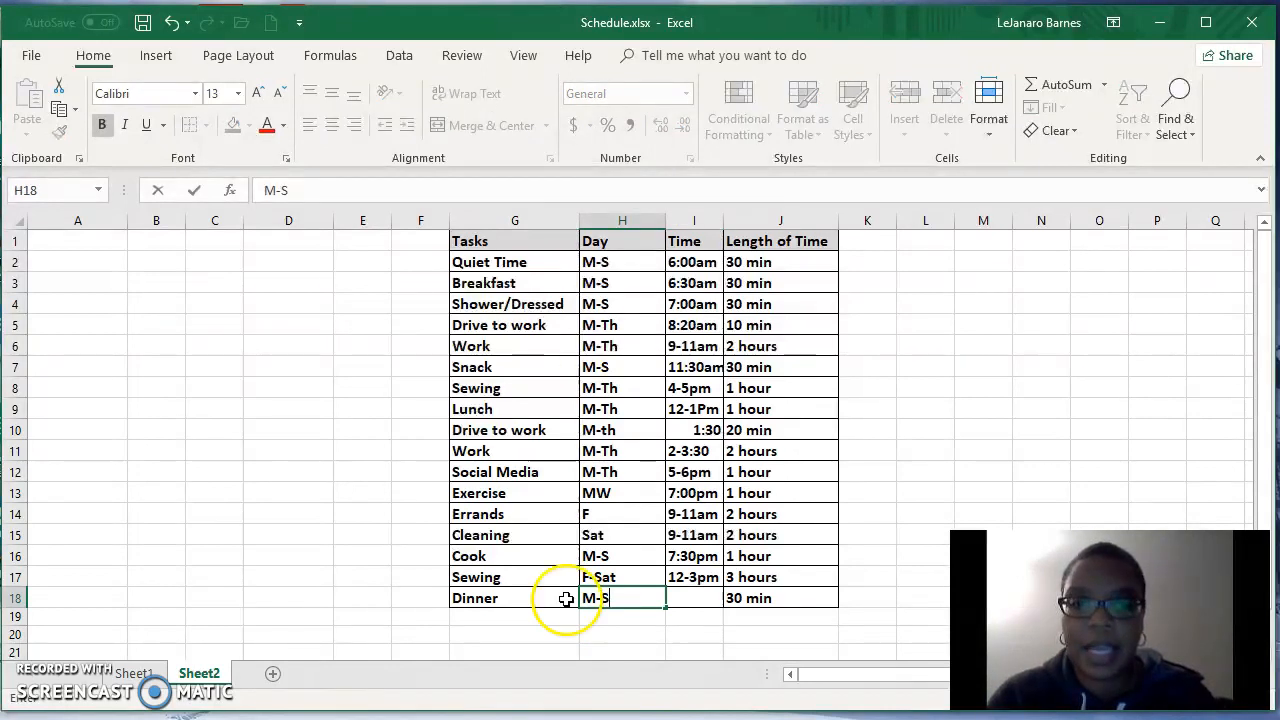
key("Tab")
type("8:00pm")
key("Return")
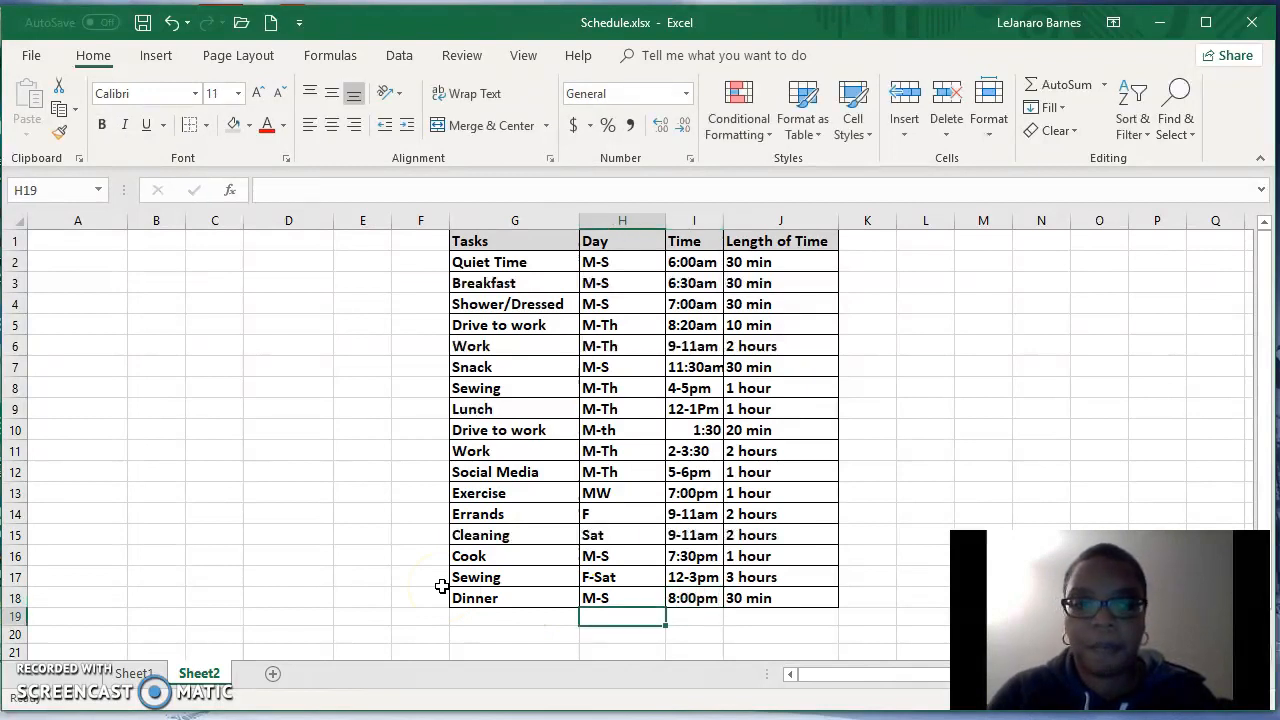
left_click(317, 470)
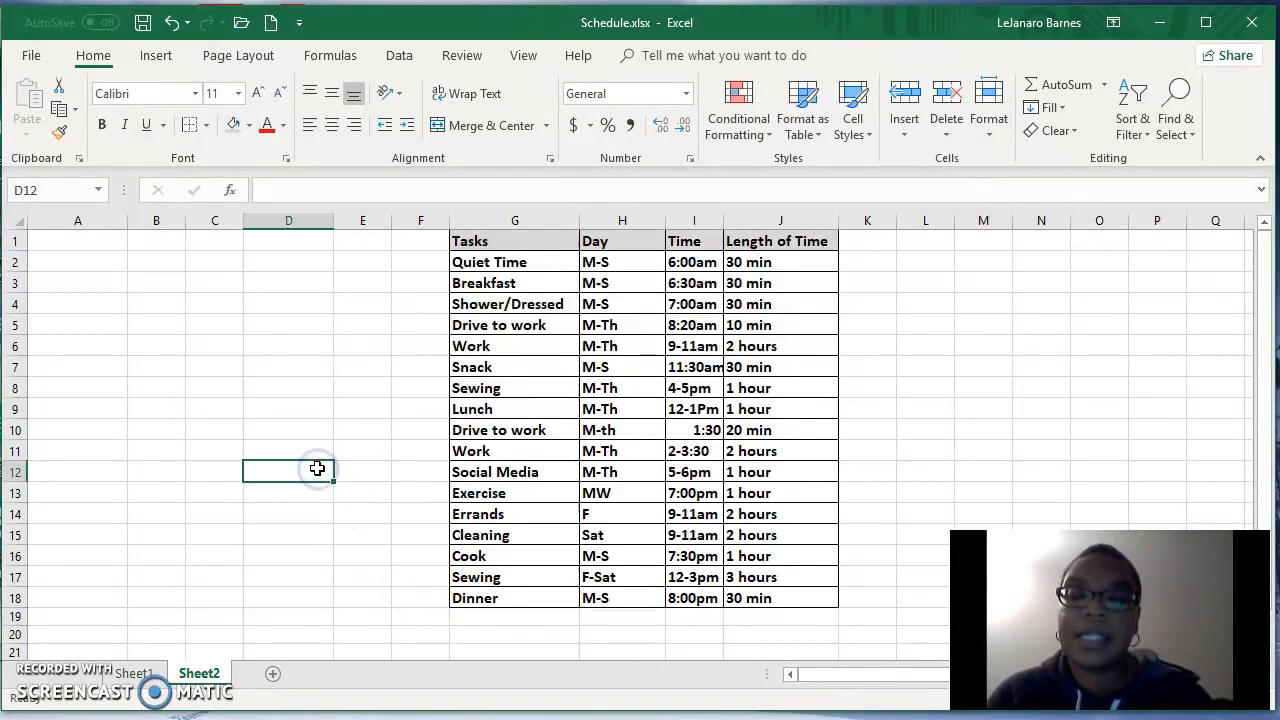
left_click_drag(517, 263, 757, 600)
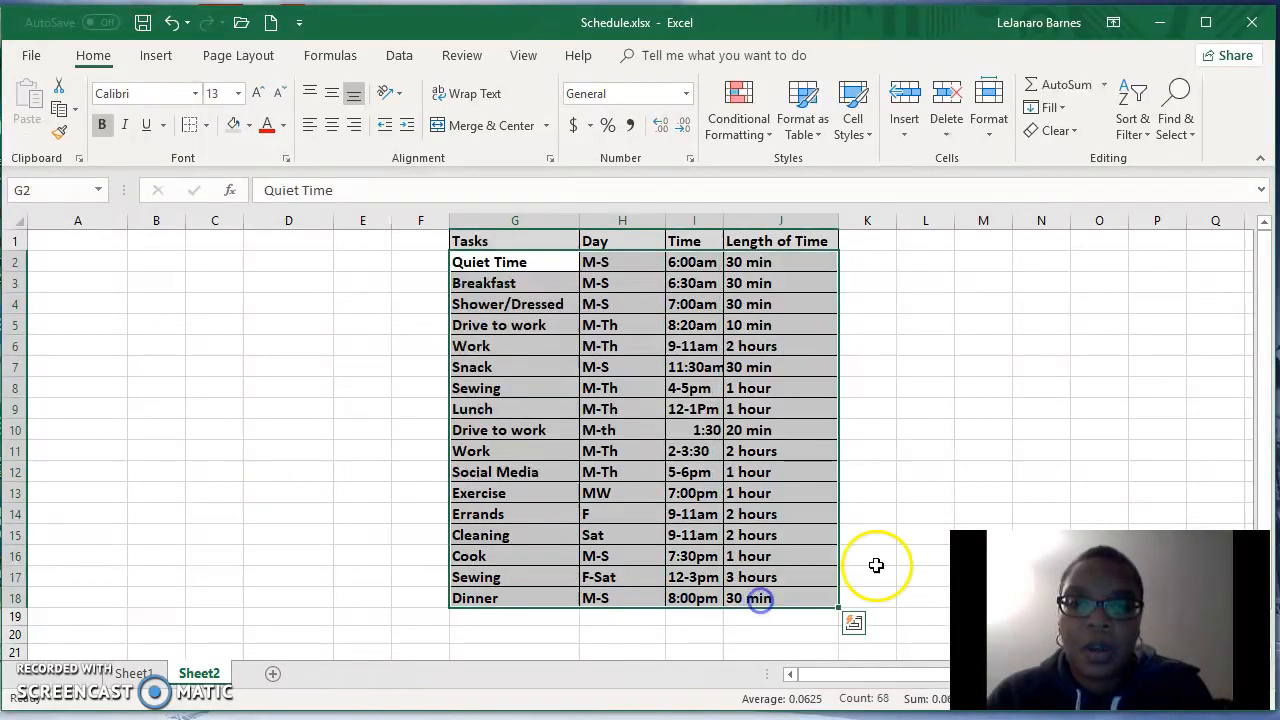
left_click(956, 408)
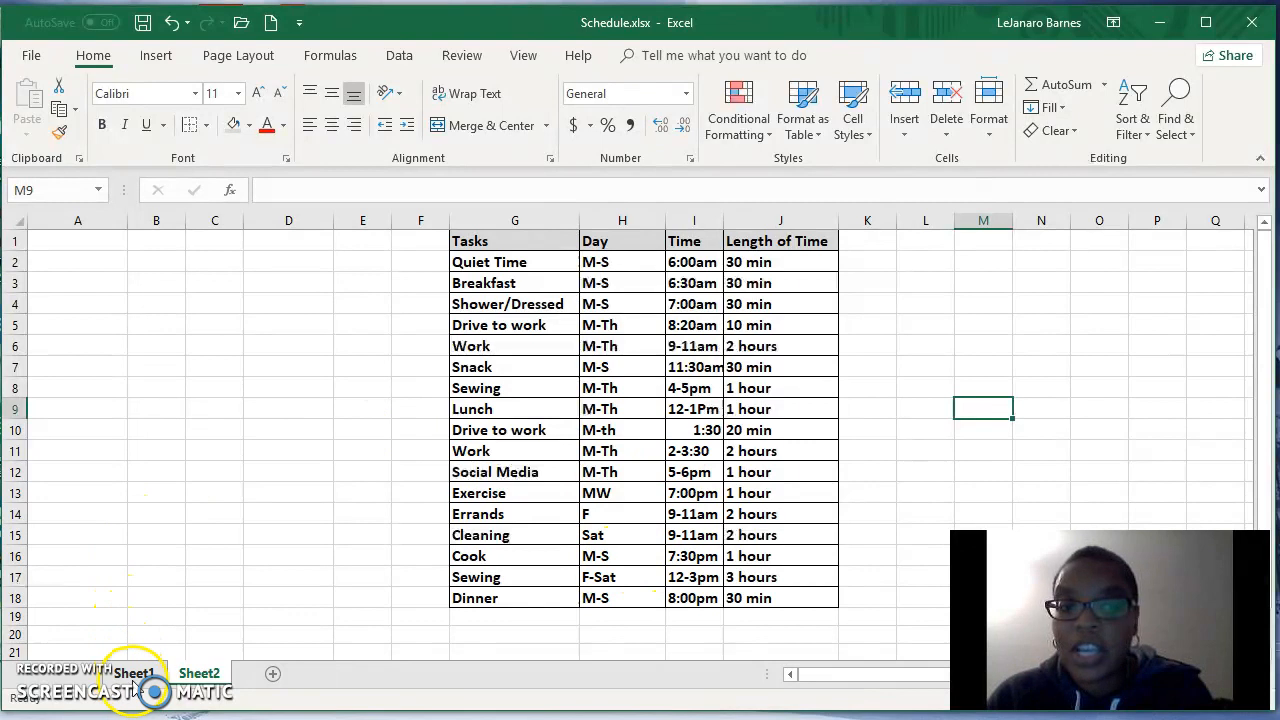
- Add a new blank worksheet after Sheet2 and return to Sheet2
left_click(272, 673)
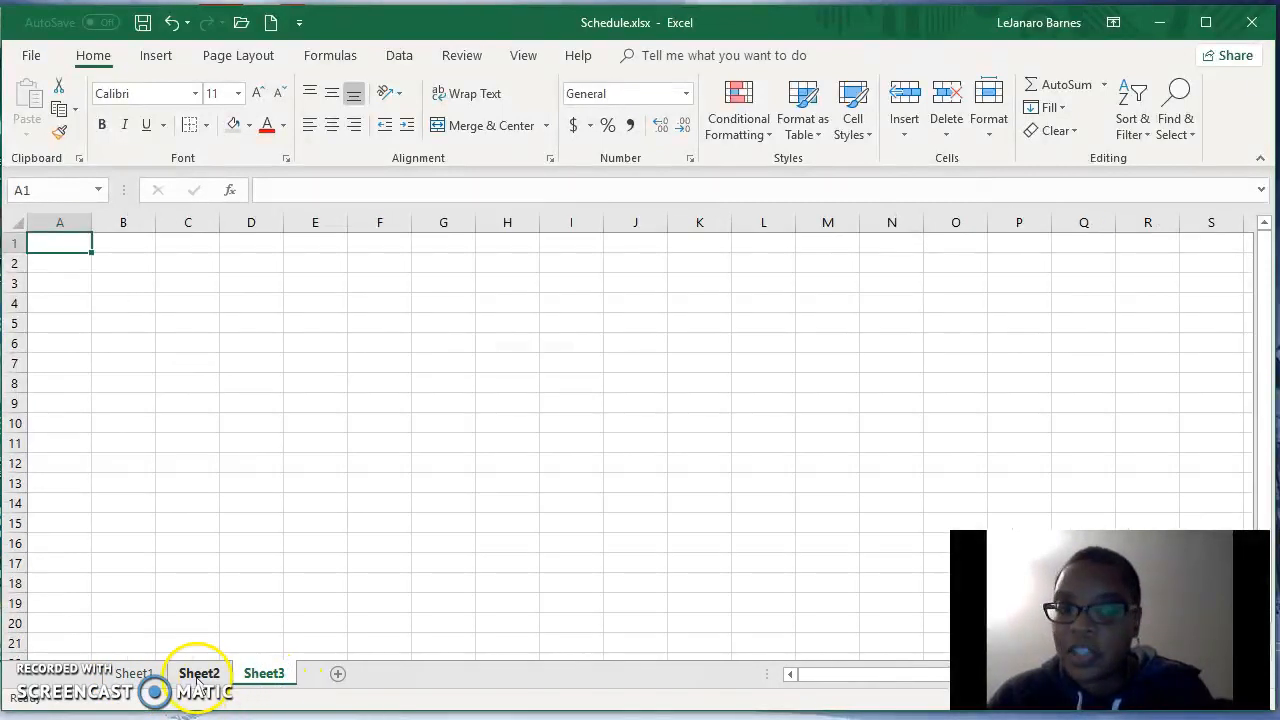
left_click(199, 677)
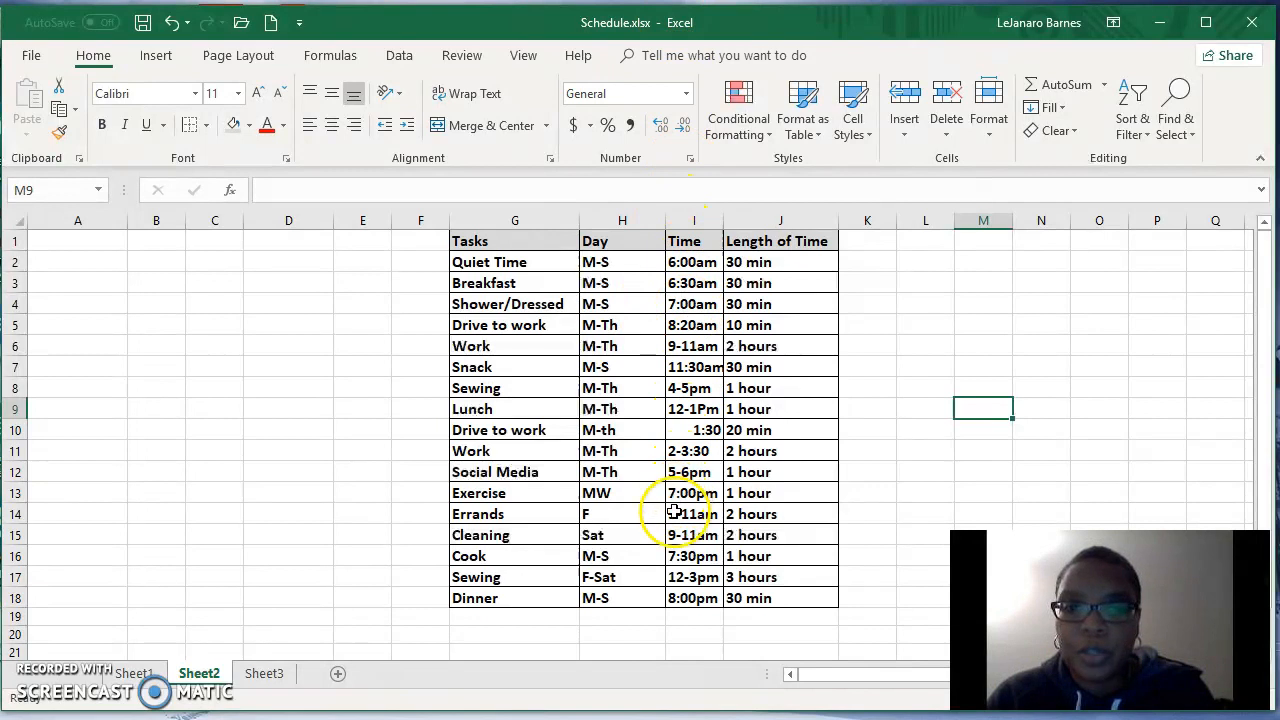
- Review the completed schedule table, checking the day, time and length entries, especially for the Errands through Dinner rows
left_click(634, 515)
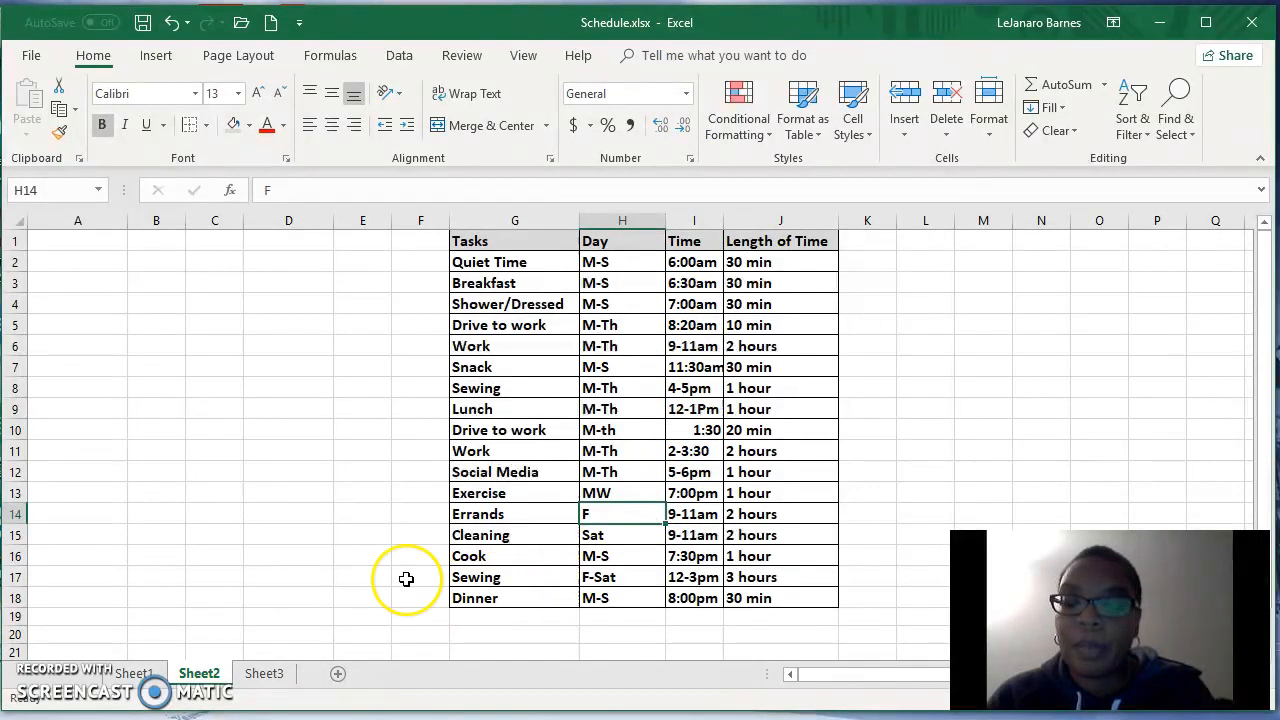
left_click(690, 516)
left_click(760, 533)
left_click(740, 556)
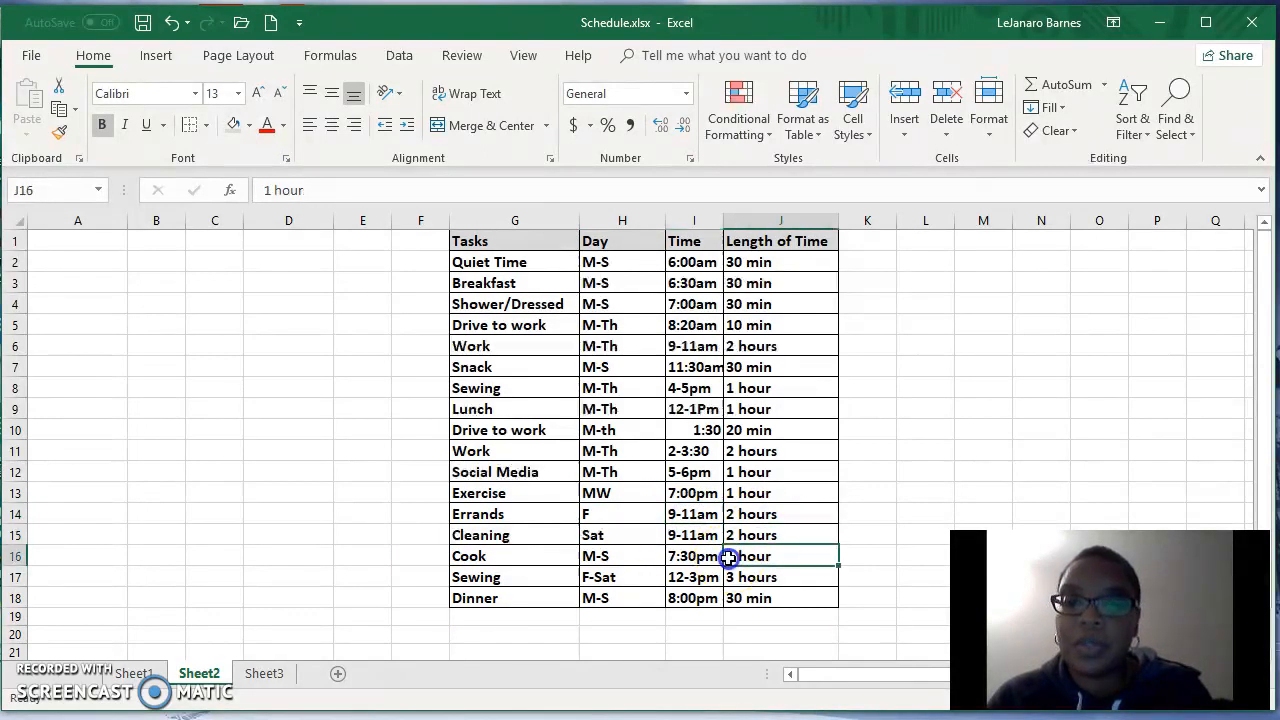
left_click(706, 557)
left_click_drag(510, 263, 760, 602)
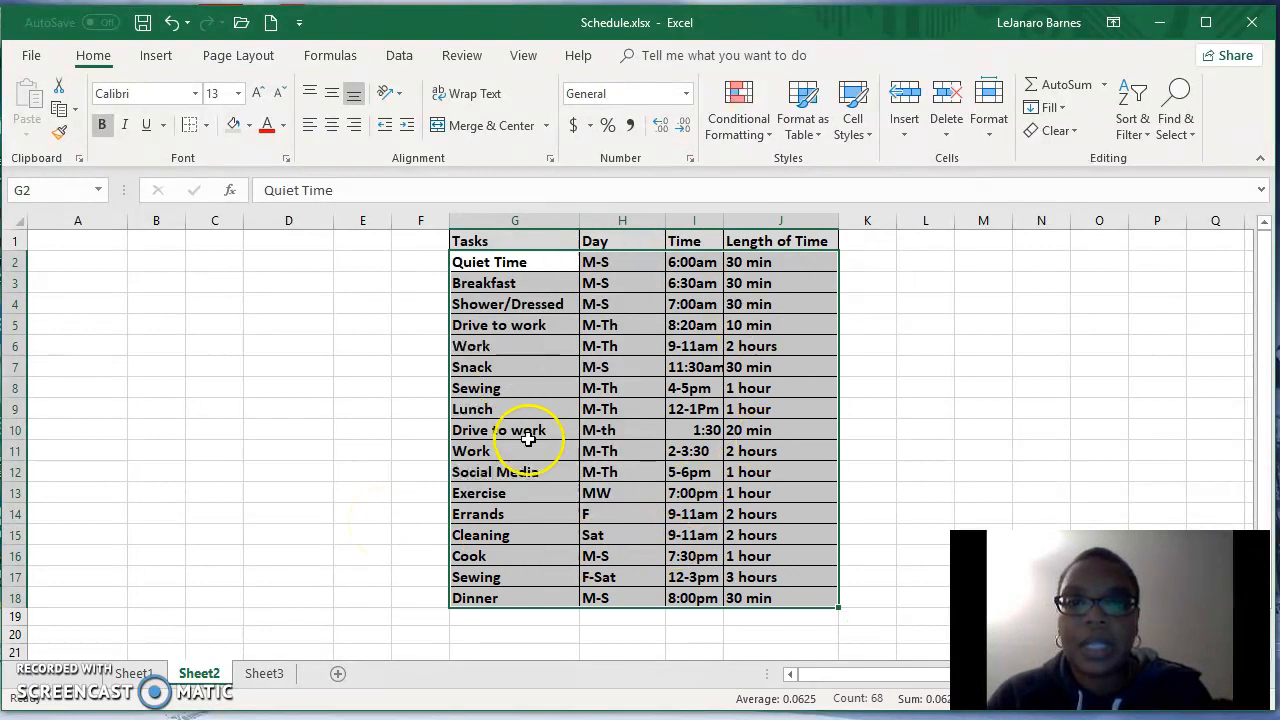
left_click(597, 515)
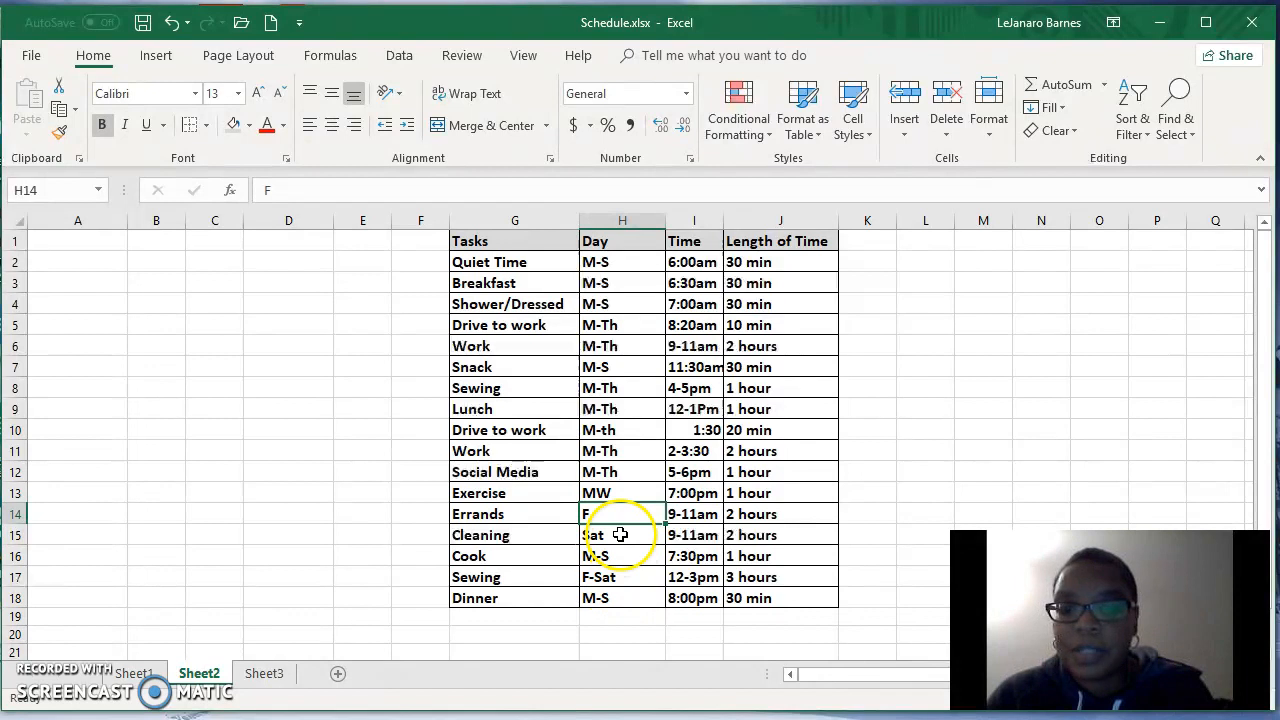
left_click(620, 535)
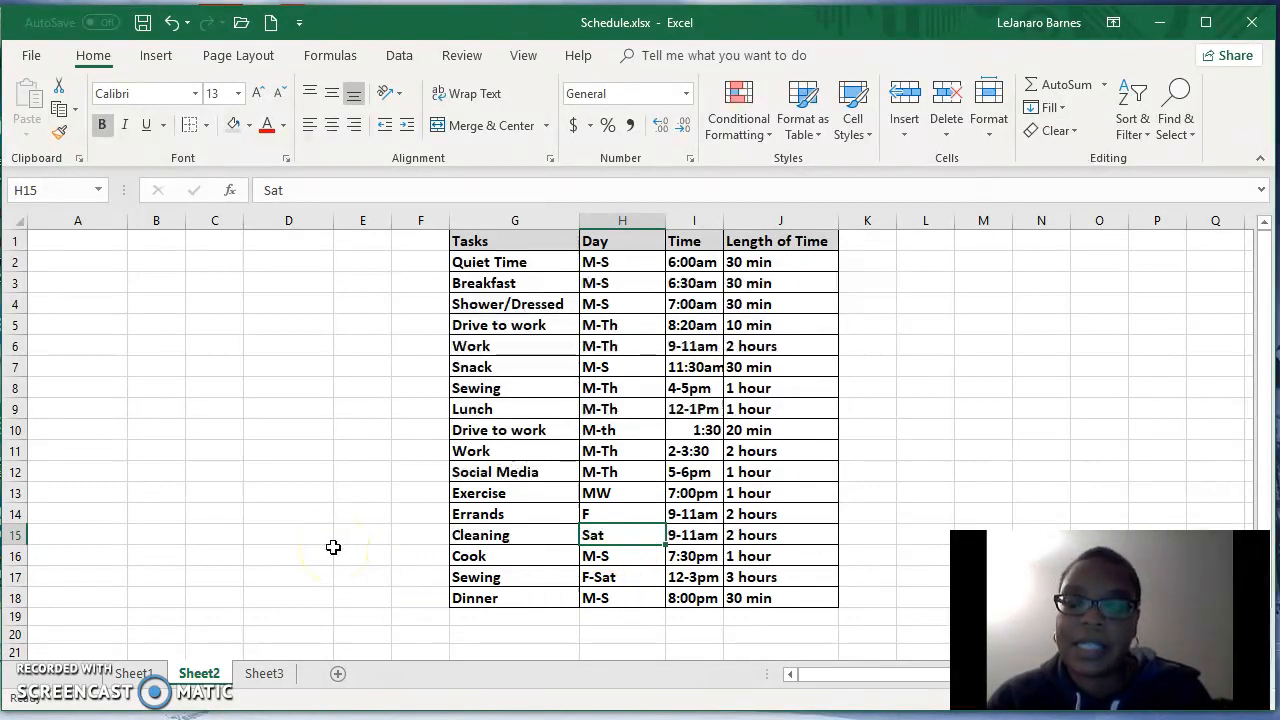
left_click(700, 532)
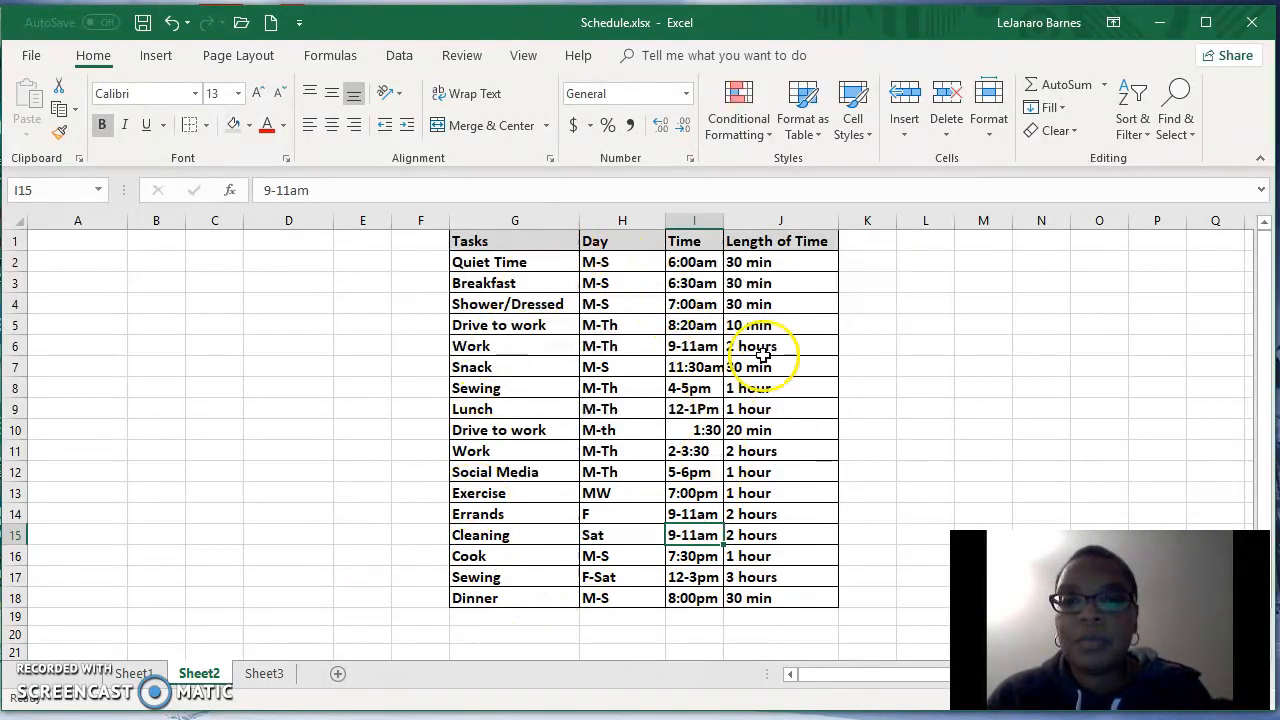
left_click(790, 600)
left_click(791, 577)
left_click(791, 554)
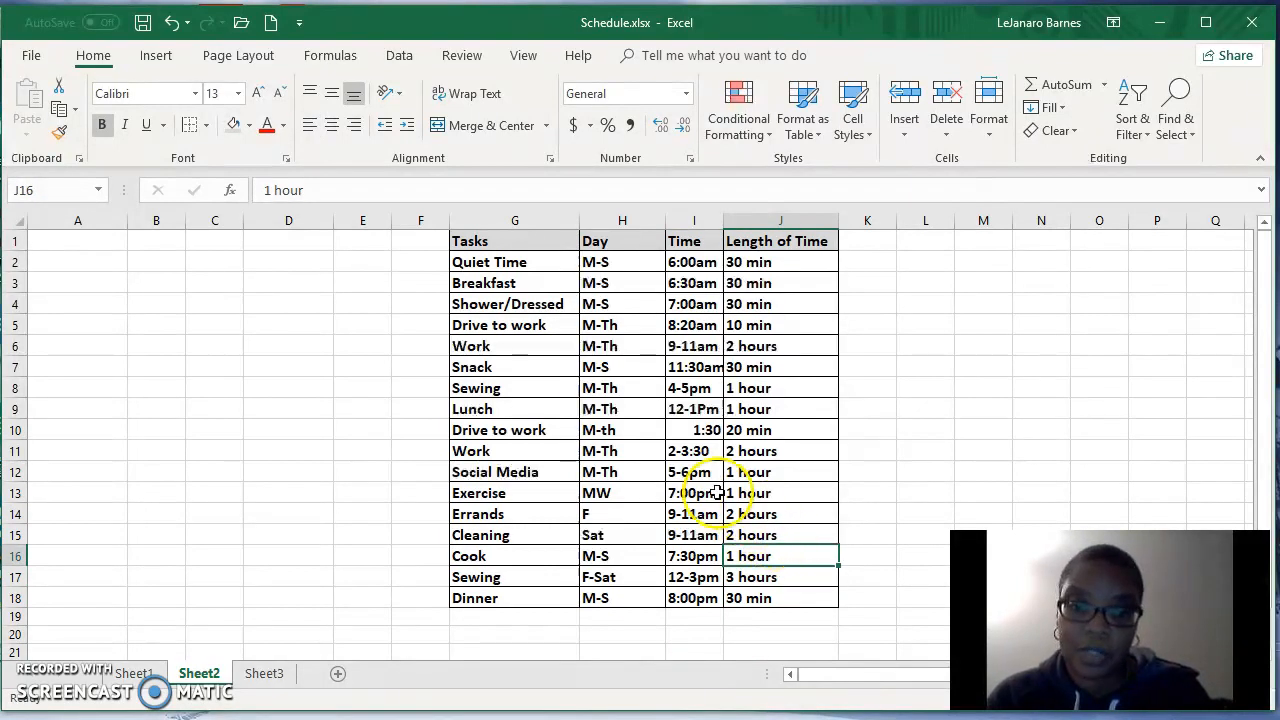
left_click_drag(485, 264, 750, 600)
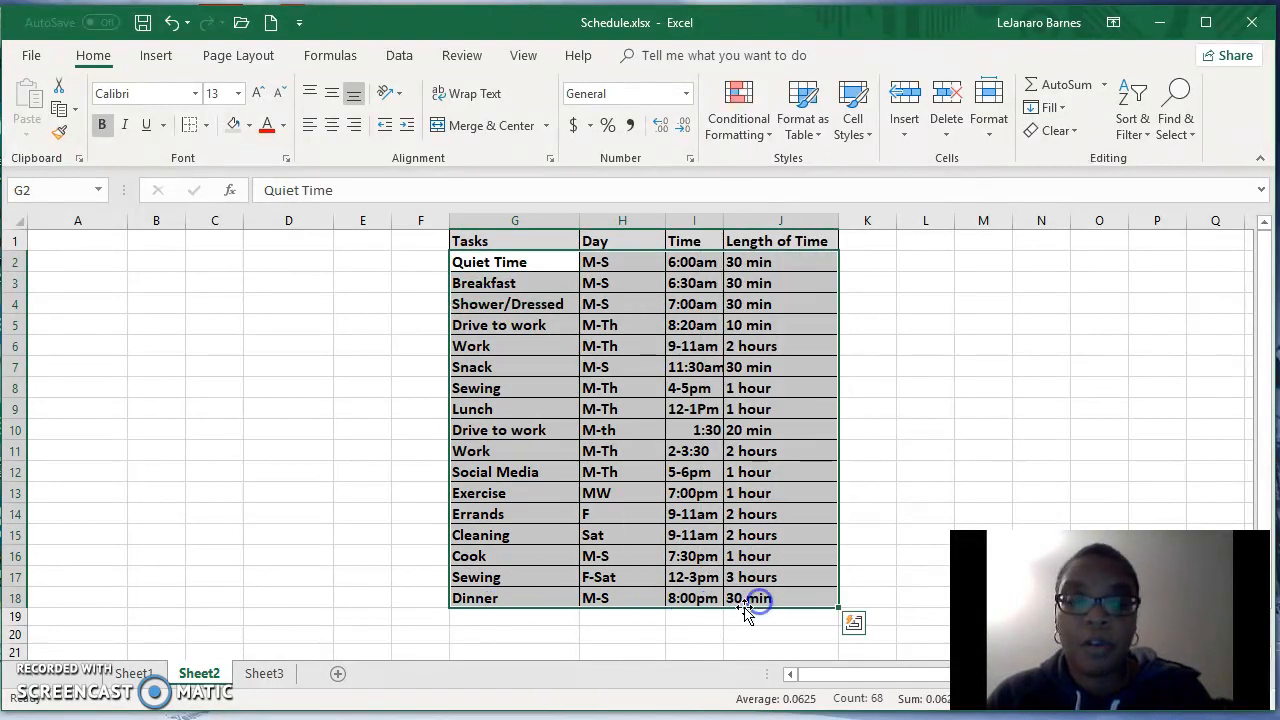
left_click(298, 553)
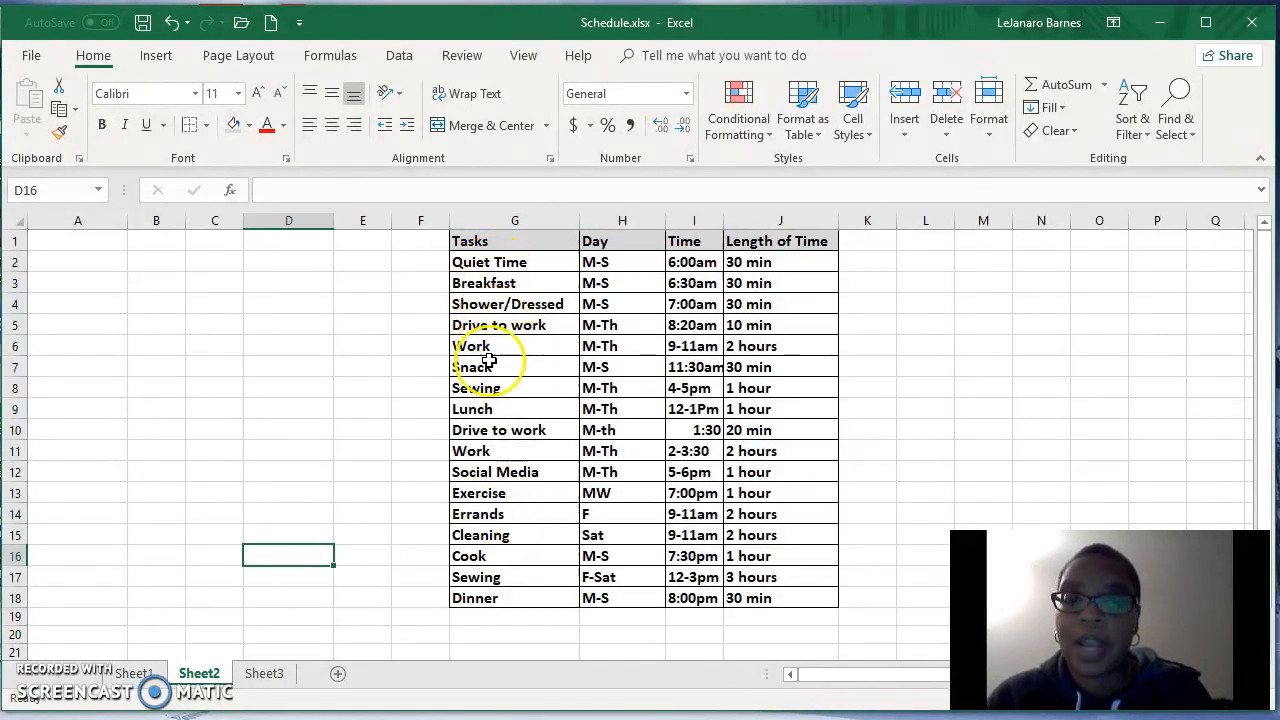
left_click_drag(503, 598, 486, 262)
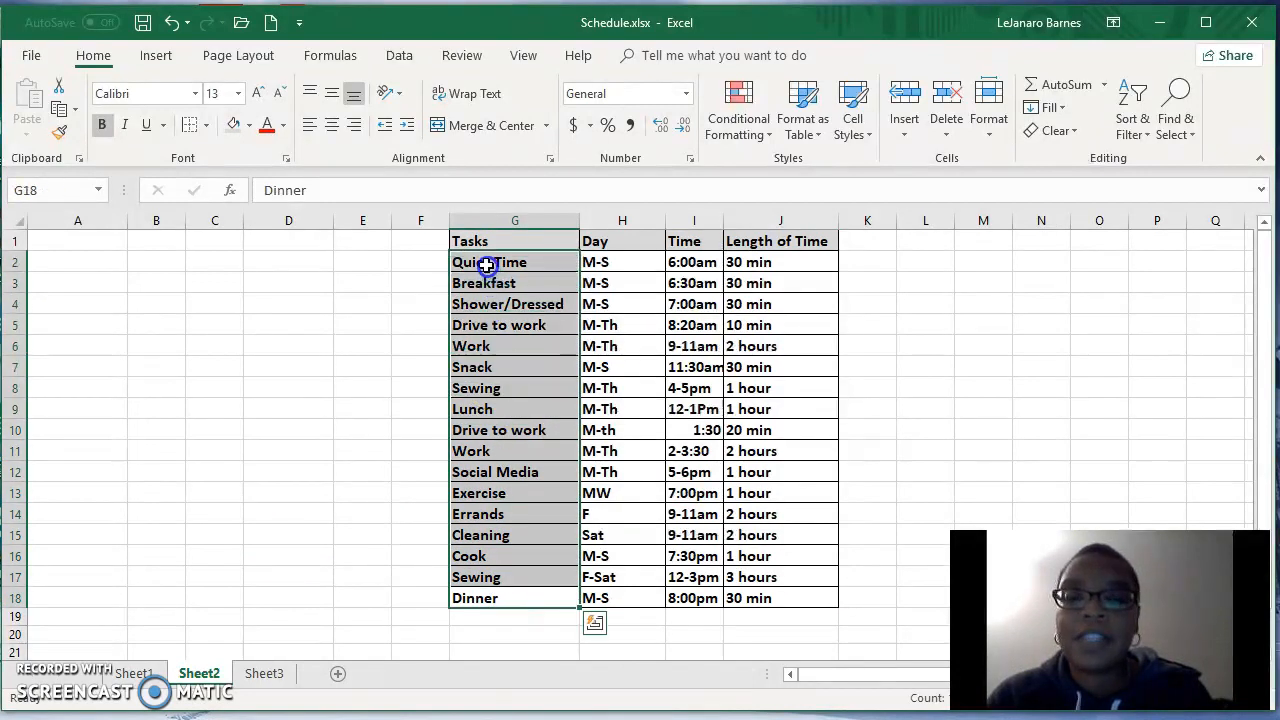
left_click(366, 386)
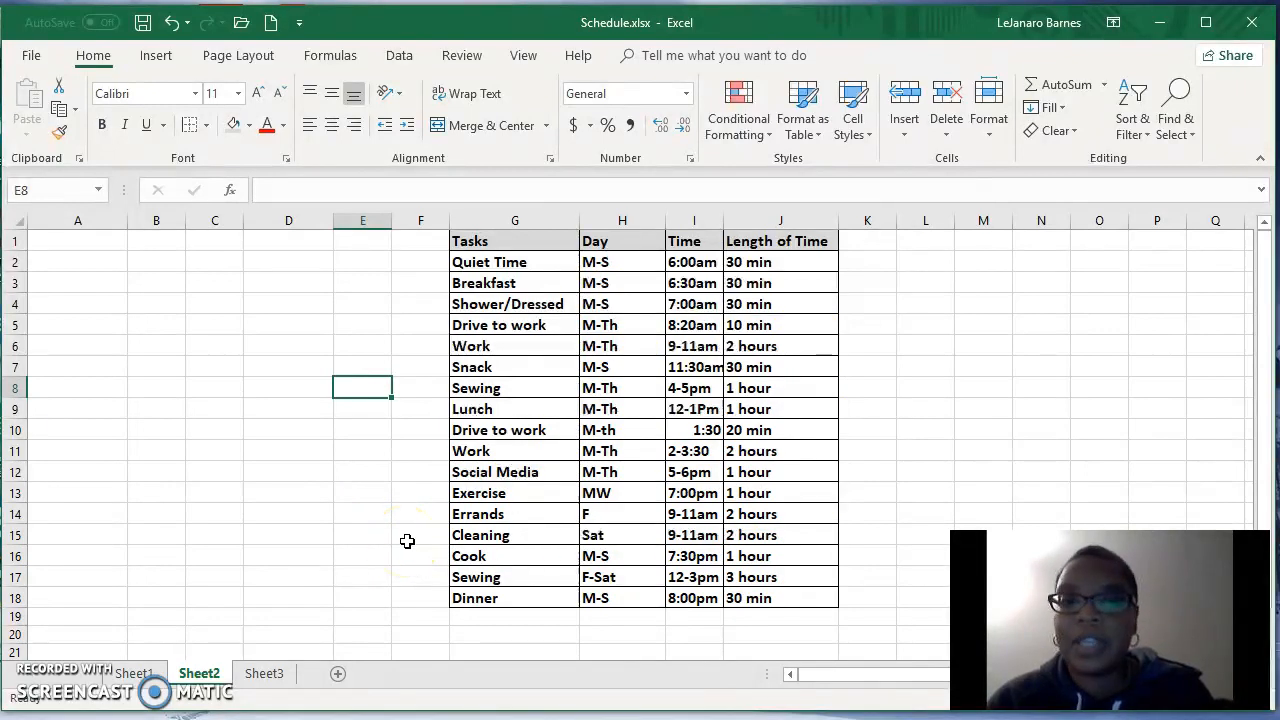
left_click(634, 594)
left_click(636, 576)
left_click(632, 558)
left_click(621, 534)
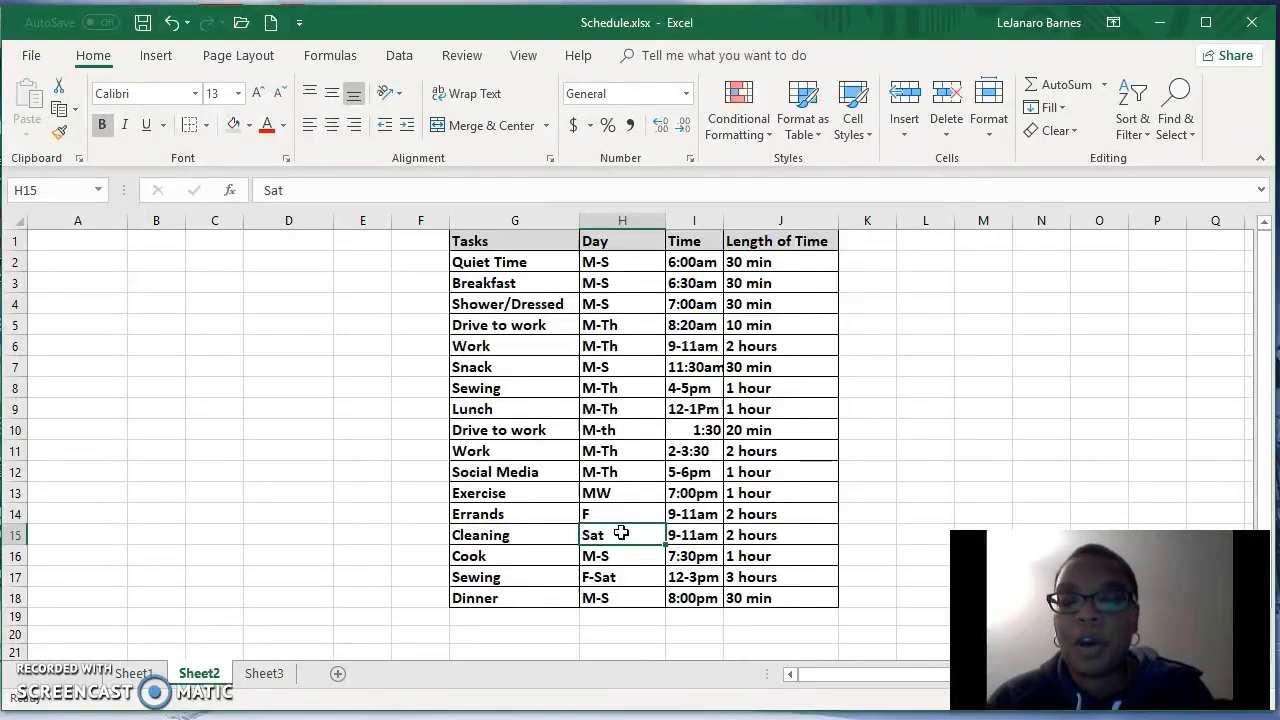